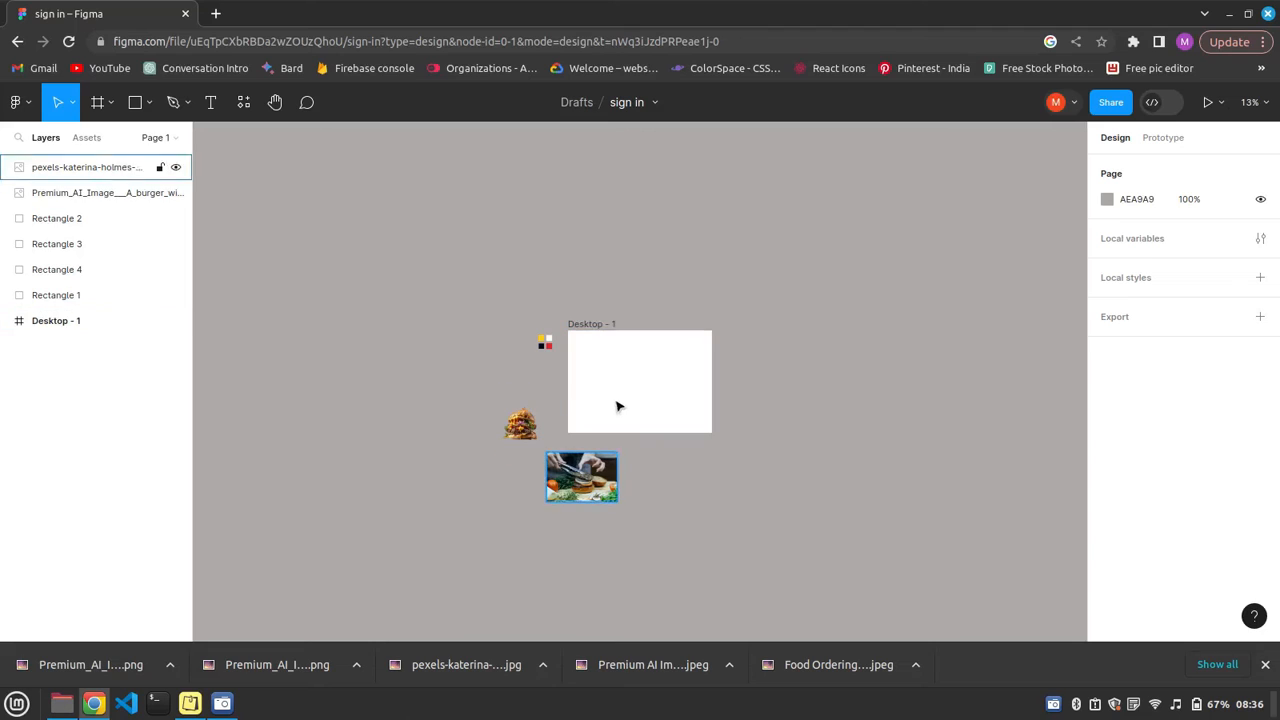
Add a layout grid to the Desktop - 1 frame and configure it as 12 columns.
key(ctrl+equal)
key(ctrl+equal)
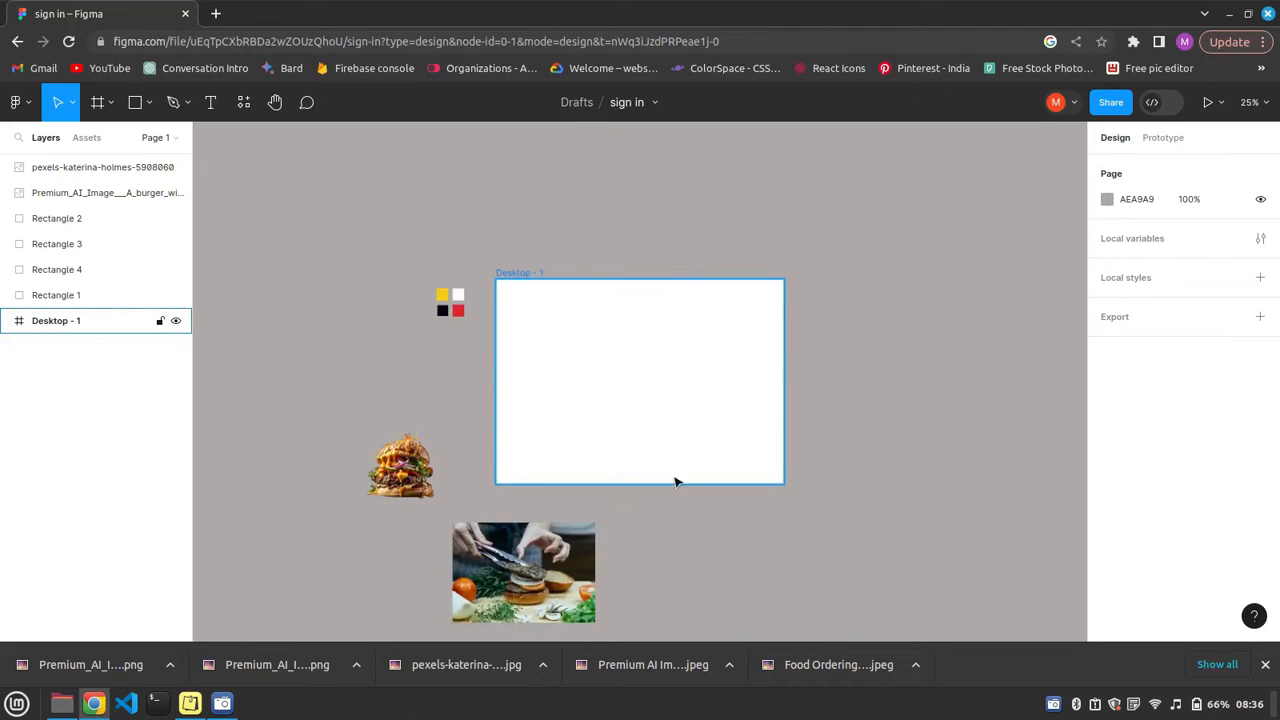
click(376, 170)
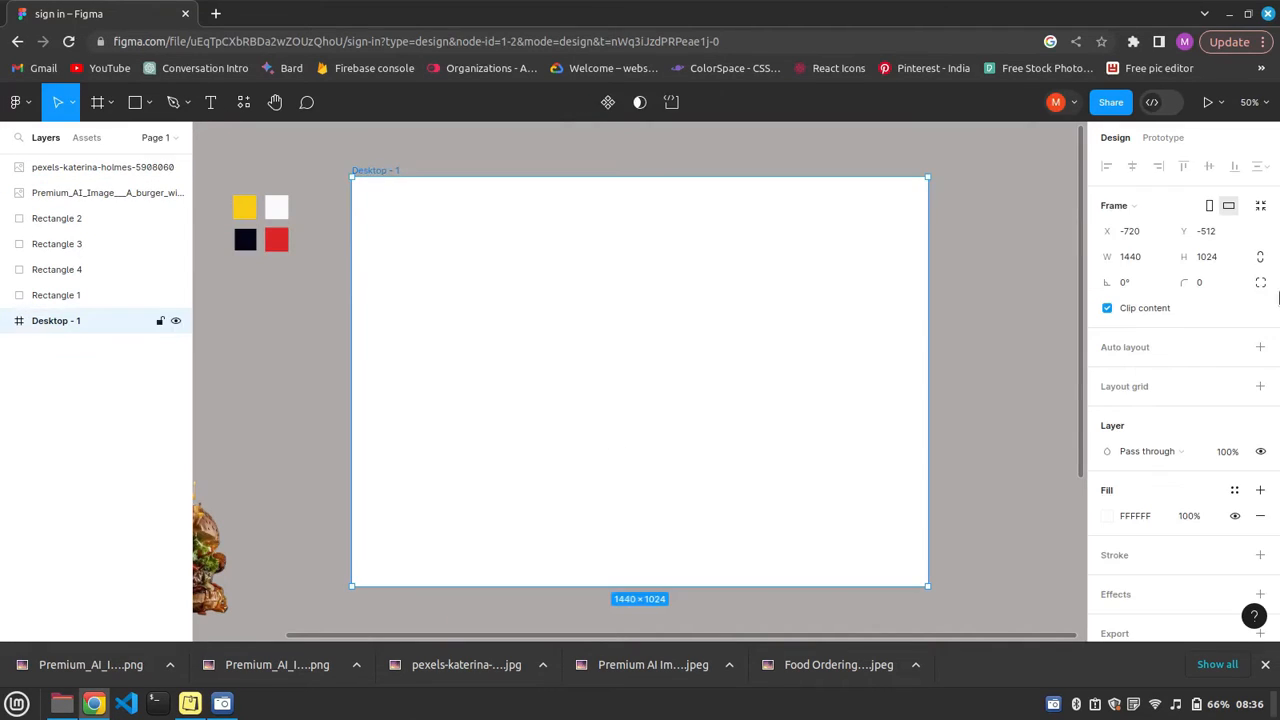
click(1260, 349)
click(1260, 372)
click(1260, 386)
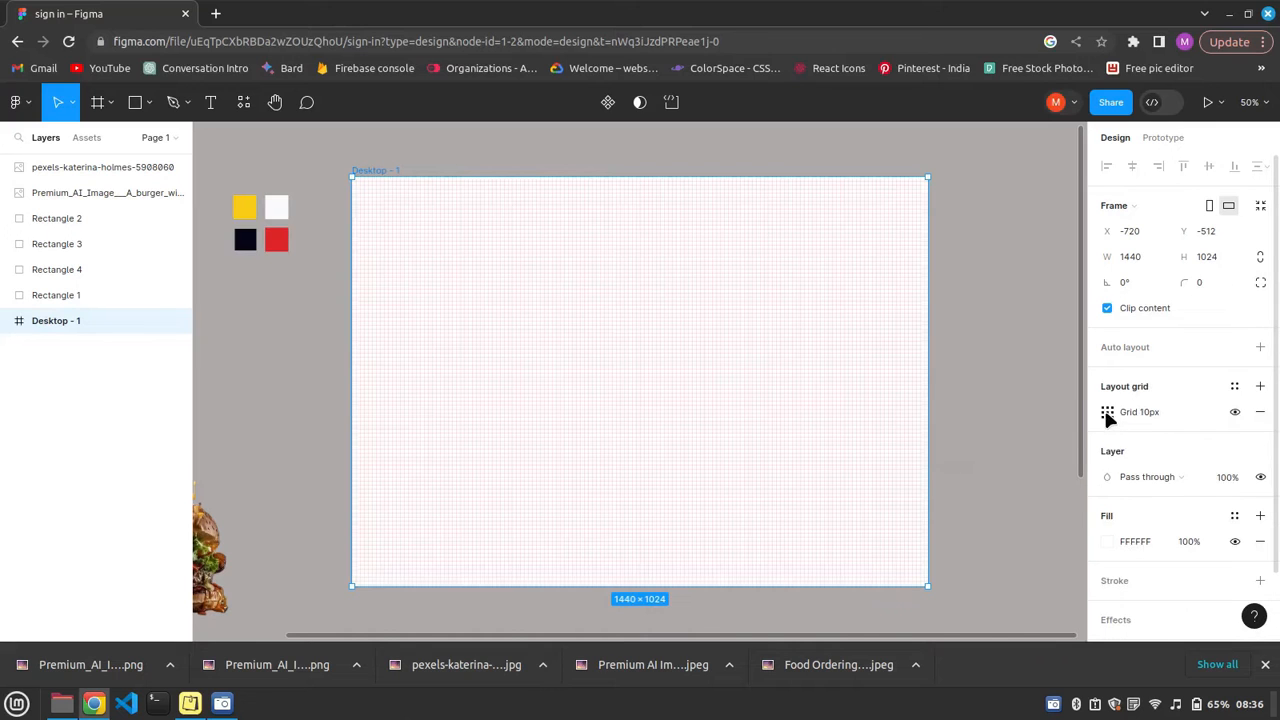
click(1107, 412)
click(930, 414)
click(938, 434)
click(932, 477)
text(12)
click(1031, 586)
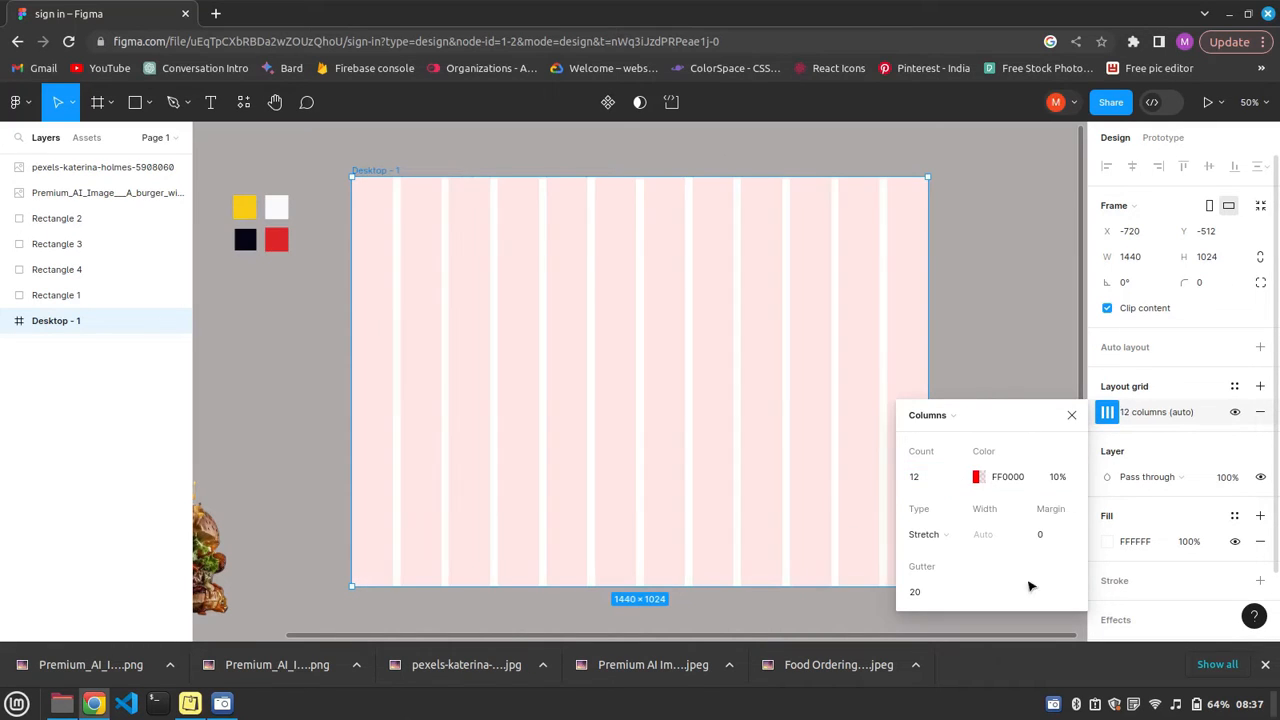
click(1072, 415)
click(391, 622)
Move the burger-preparation photo from below the artboard into the Desktop - 1 frame.
scroll(391, 637, left, 2)
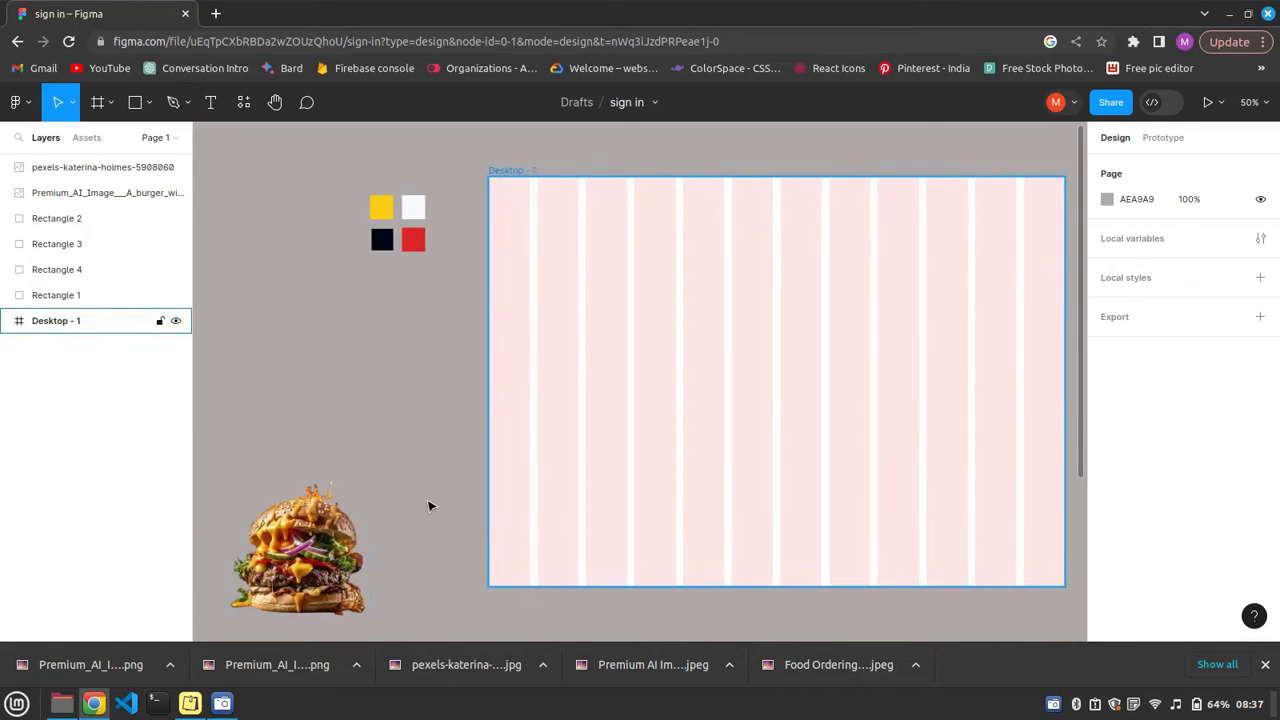
scroll(430, 506, down, 2)
drag(548, 557, 589, 475)
scroll(1020, 566, up, 3)
scroll(1020, 566, down, 2)
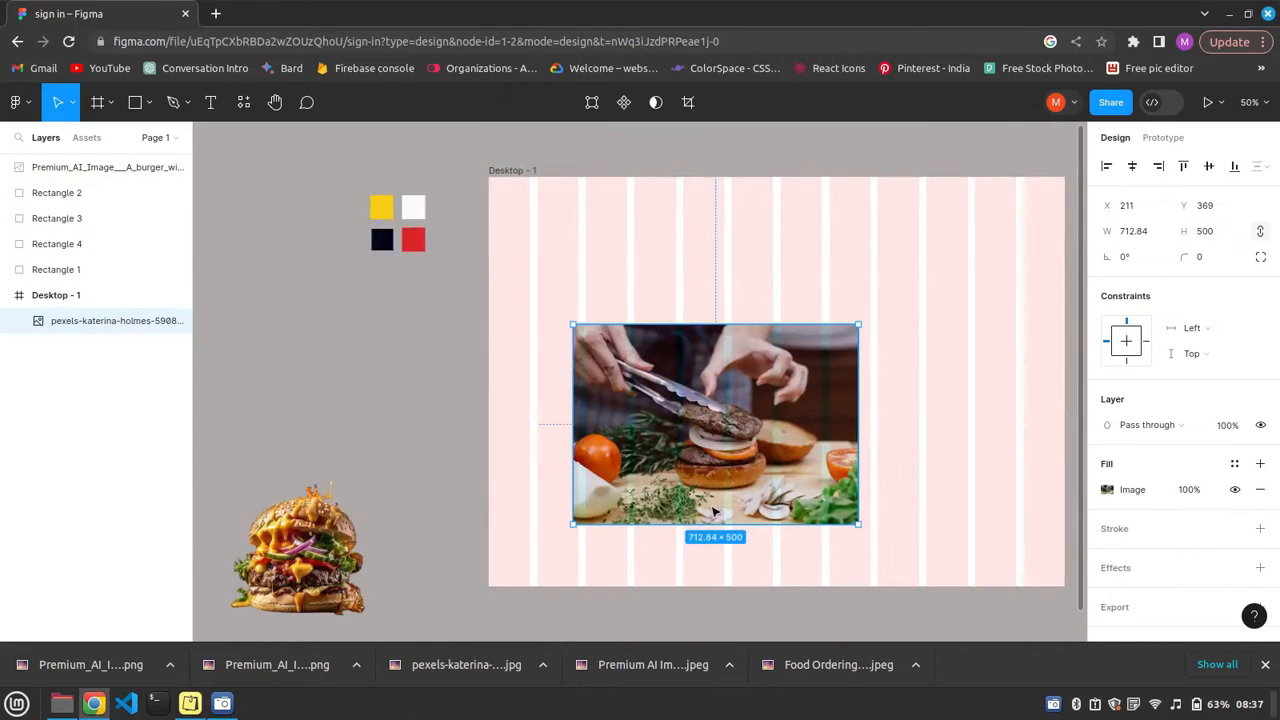
Resize the burger-preparation photo so it covers the whole Desktop - 1 frame.
click(1072, 480)
scroll(851, 524, up, 1)
drag(851, 524, 1065, 567)
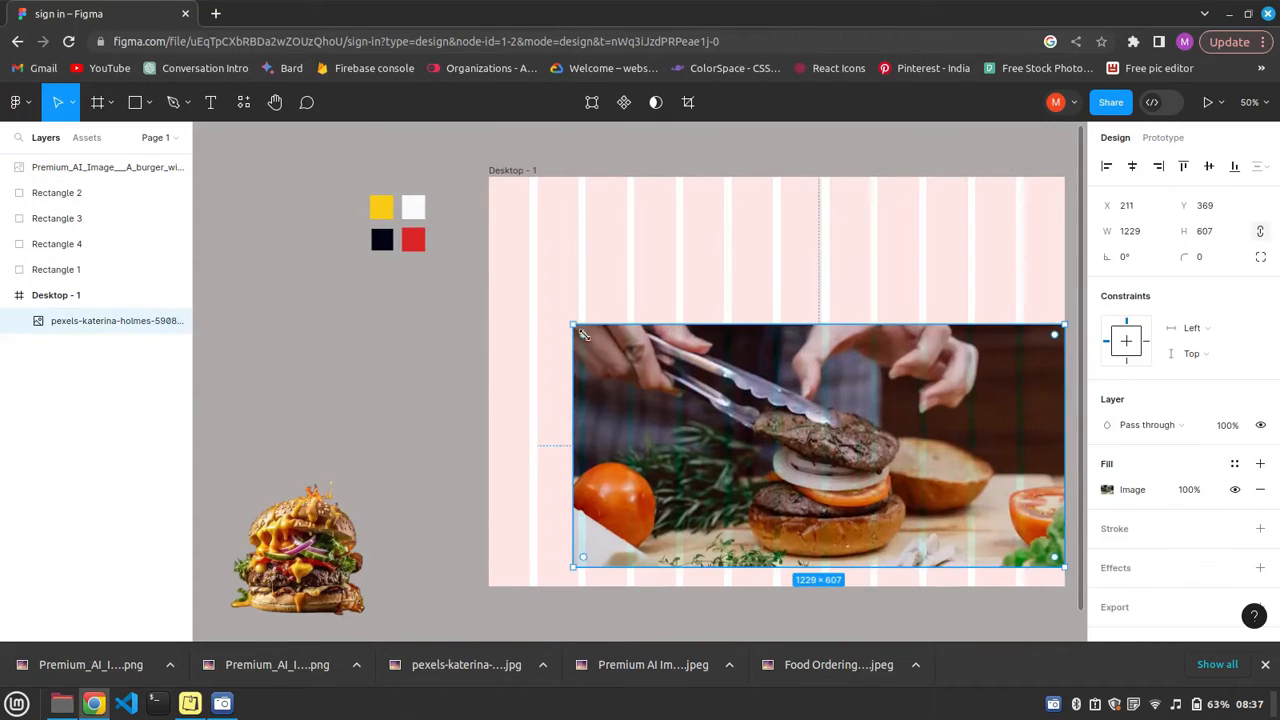
drag(493, 190, 489, 174)
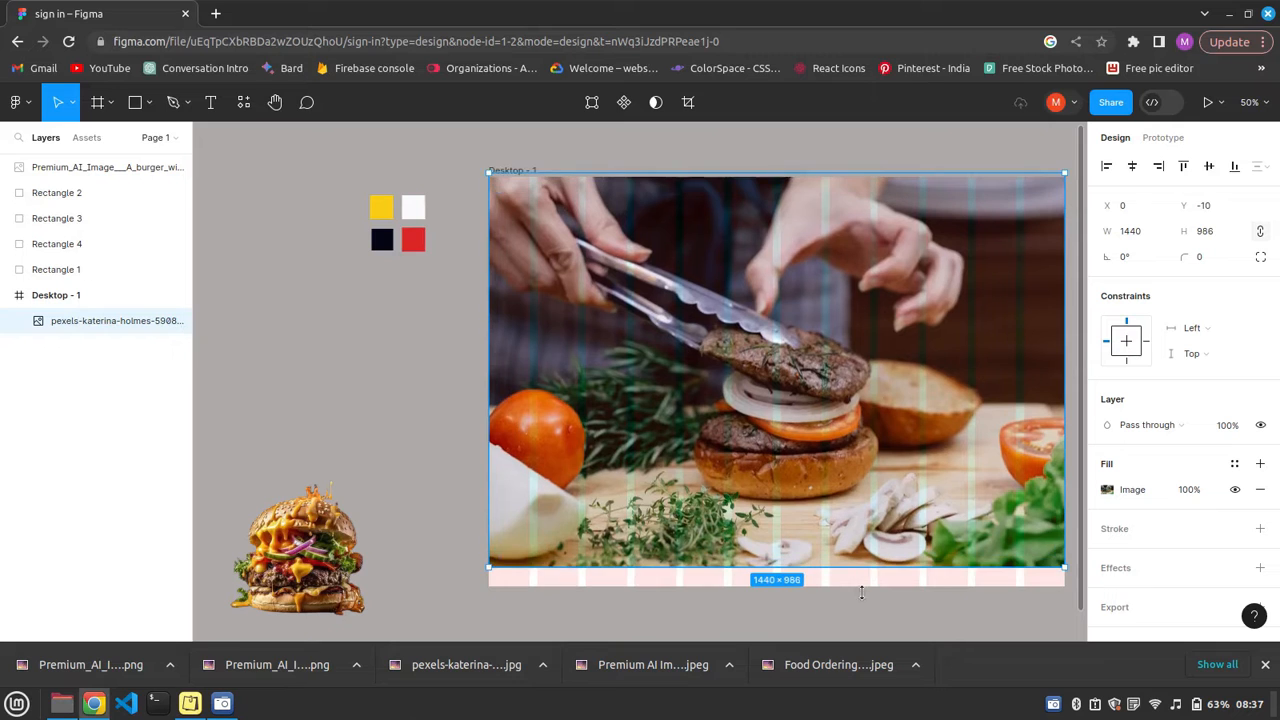
drag(851, 594, 851, 614)
click(429, 463)
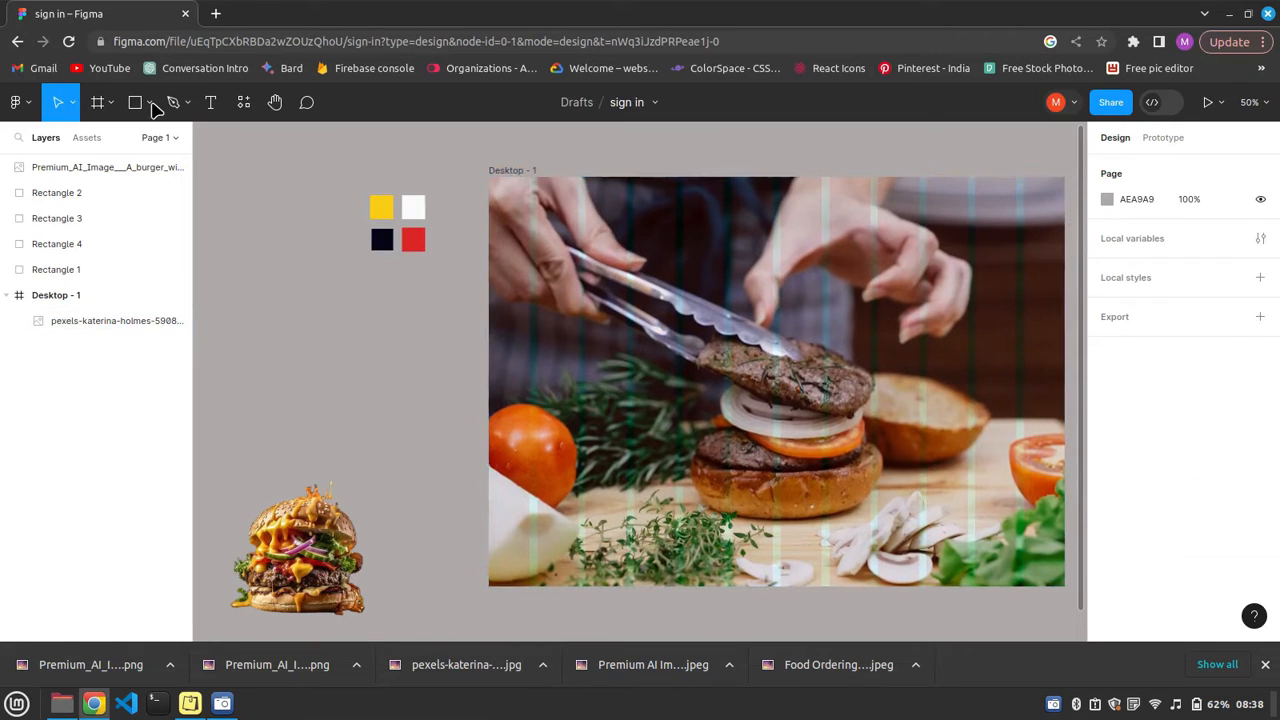
Draw a full-height rectangle about 606 × 1024 over the right-hand part of the frame as a form panel.
click(149, 102)
click(94, 145)
mouse_move(829, 181)
mouse_down()
mouse_move(1068, 325)
mouse_move(1068, 592)
mouse_move(1071, 574)
mouse_up()
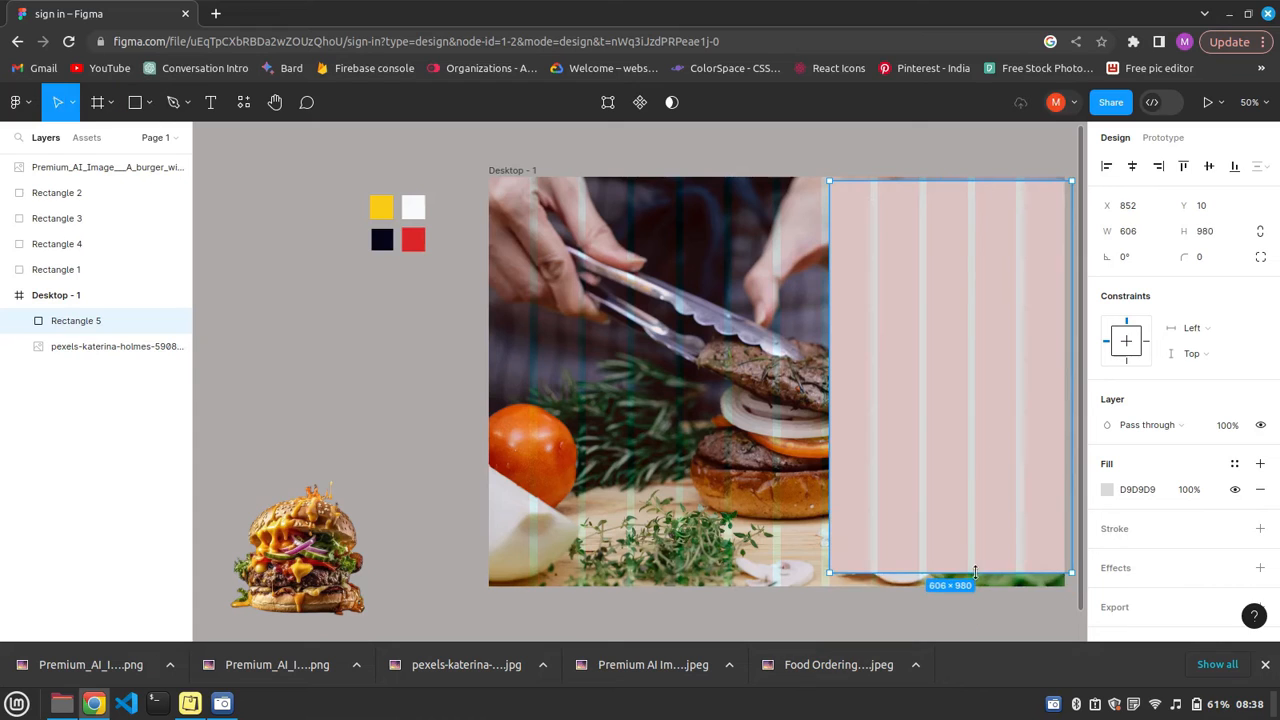
drag(976, 574, 976, 586)
drag(973, 182, 973, 177)
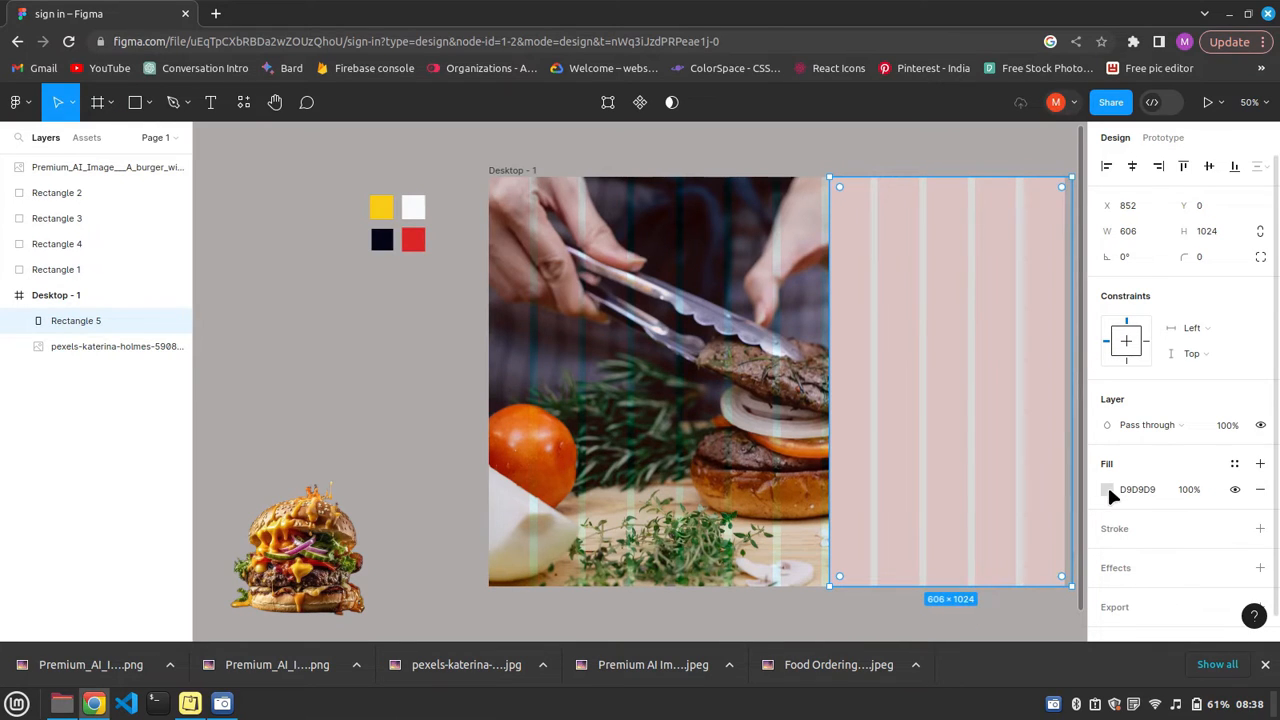
Fill the panel rectangle with F8FAFC, sampled from the near-white palette swatch.
click(1107, 489)
click(918, 450)
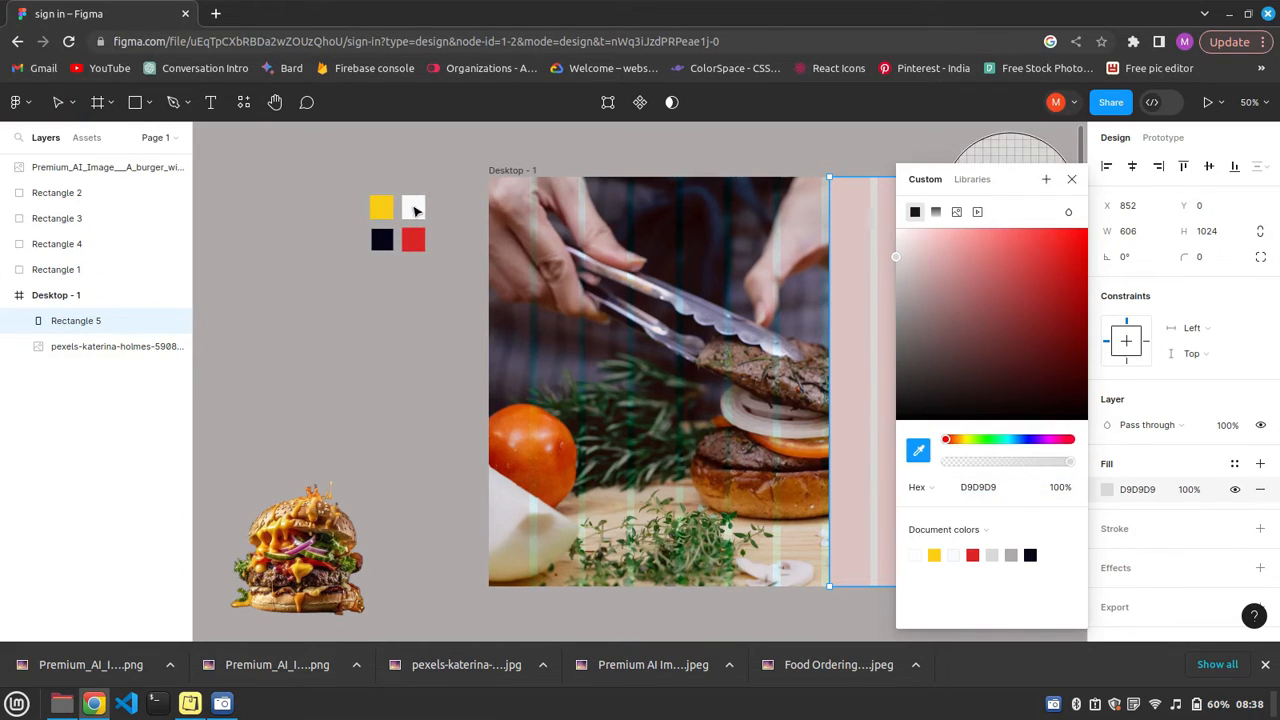
click(413, 207)
key(Escape)
Switch to the Notes app, open the saved note and copy the name "Foodie Delights".
click(190, 703)
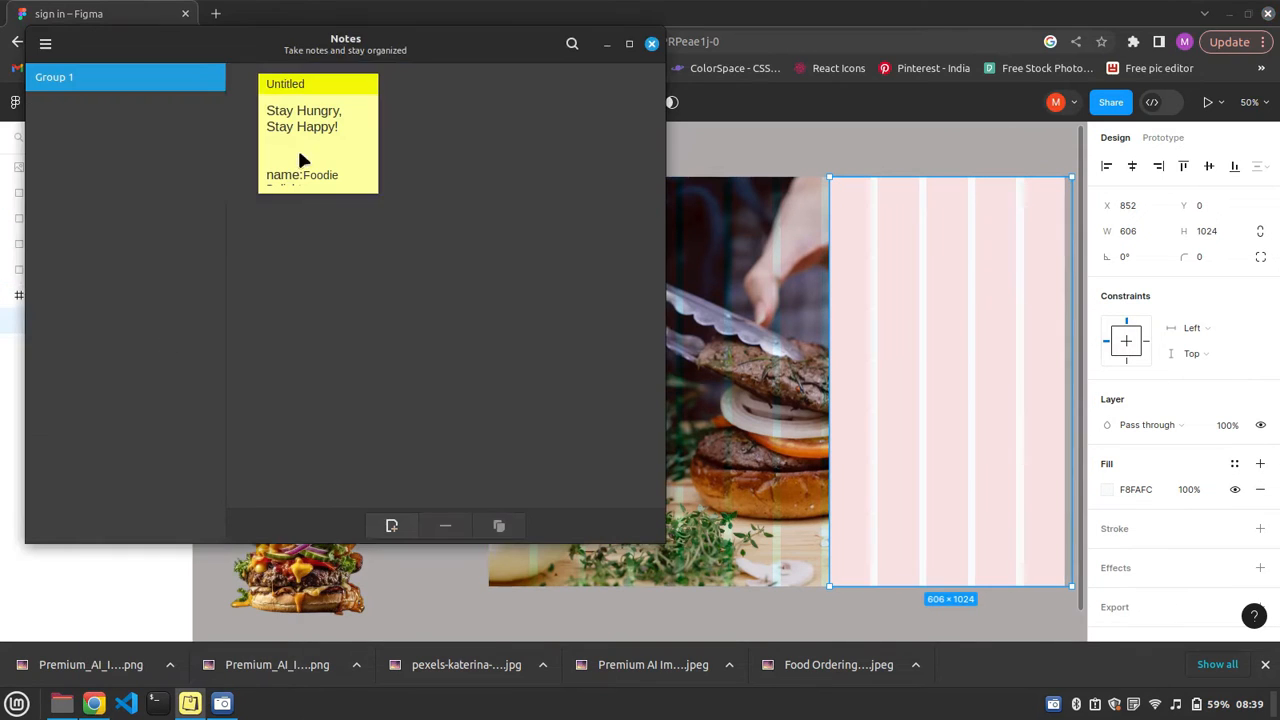
double_click(299, 150)
drag(397, 657, 402, 286)
drag(347, 343, 428, 343)
key(ctrl+c)
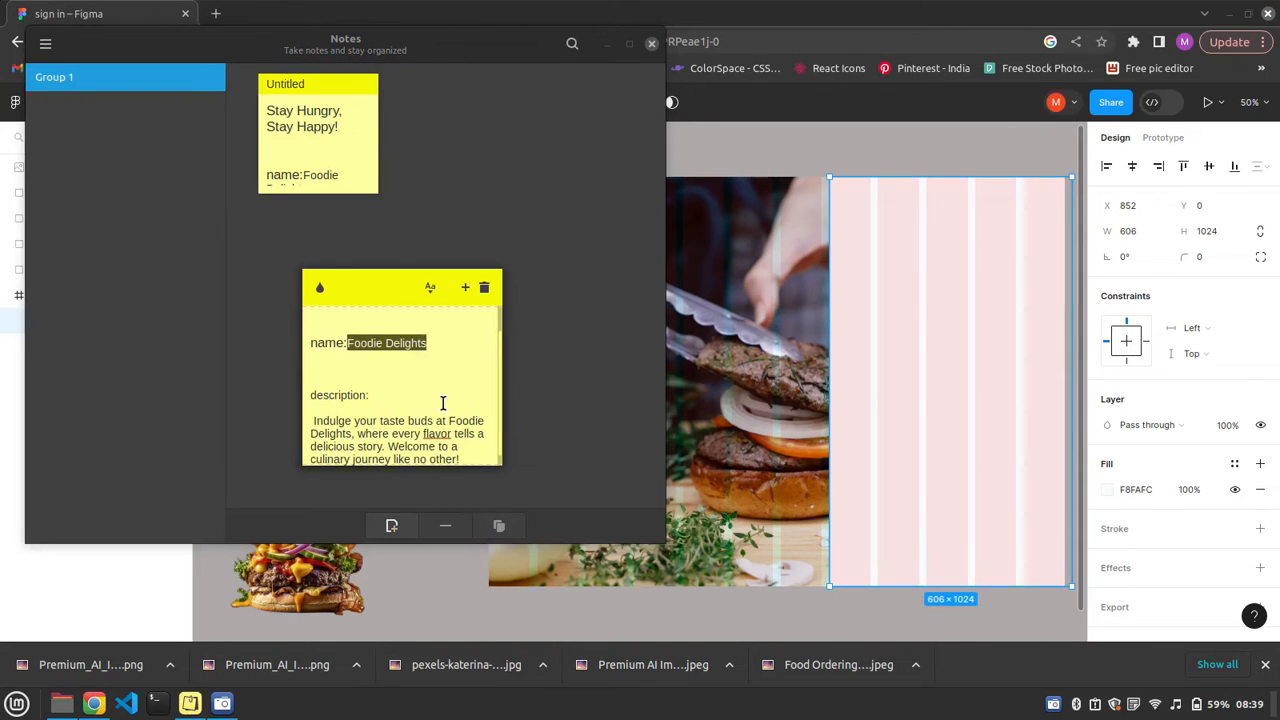
Return to the Figma design and paste "Foodie Delights" as a text layer near the panel's upper edge.
click(891, 234)
key(t)
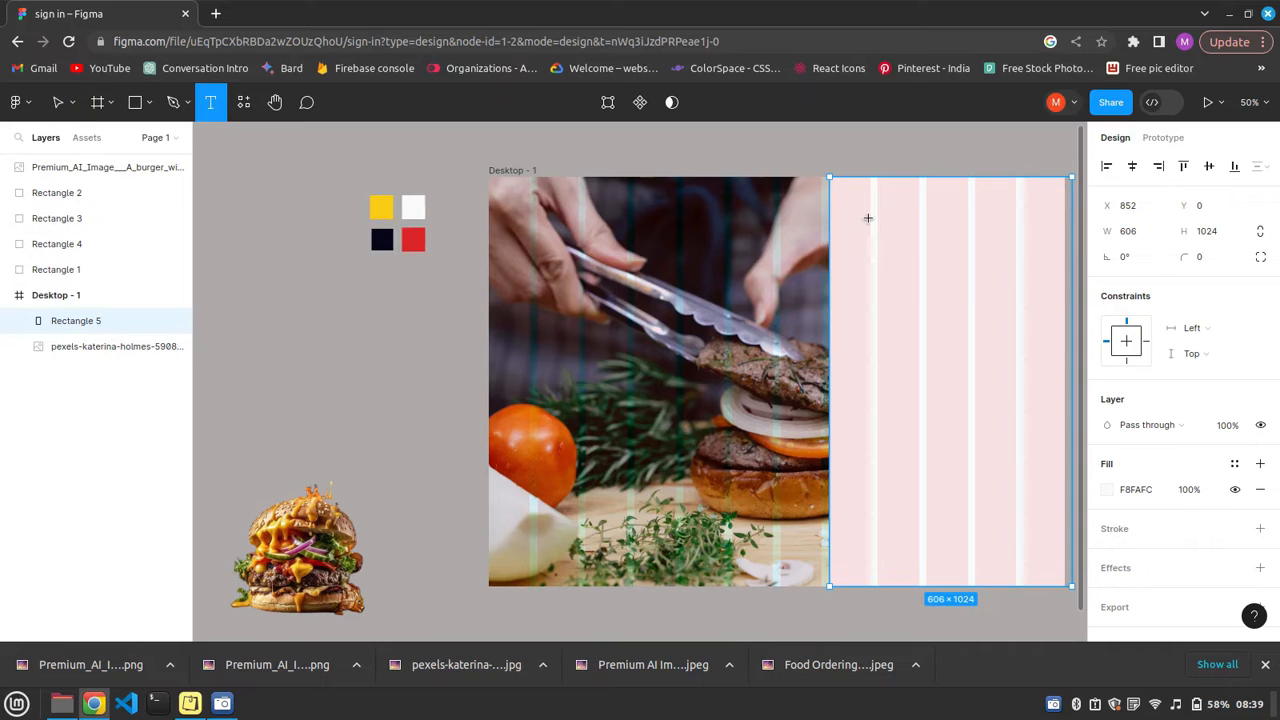
click(868, 217)
key(ctrl+v)
key(Escape)
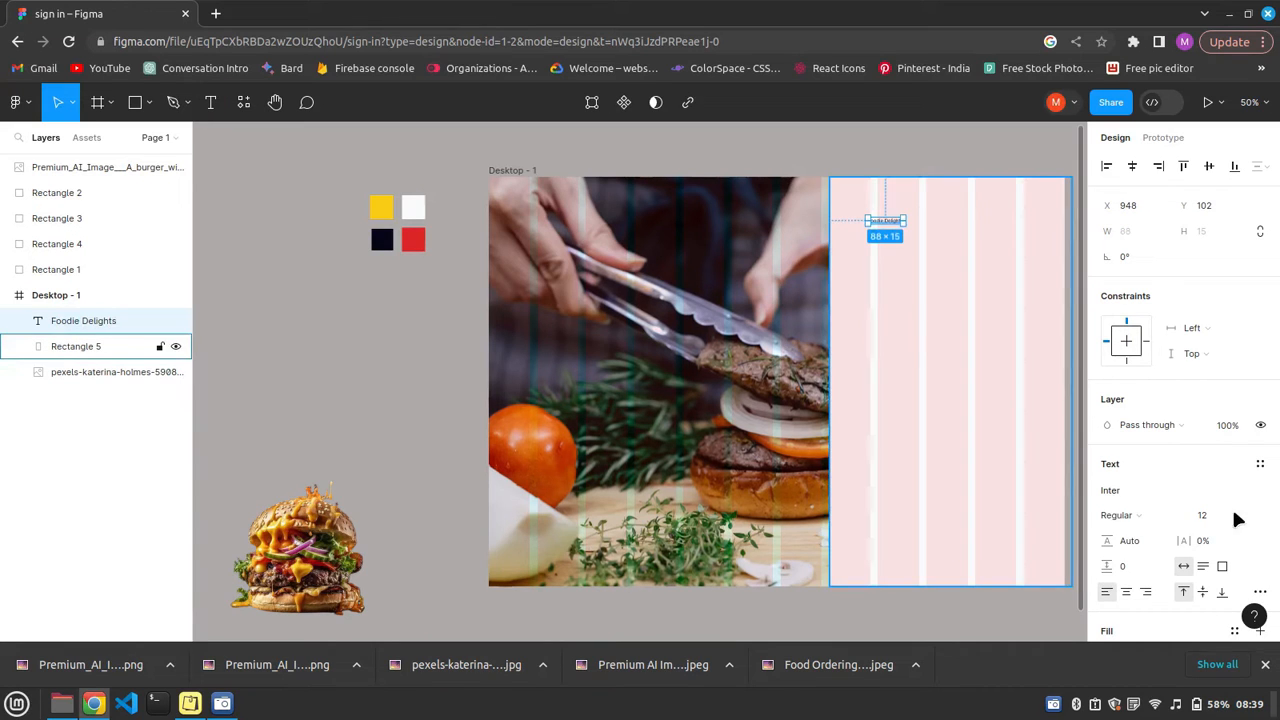
Format the Foodie Delights text as Bold at size 40 and reposition it near the panel's horizontal centre.
click(1212, 514)
scroll(1222, 592, down, 2)
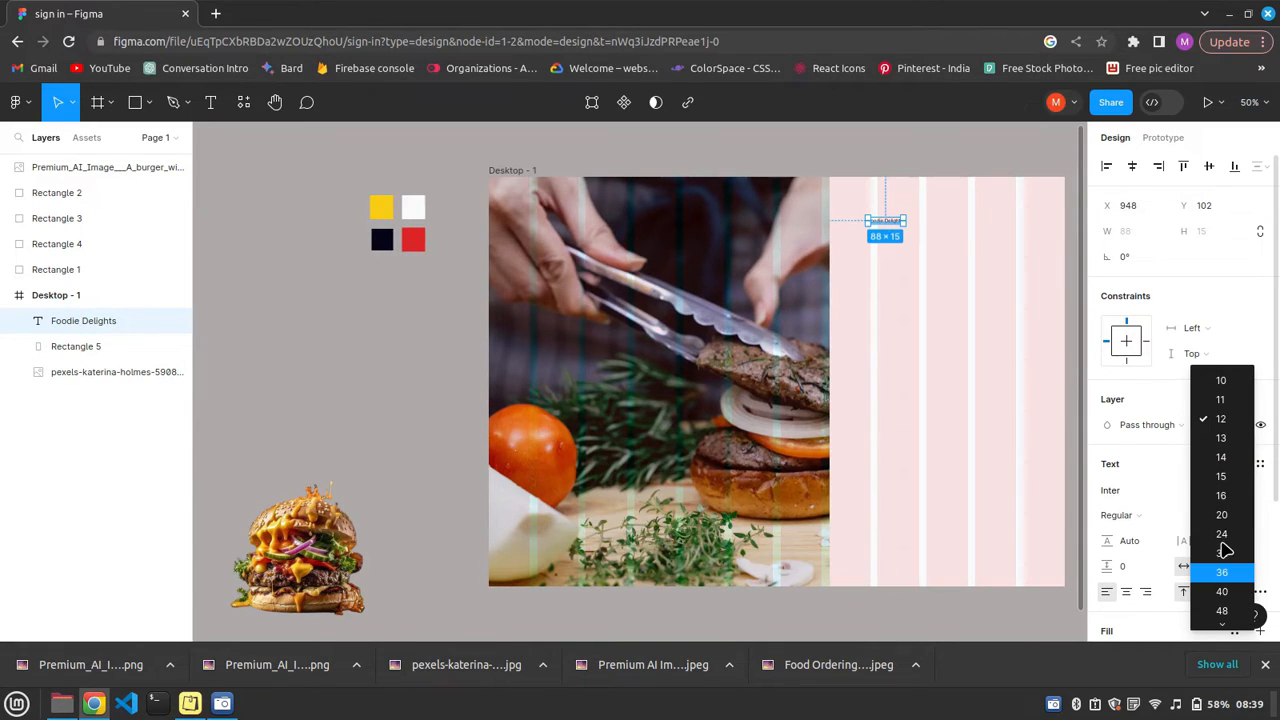
click(1222, 535)
click(1245, 515)
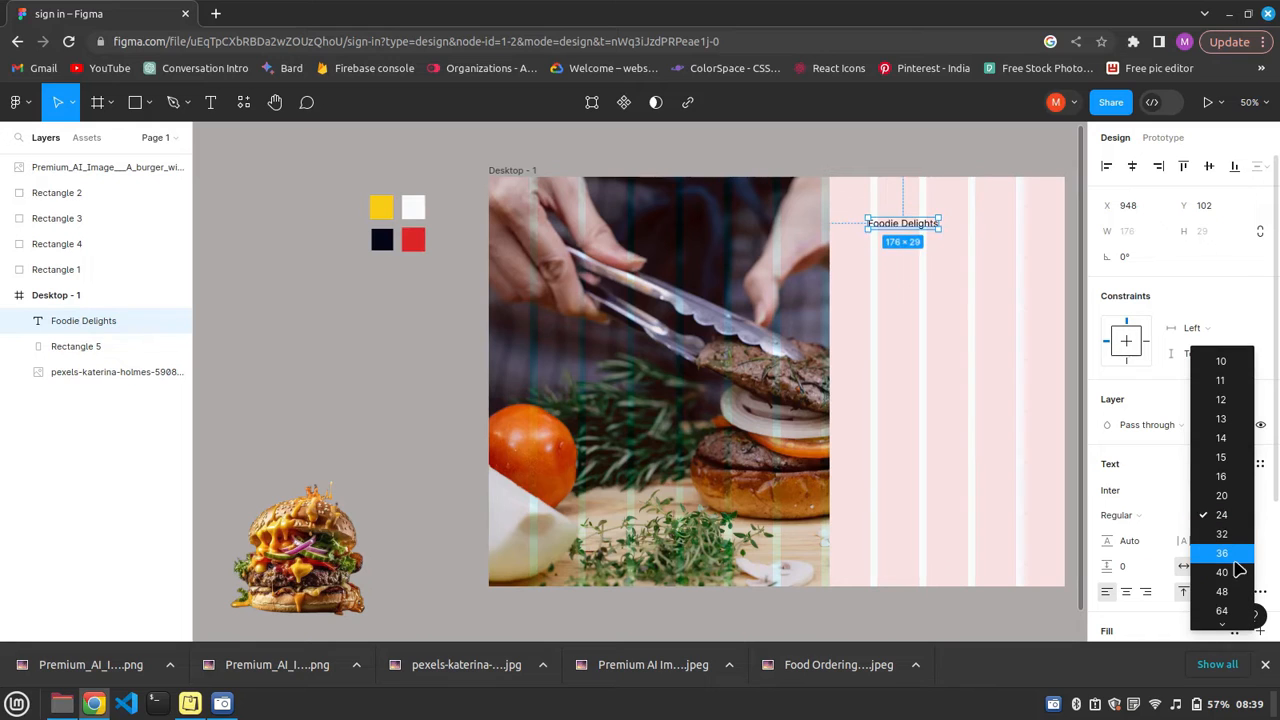
click(1157, 515)
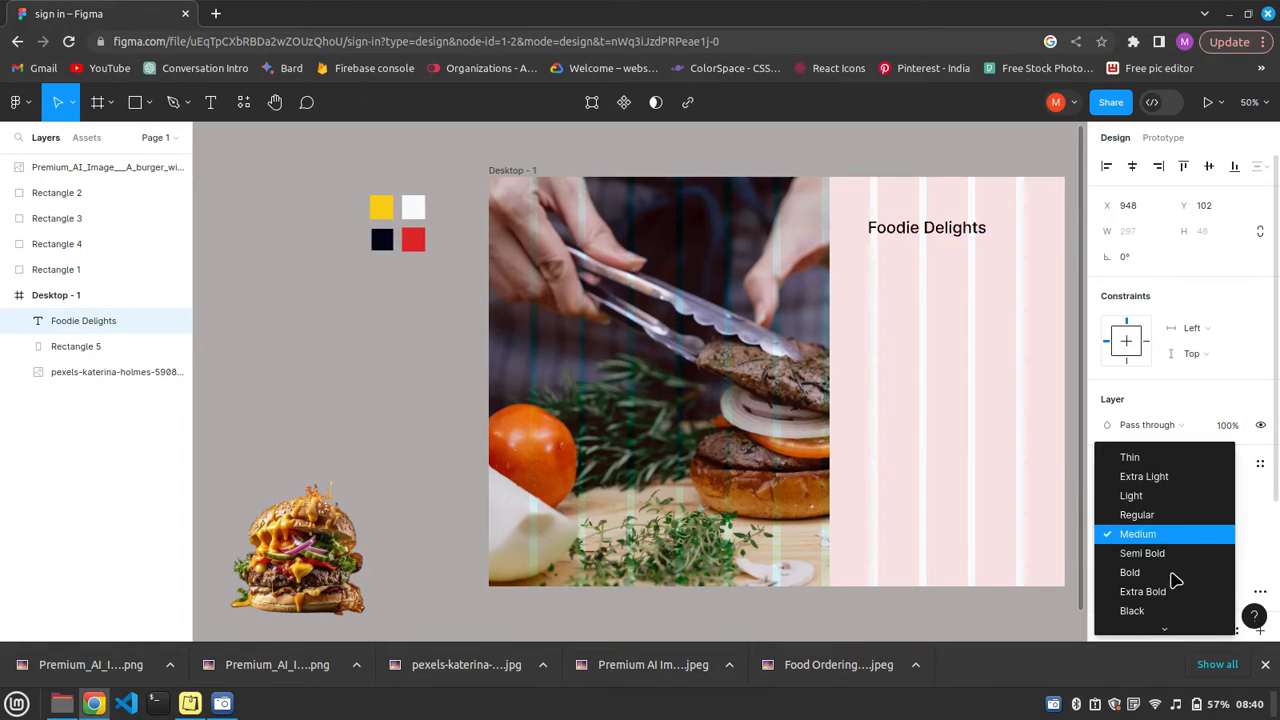
click(1100, 572)
scroll(1181, 478, down, 3)
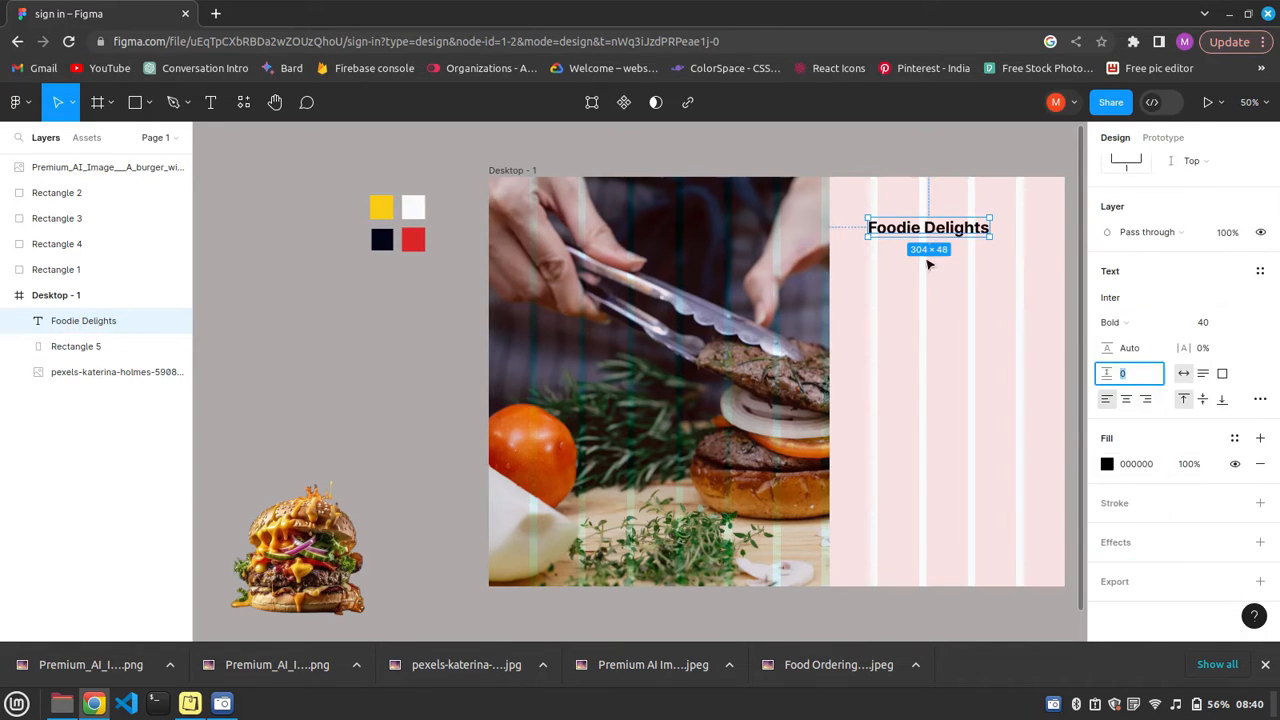
click(927, 261)
mouse_move(950, 230)
mouse_down()
mouse_move(984, 231)
mouse_move(920, 229)
mouse_move(957, 229)
mouse_up()
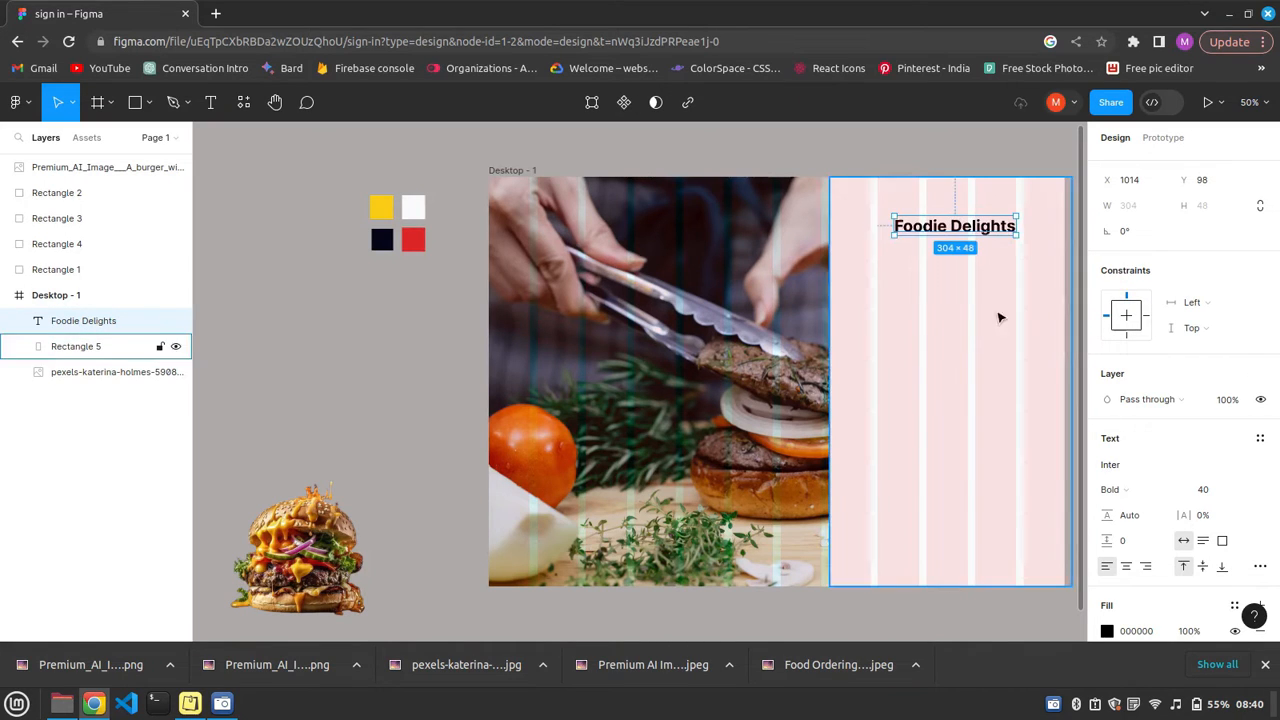
Add a "Create Account" text heading below Foodie Delights on the panel.
click(211, 102)
click(863, 271)
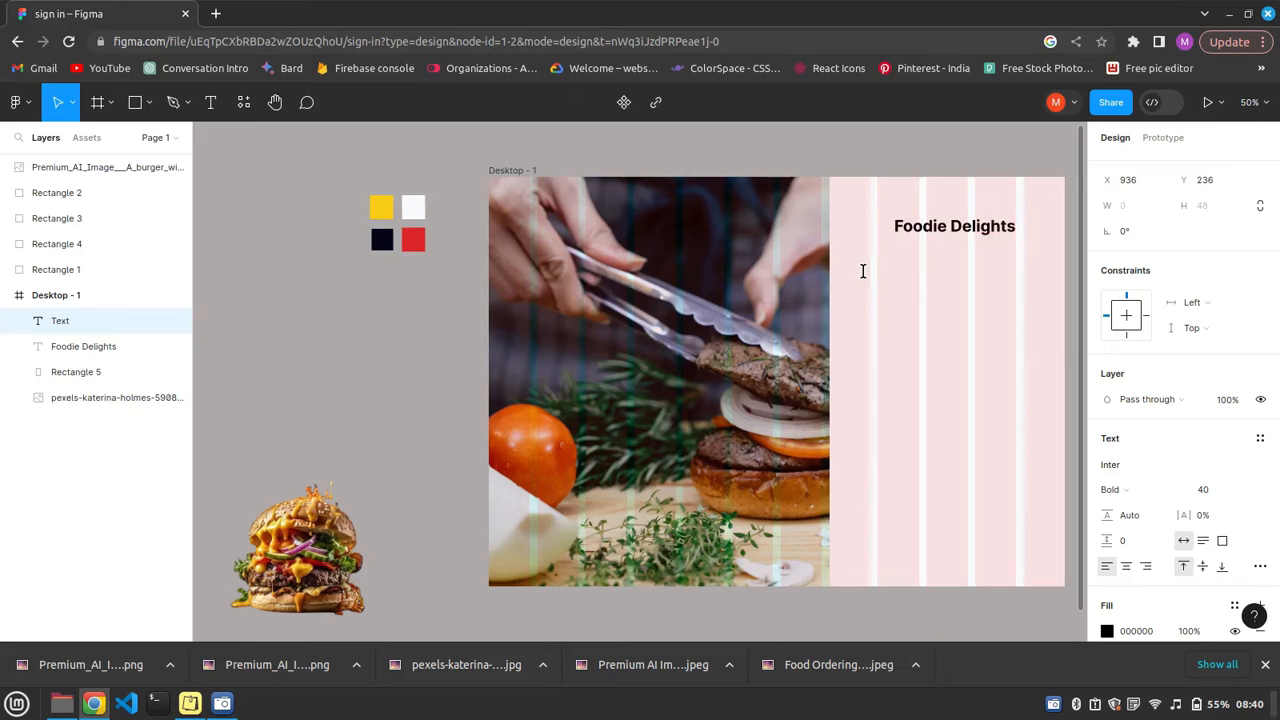
text(Creatre)
text(ate)
text( Account)
key(Escape)
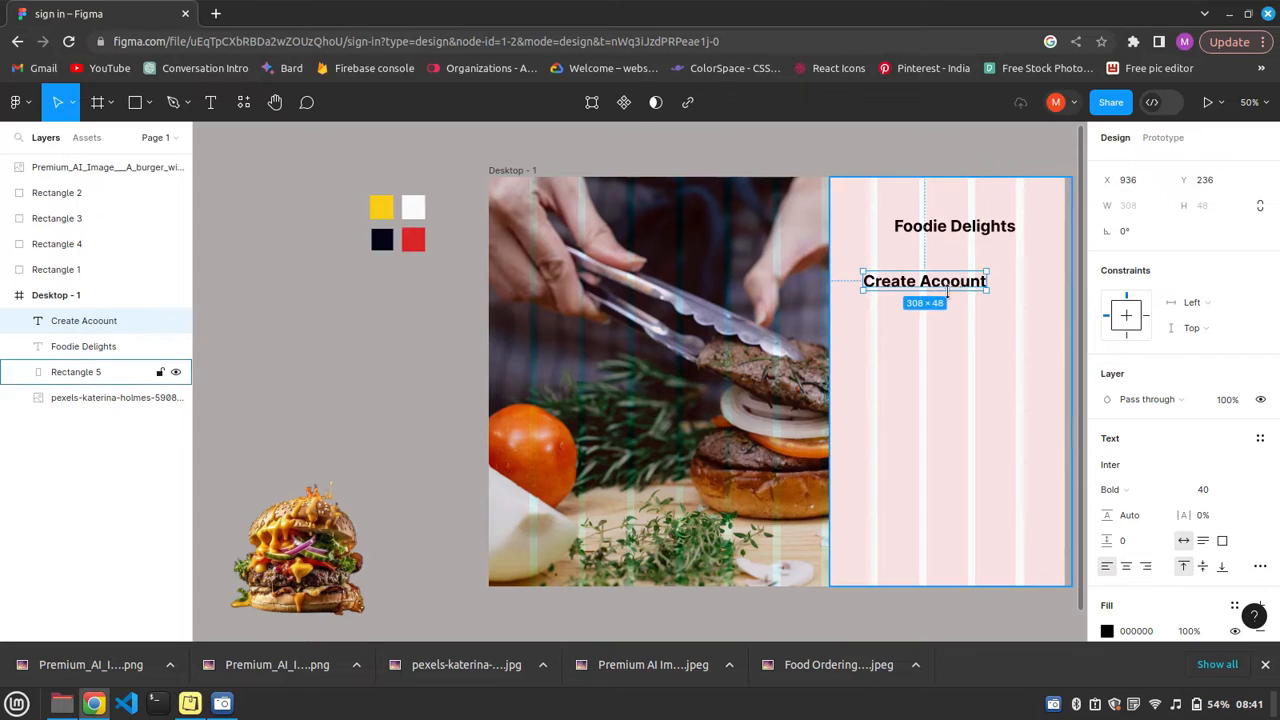
Correct the spelling of the second heading so it reads "Create Account".
double_click(962, 283)
key(BackSpace)
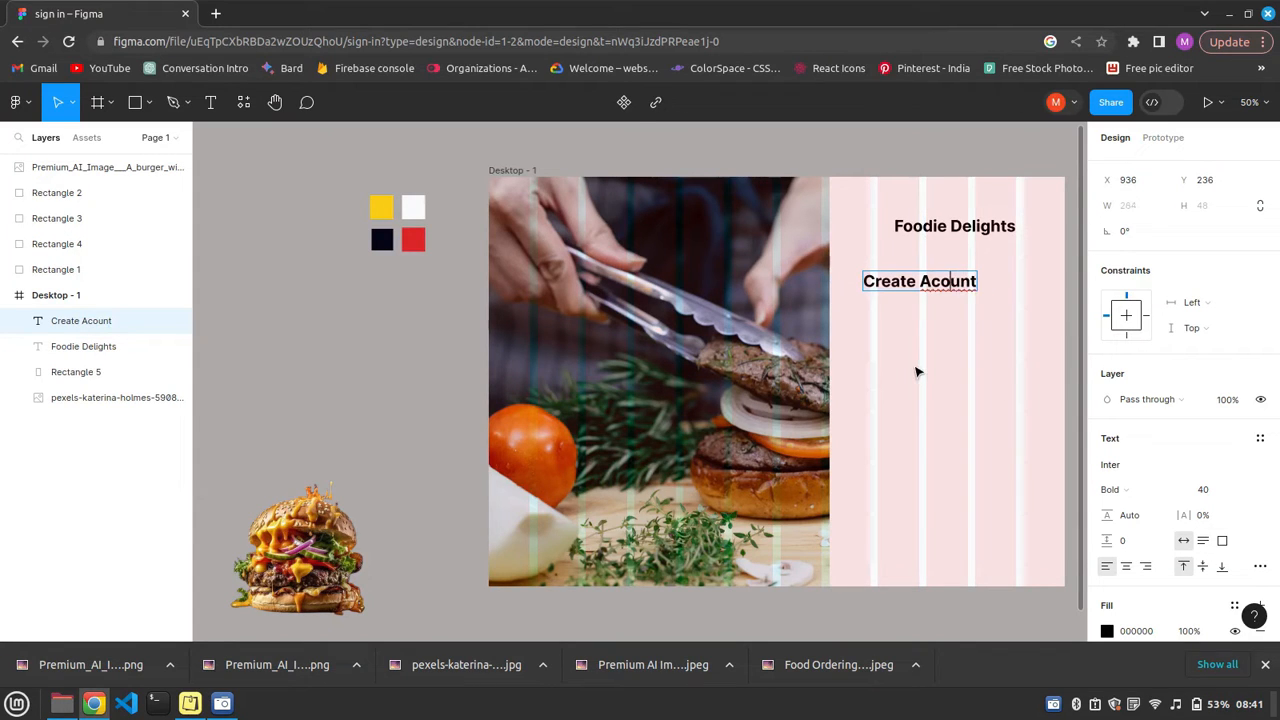
key(BackSpace)
text(co)
click(885, 327)
Colour the Create Account heading DC2626, sampled from the red palette swatch.
click(943, 286)
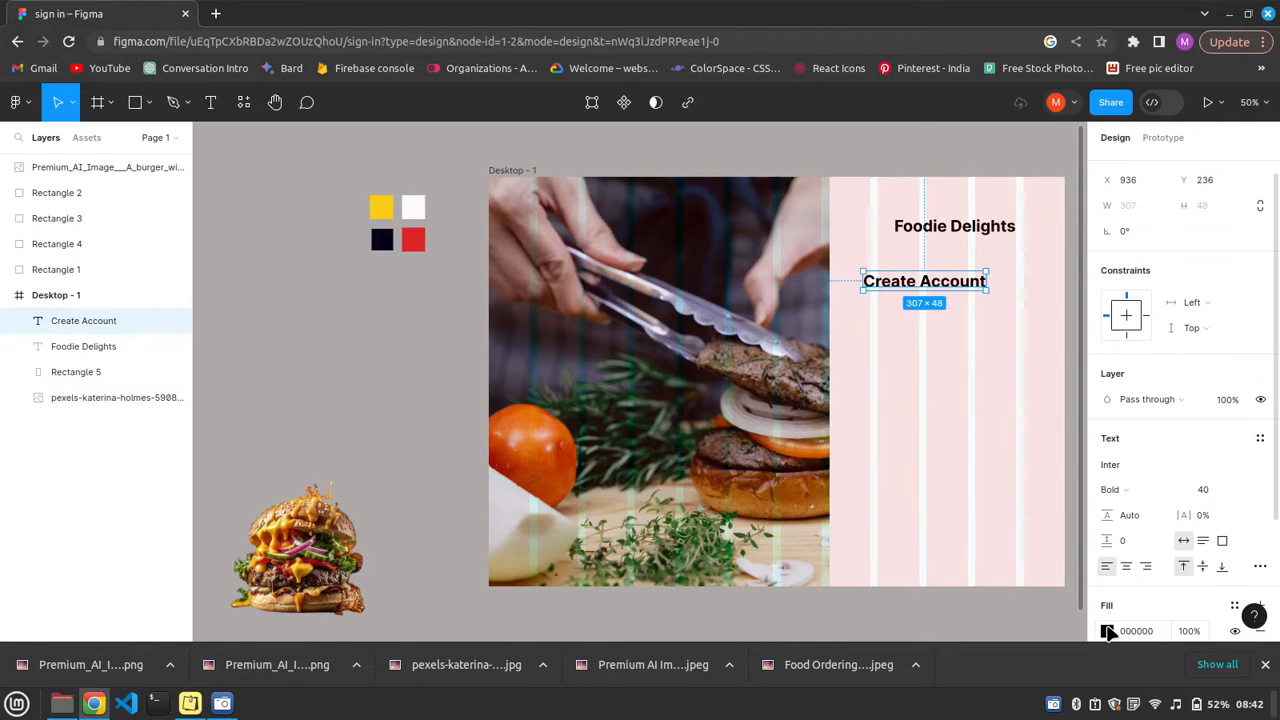
click(1107, 631)
click(918, 449)
click(413, 240)
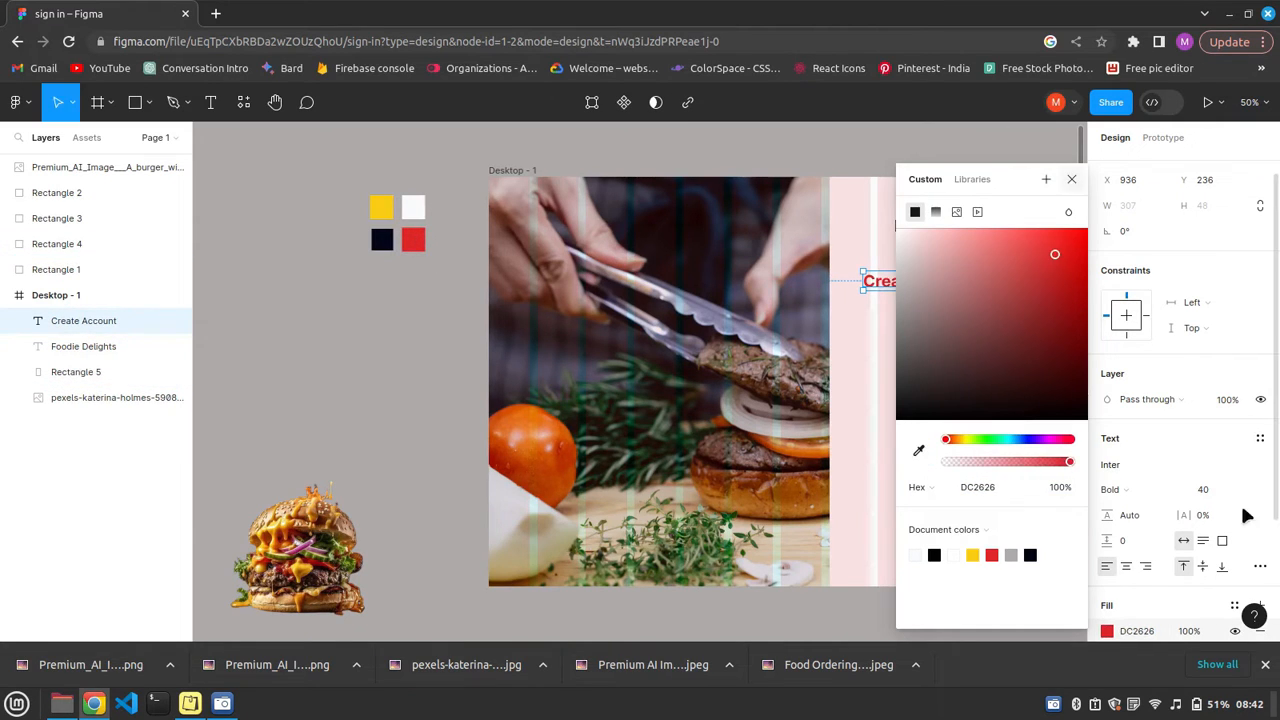
Set the Create Account heading's font weight to Medium.
click(1180, 491)
click(1180, 491)
click(1129, 451)
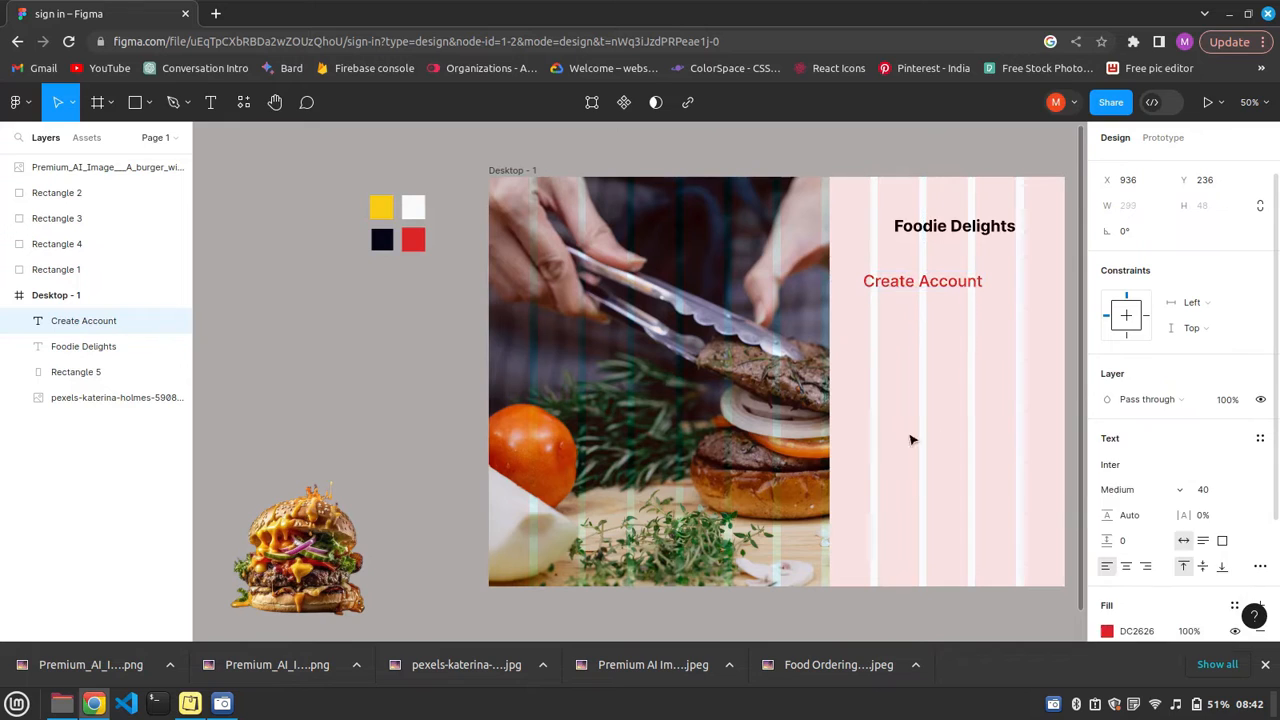
click(887, 291)
double_click(900, 286)
click(953, 303)
drag(926, 290, 927, 293)
Lock the panel rectangle and the background photo against accidental movement.
right_click(940, 491)
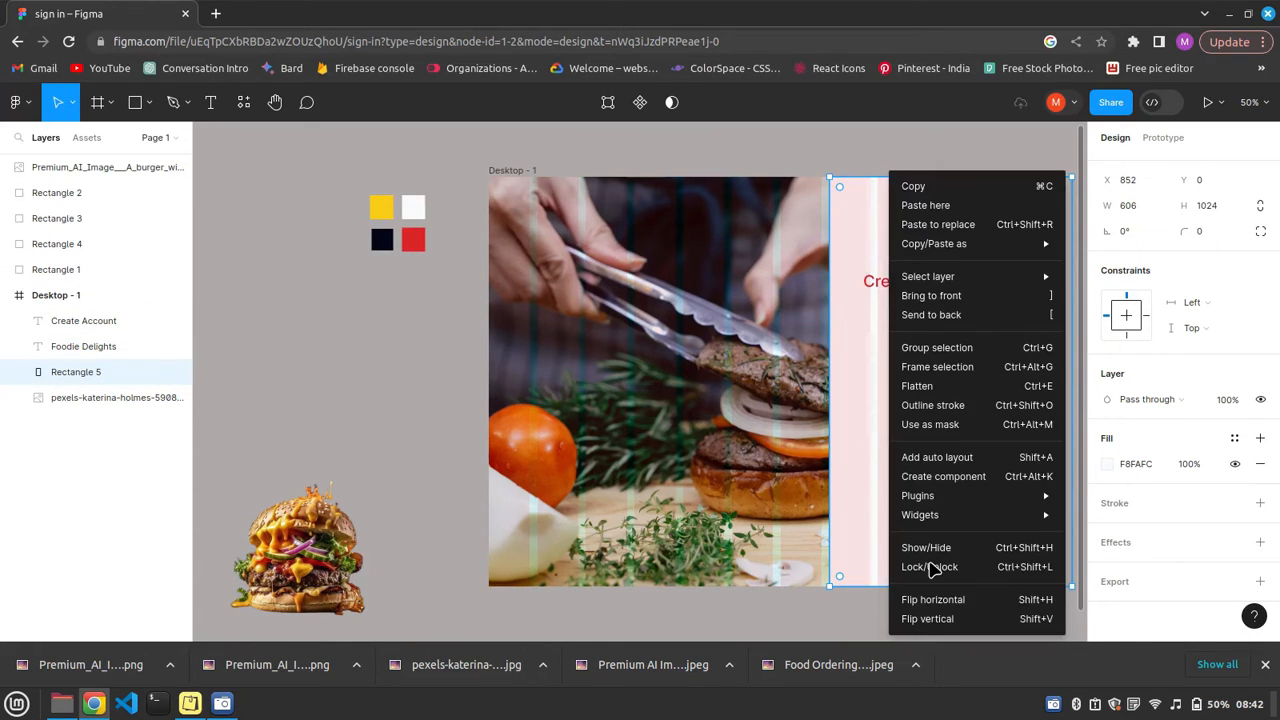
click(930, 567)
click(894, 289)
key(Escape)
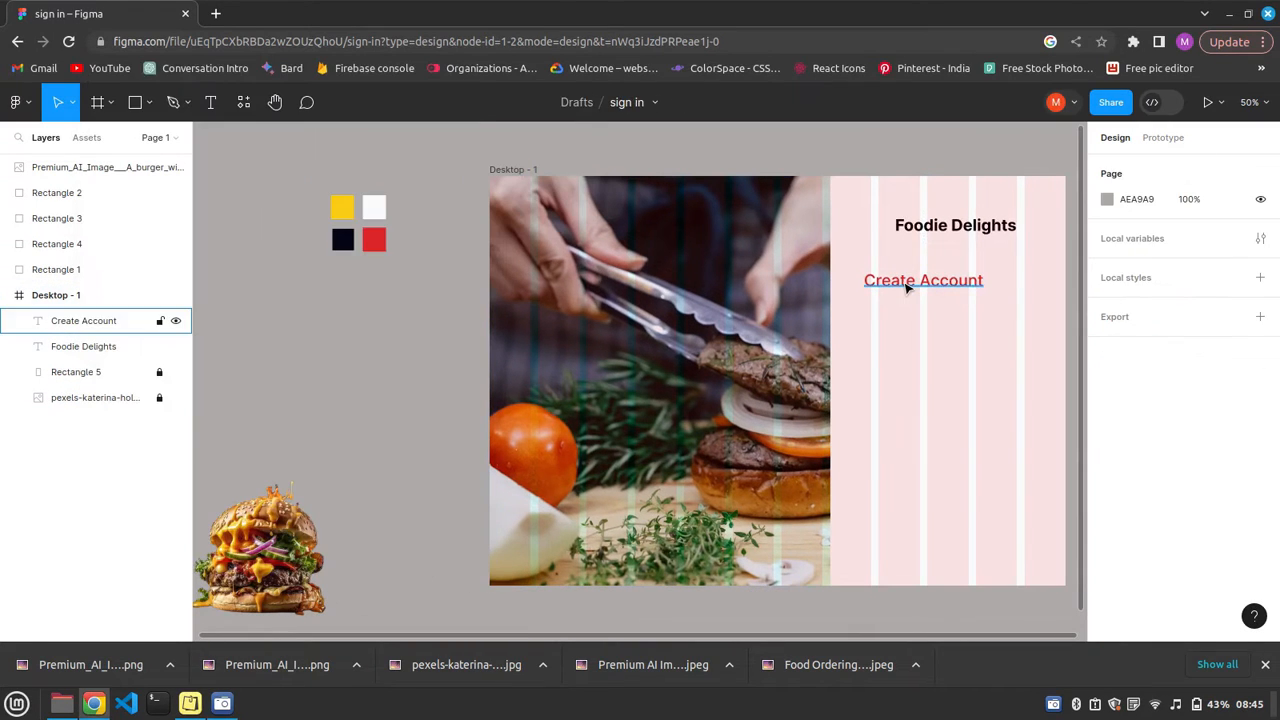
Set the Create Account heading's font weight to Semi Bold.
click(907, 287)
click(1172, 509)
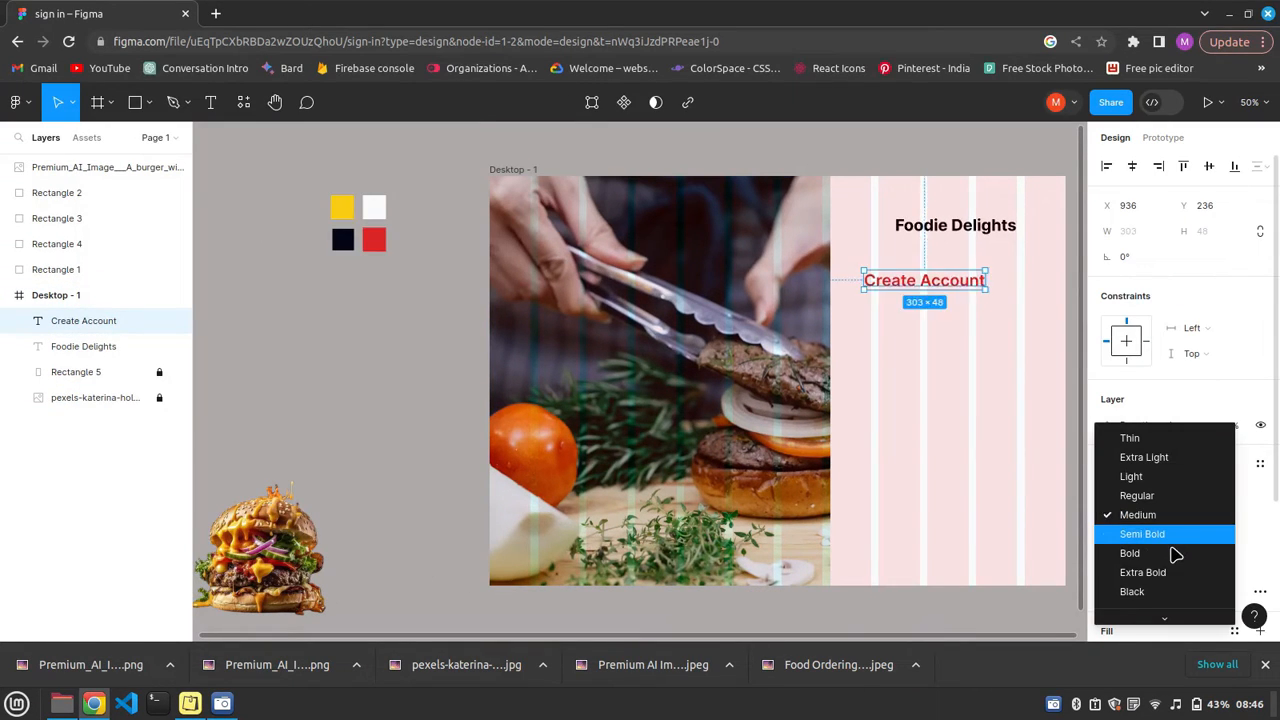
click(1100, 535)
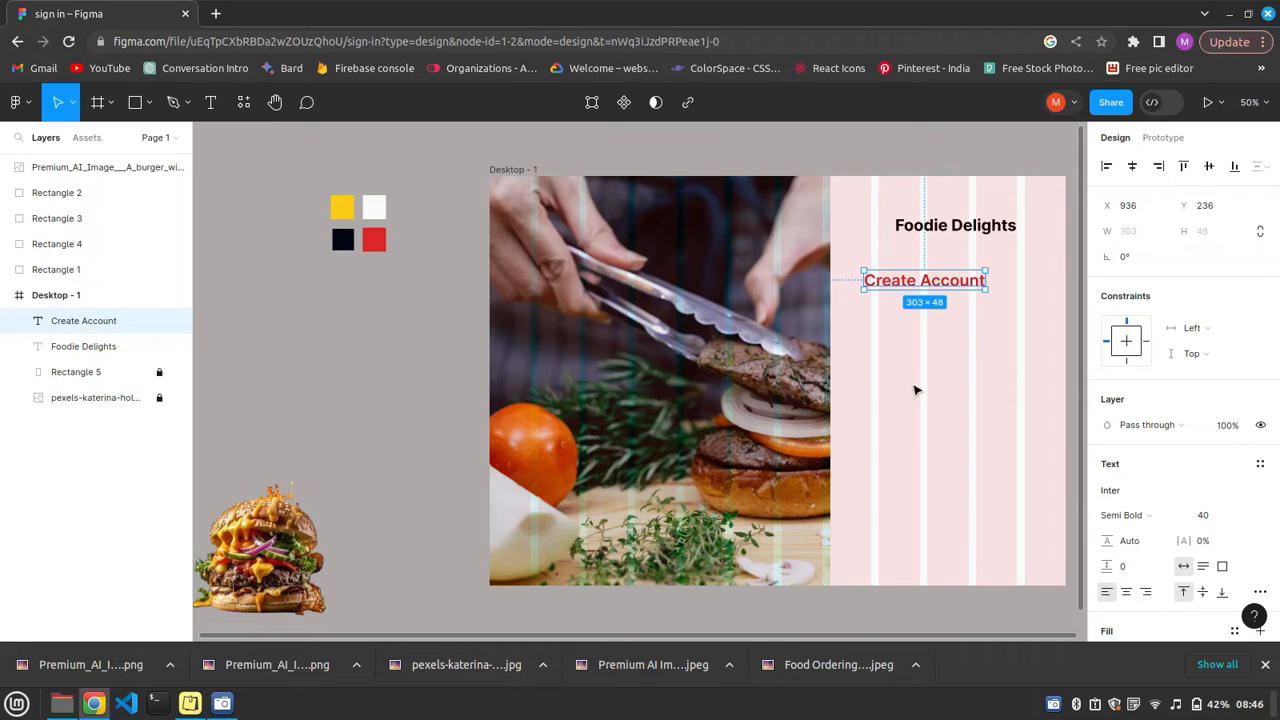
key(Escape)
Draw a rectangle about 365 wide beneath the Create Account heading and set its height to 45.
key(r)
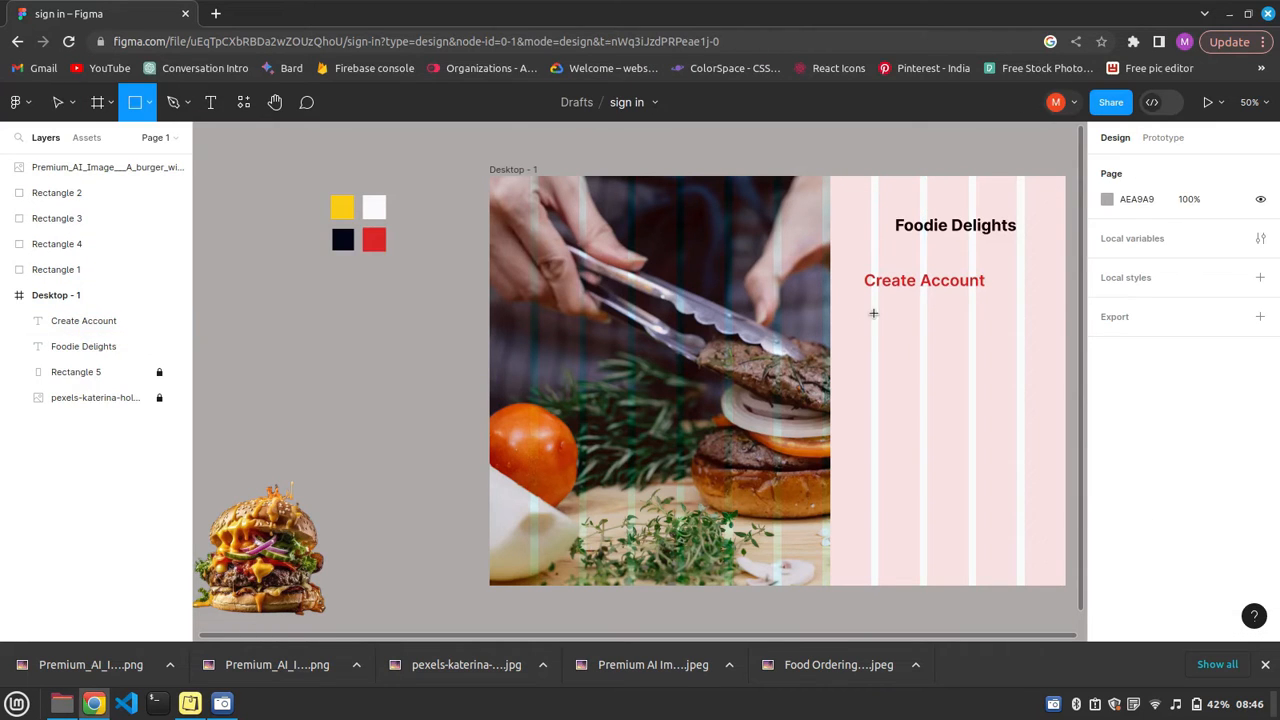
drag(1018, 324, 870, 313)
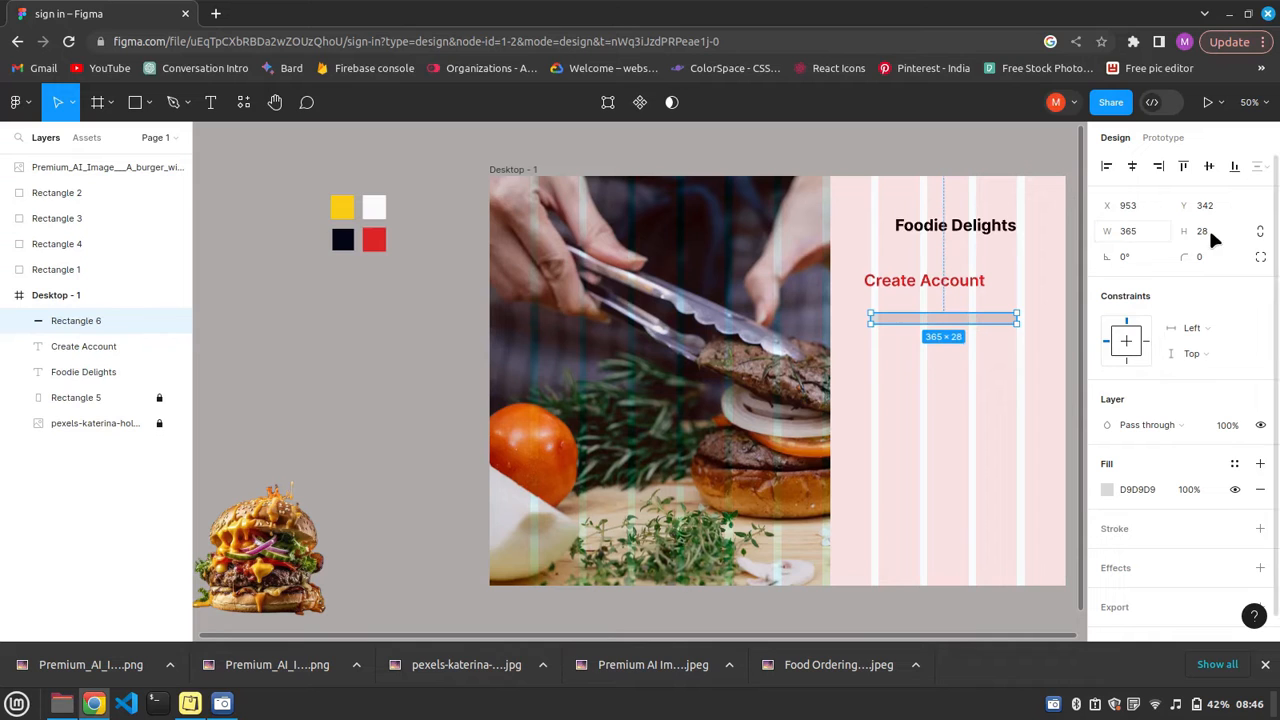
click(965, 379)
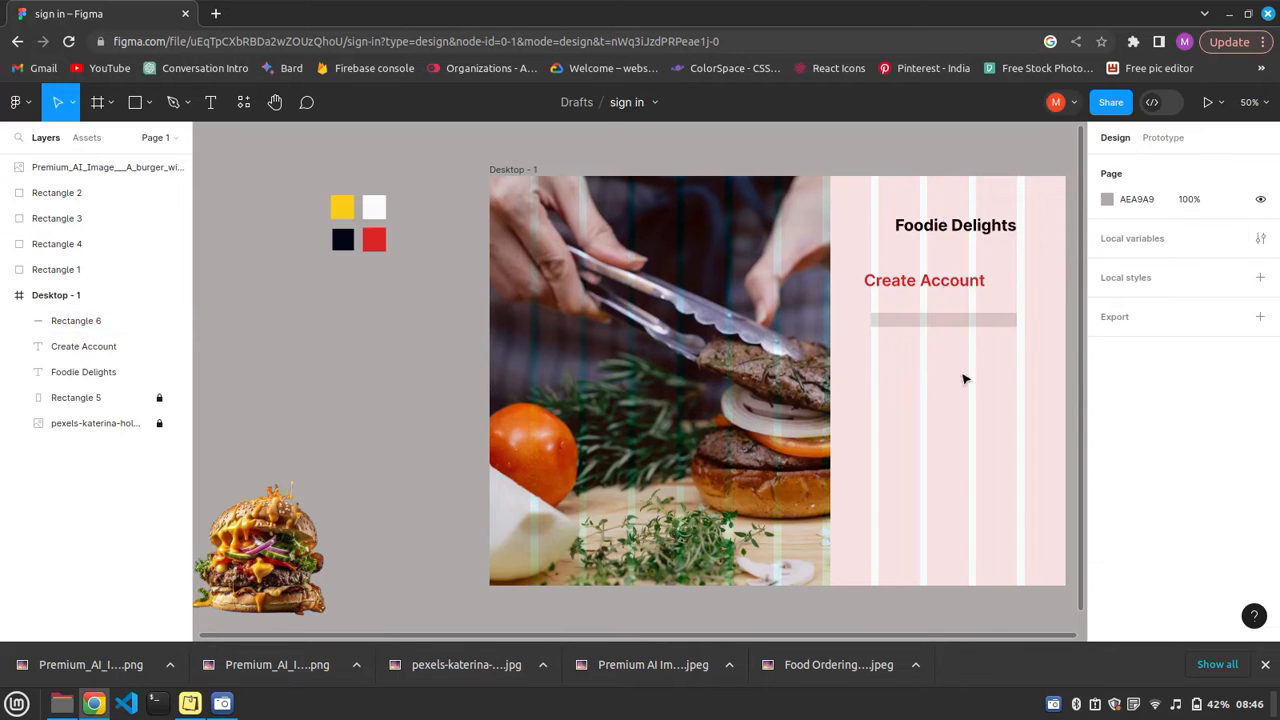
click(920, 322)
double_click(925, 320)
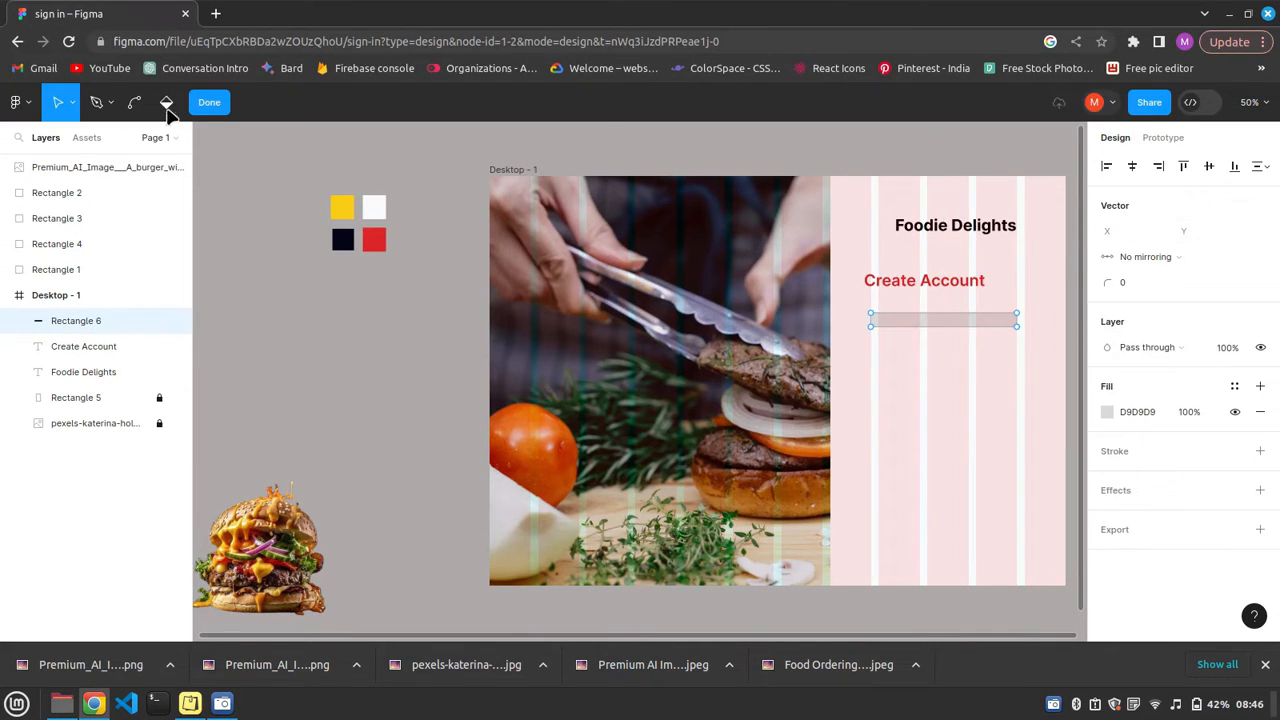
click(205, 104)
click(1207, 232)
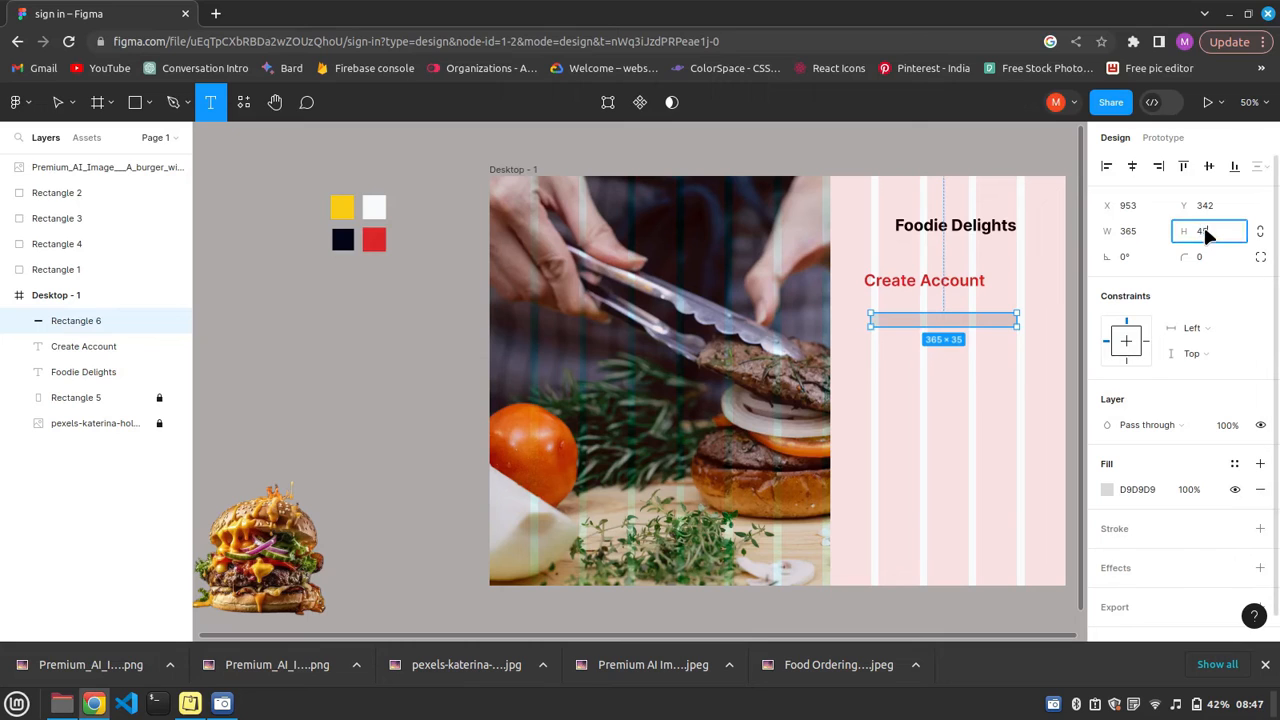
text(45)
key(Return)
Add the text label "User name" beside the new field rectangle.
click(968, 323)
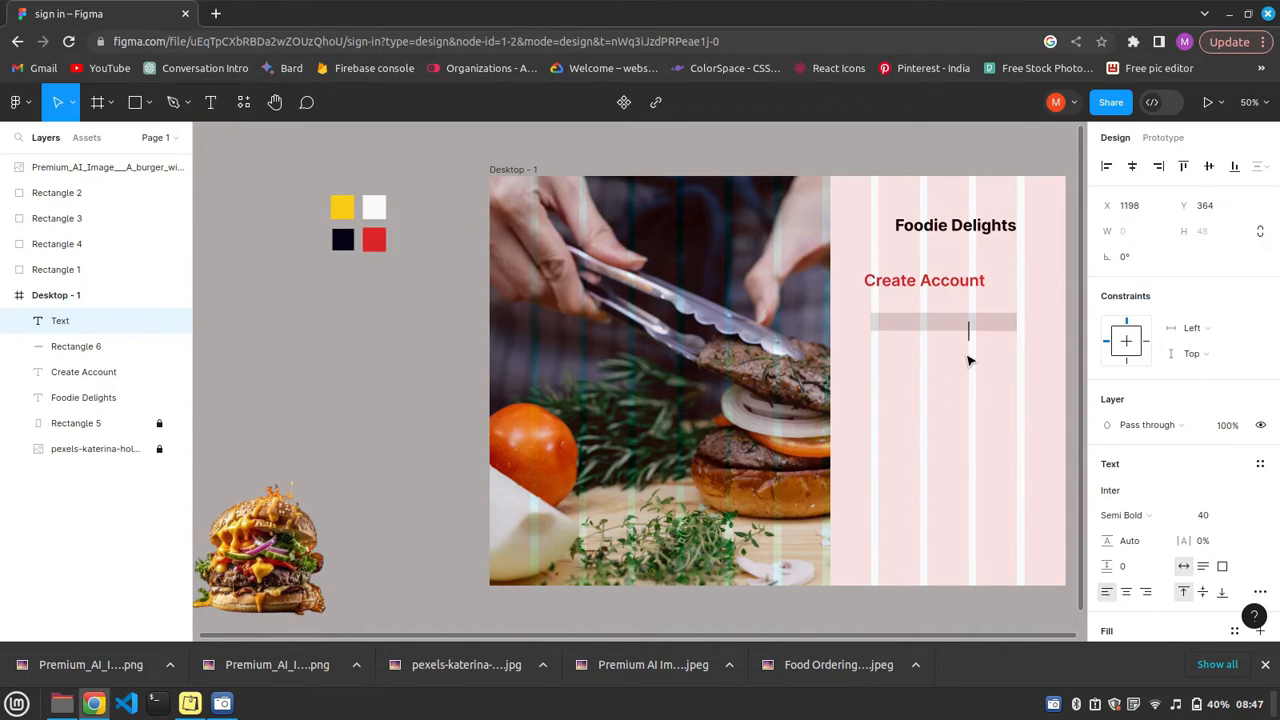
text(User name)
click(1153, 513)
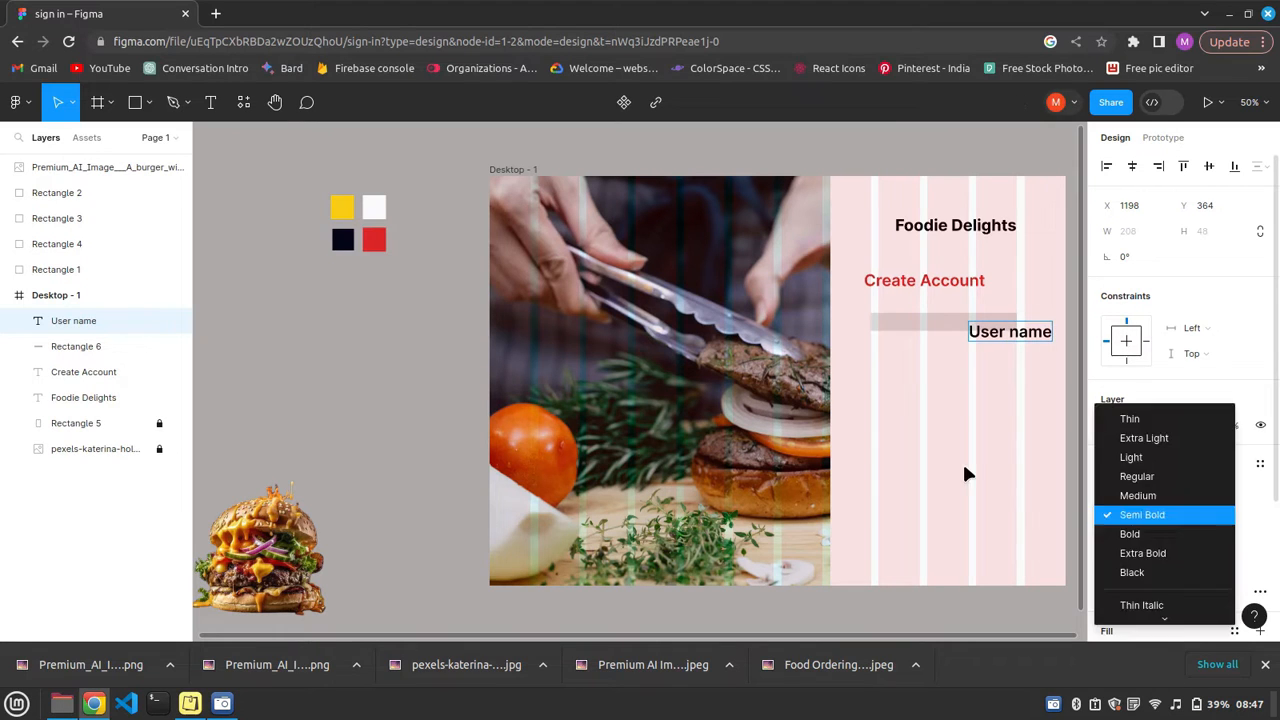
click(965, 470)
key(Escape)
key(Escape)
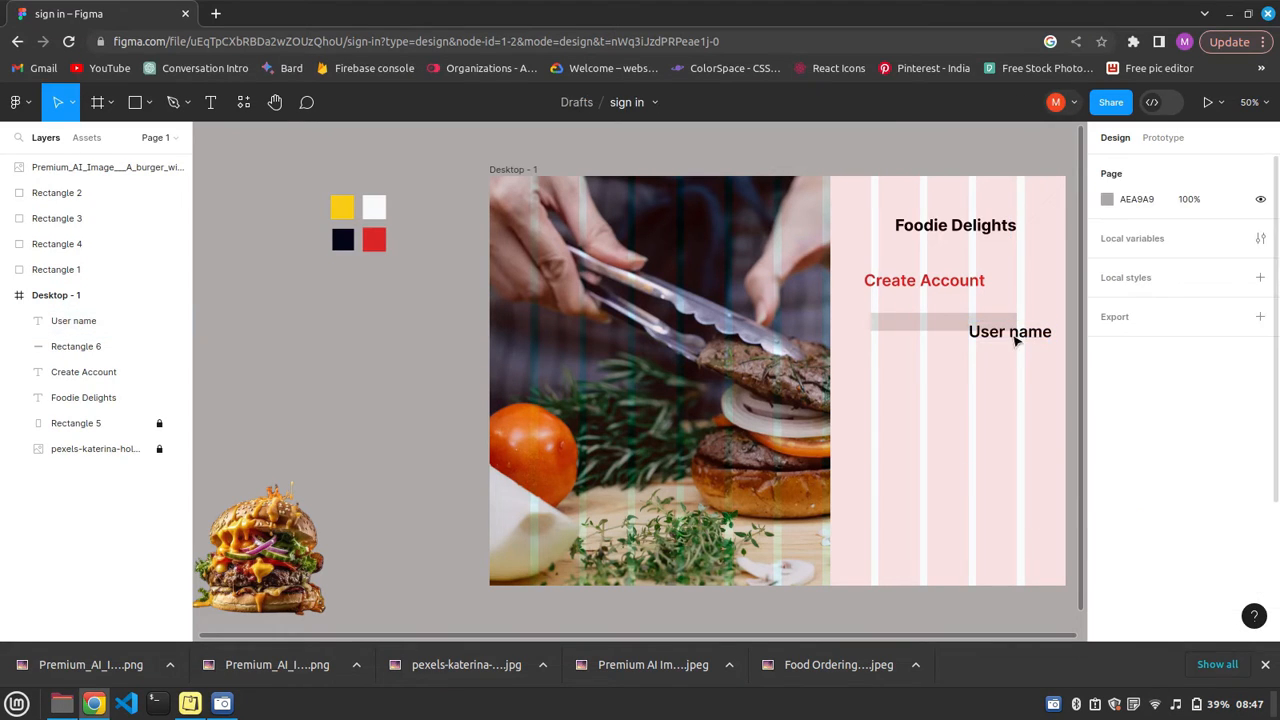
Set the User name label to Regular weight and its black fill to 80% opacity.
click(1015, 340)
click(1153, 510)
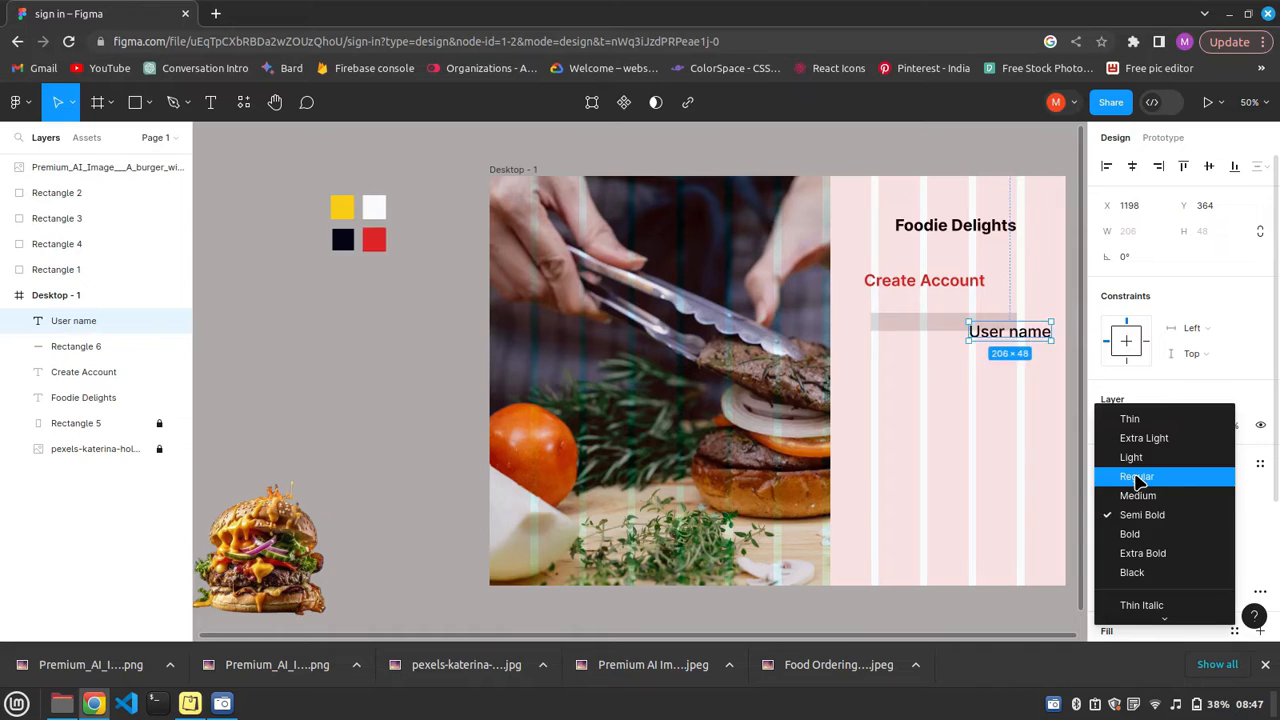
click(1136, 478)
scroll(1162, 441, down, 3)
click(1188, 465)
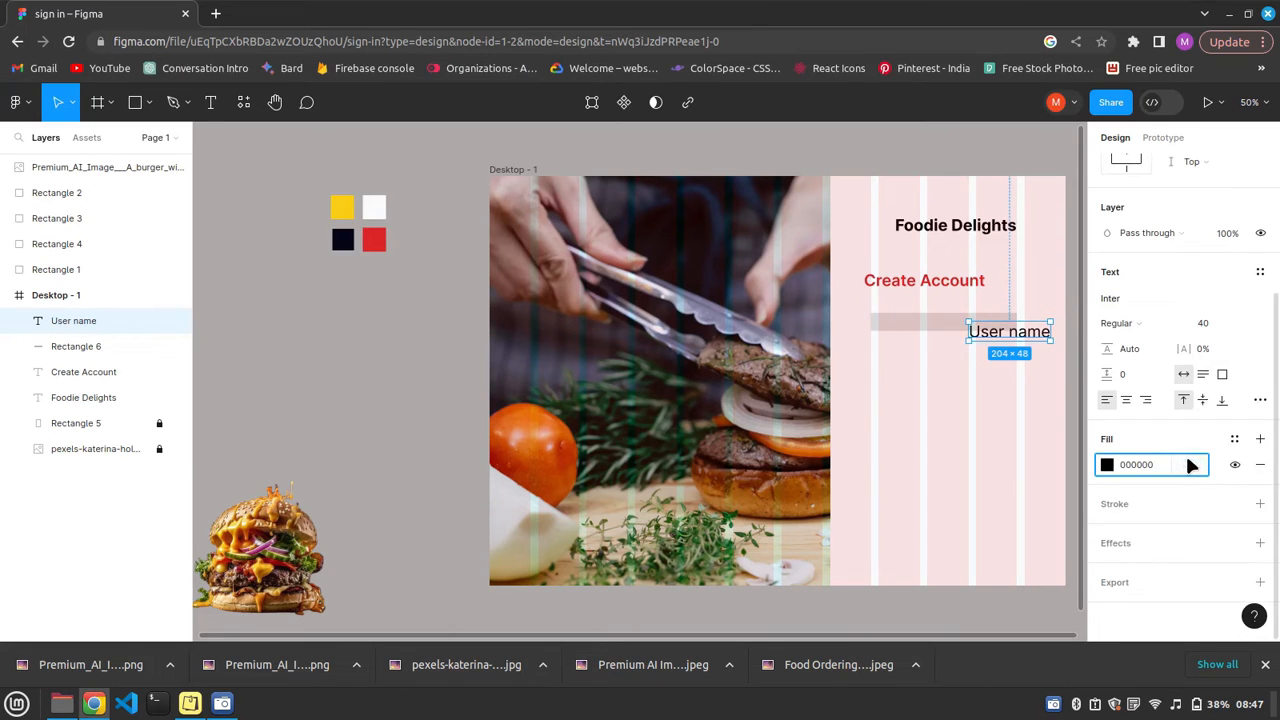
text(80)
key(Return)
Set the User name label's font size to 36.
scroll(1237, 325, up, 2)
click(1228, 323)
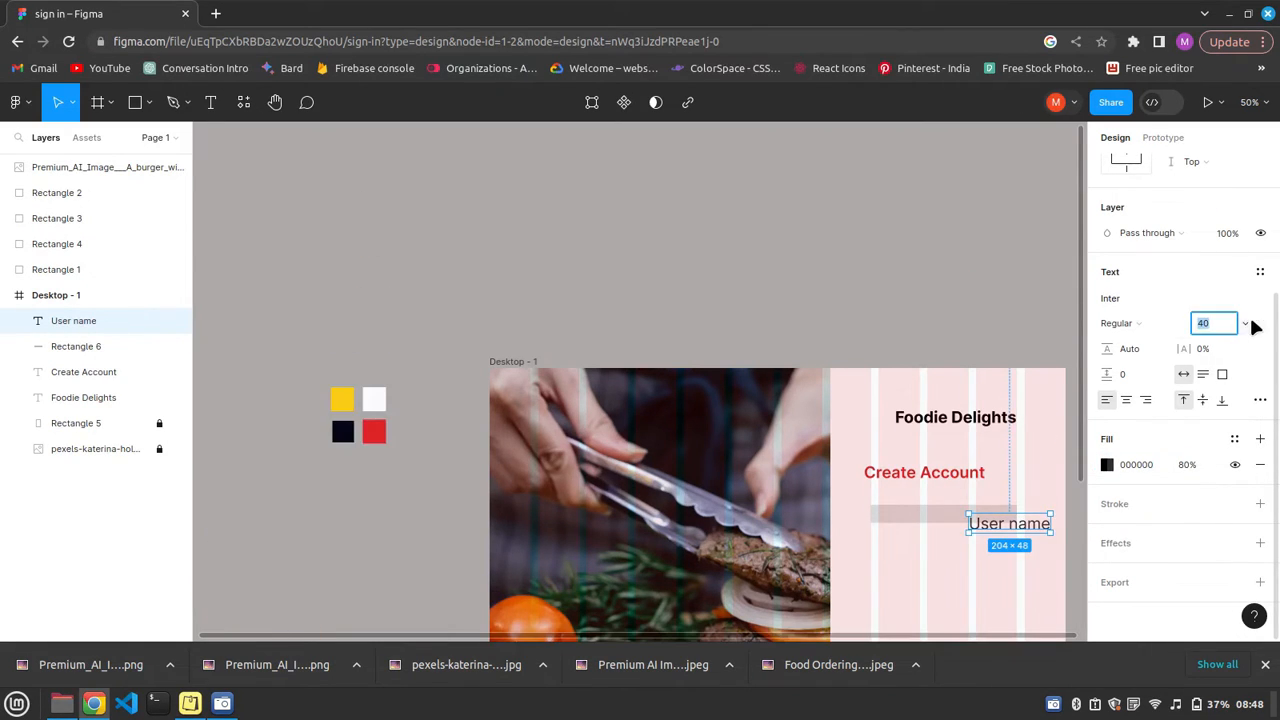
click(1246, 323)
click(1230, 247)
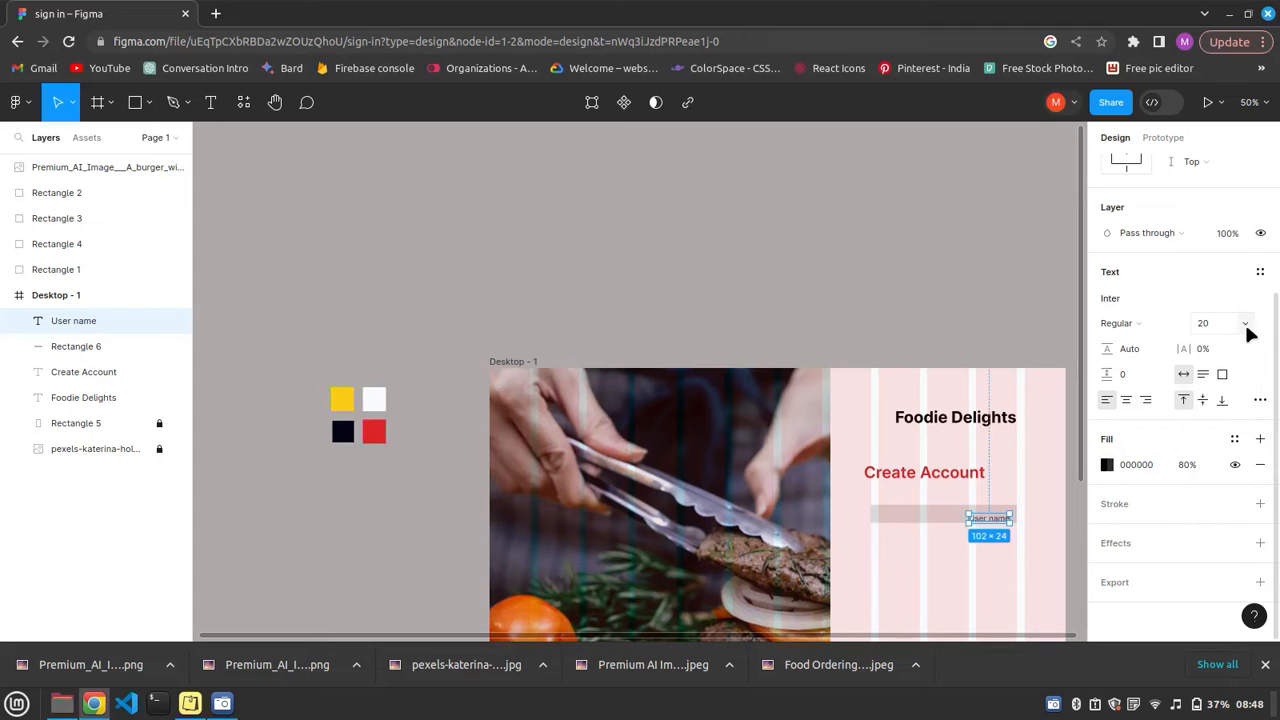
click(1246, 323)
click(1232, 388)
scroll(924, 572, down, 2)
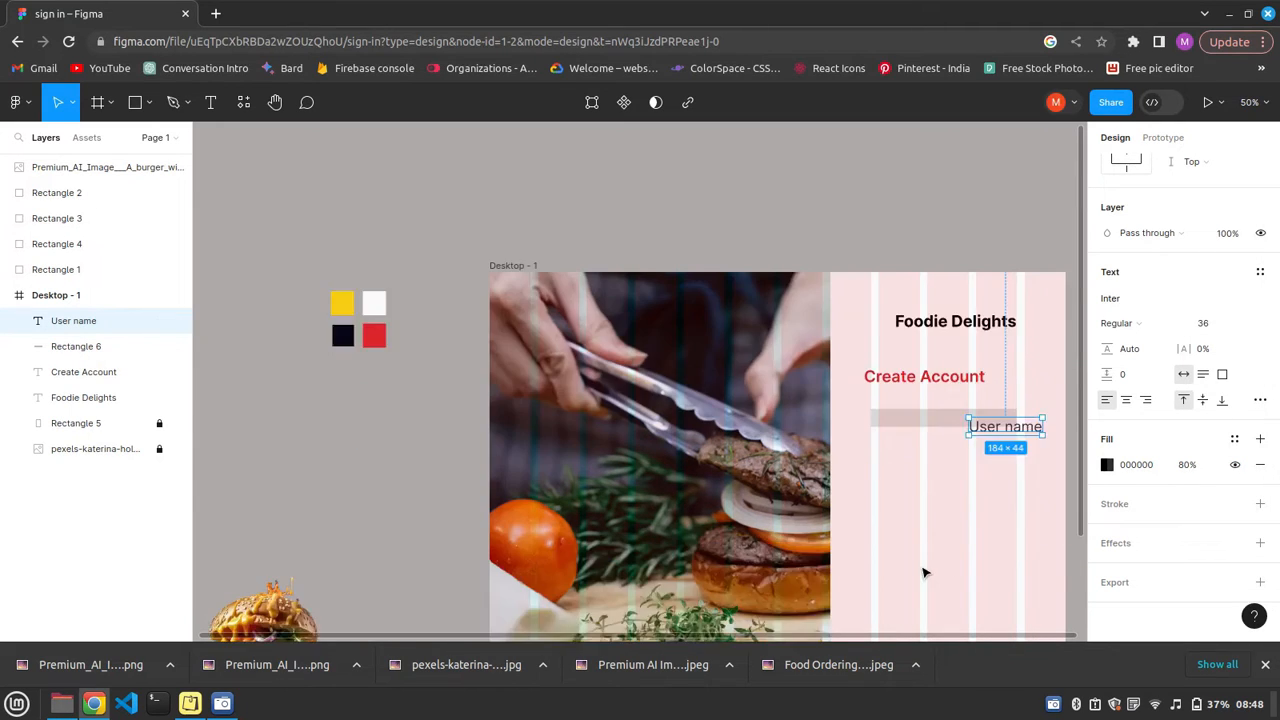
Move the User name label onto the field rectangle and stretch the rectangle's height to about 78.
scroll(924, 572, down, 4)
drag(995, 232, 917, 271)
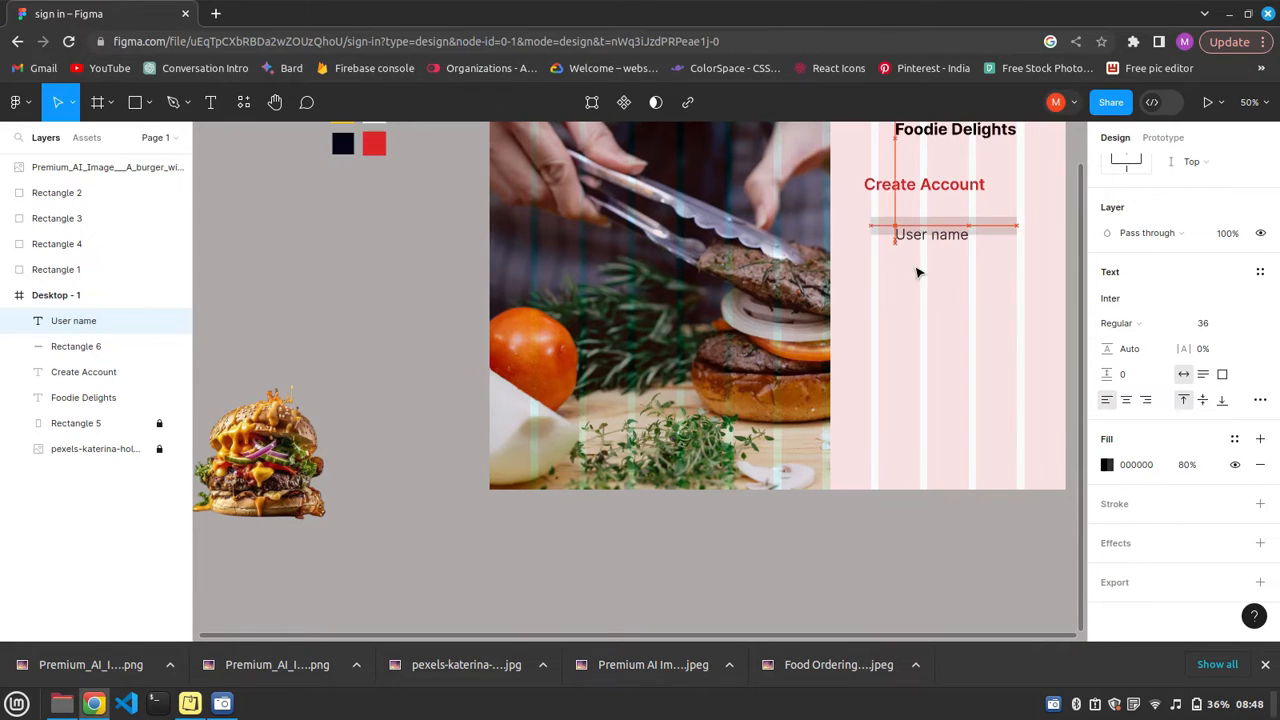
click(917, 271)
click(988, 234)
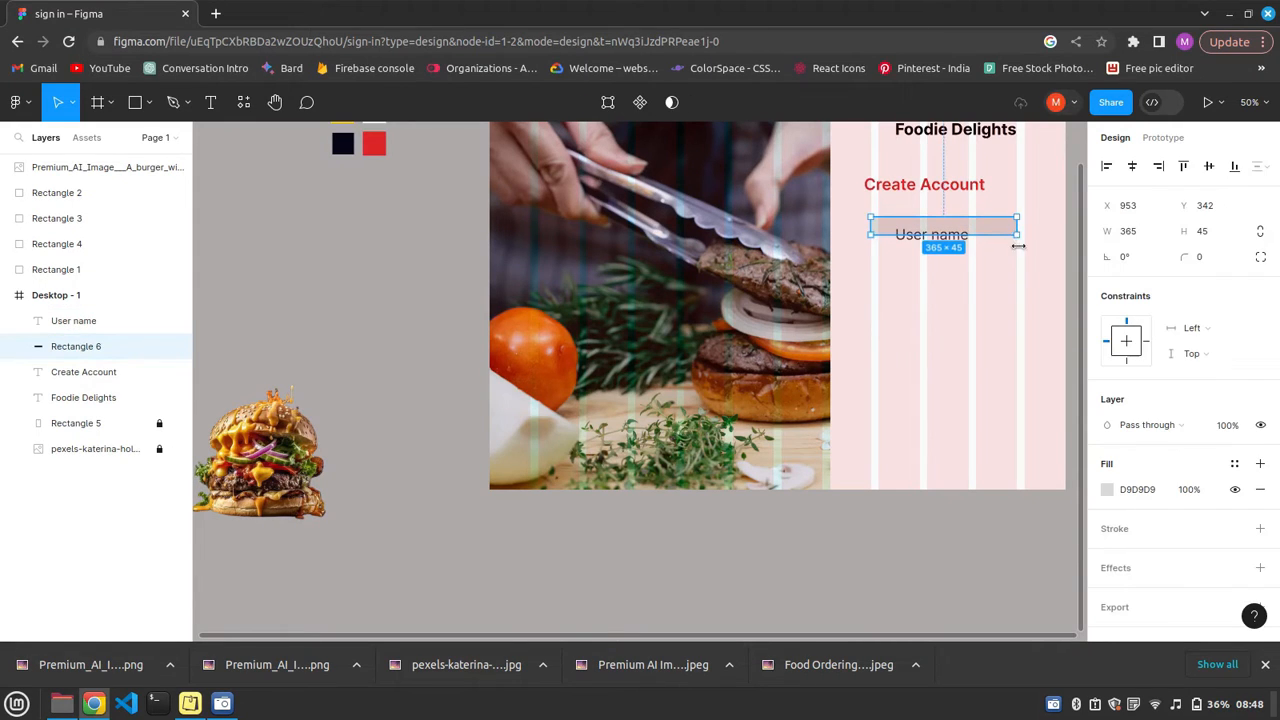
drag(1013, 248, 1012, 261)
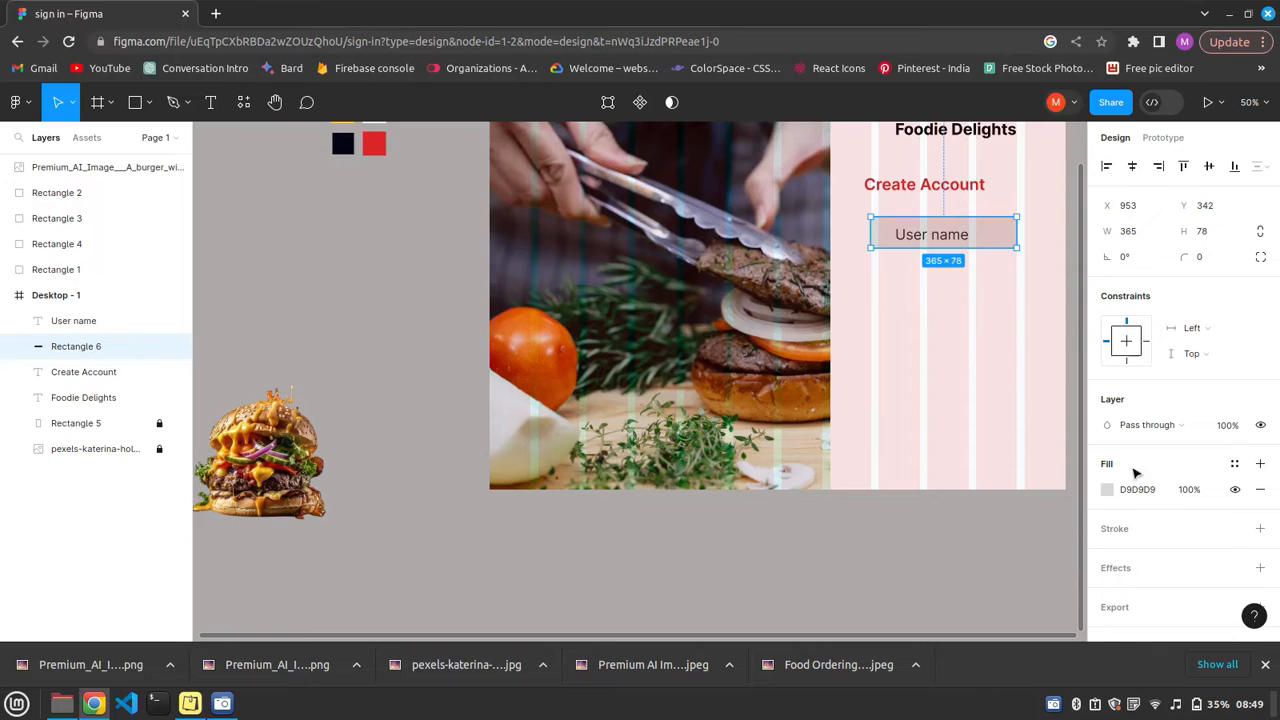
Fill the User name field rectangle with EFEFEF and add a drop shadow effect to it.
click(1107, 488)
text(EFEFEF)
key(Return)
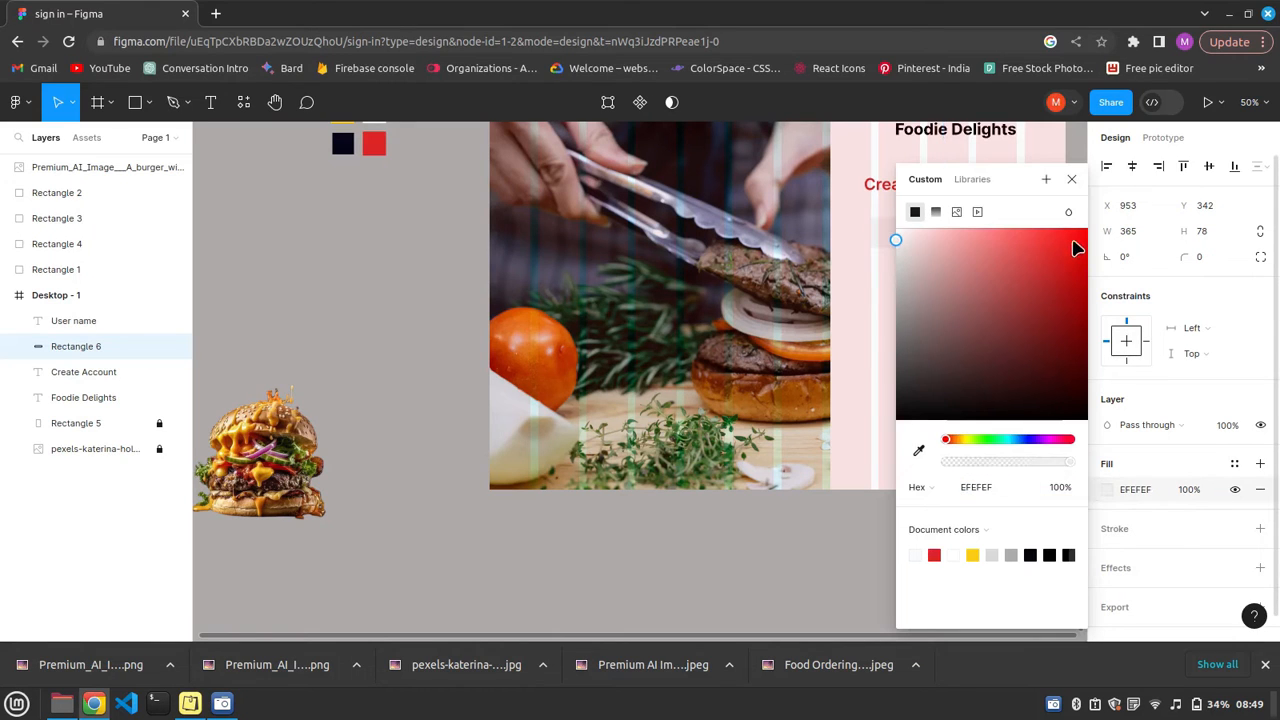
click(1071, 179)
click(1260, 568)
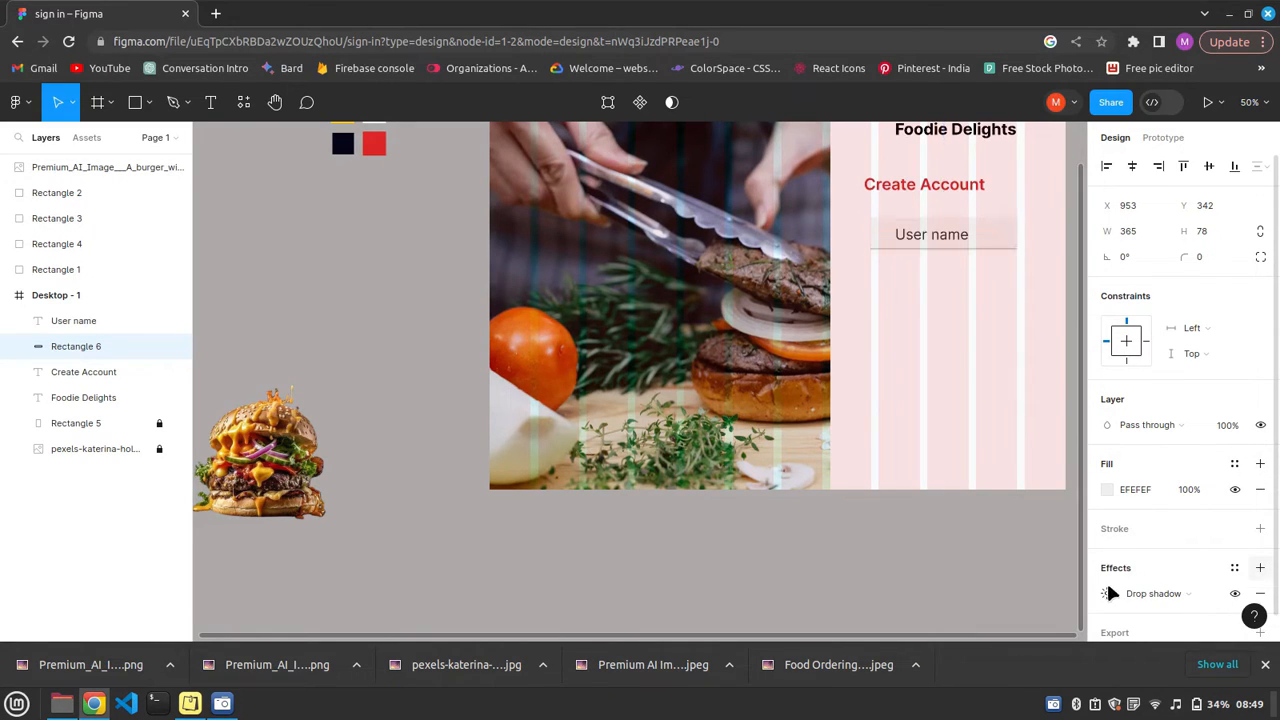
click(945, 330)
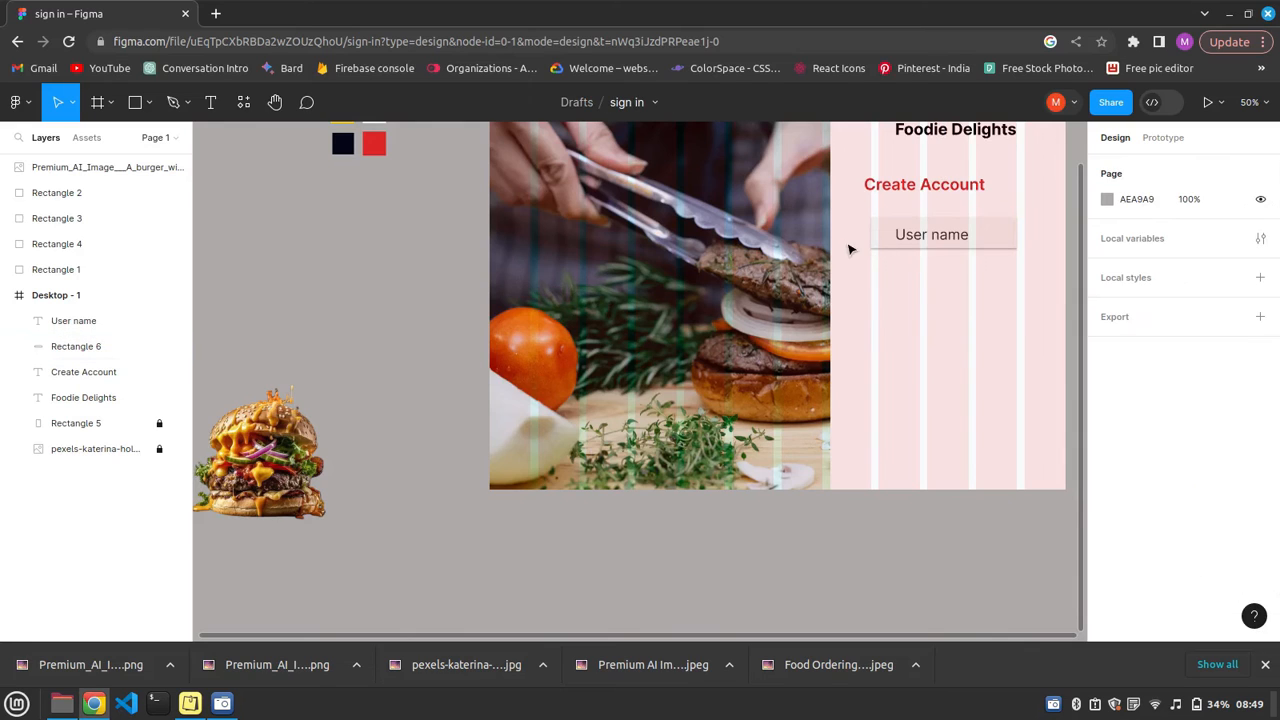
Copy the User name label with its rectangle and place the copy directly below, aligned with the original.
drag(848, 214, 1024, 250)
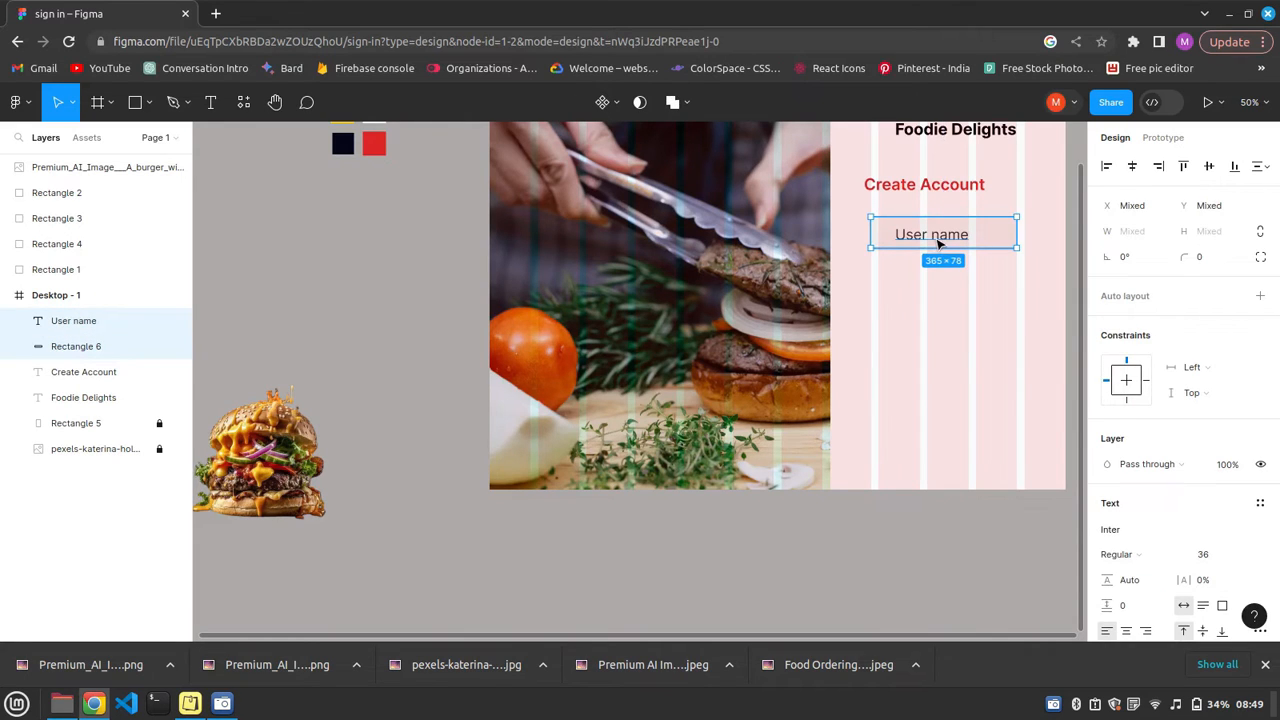
right_click(938, 243)
click(960, 193)
right_click(935, 242)
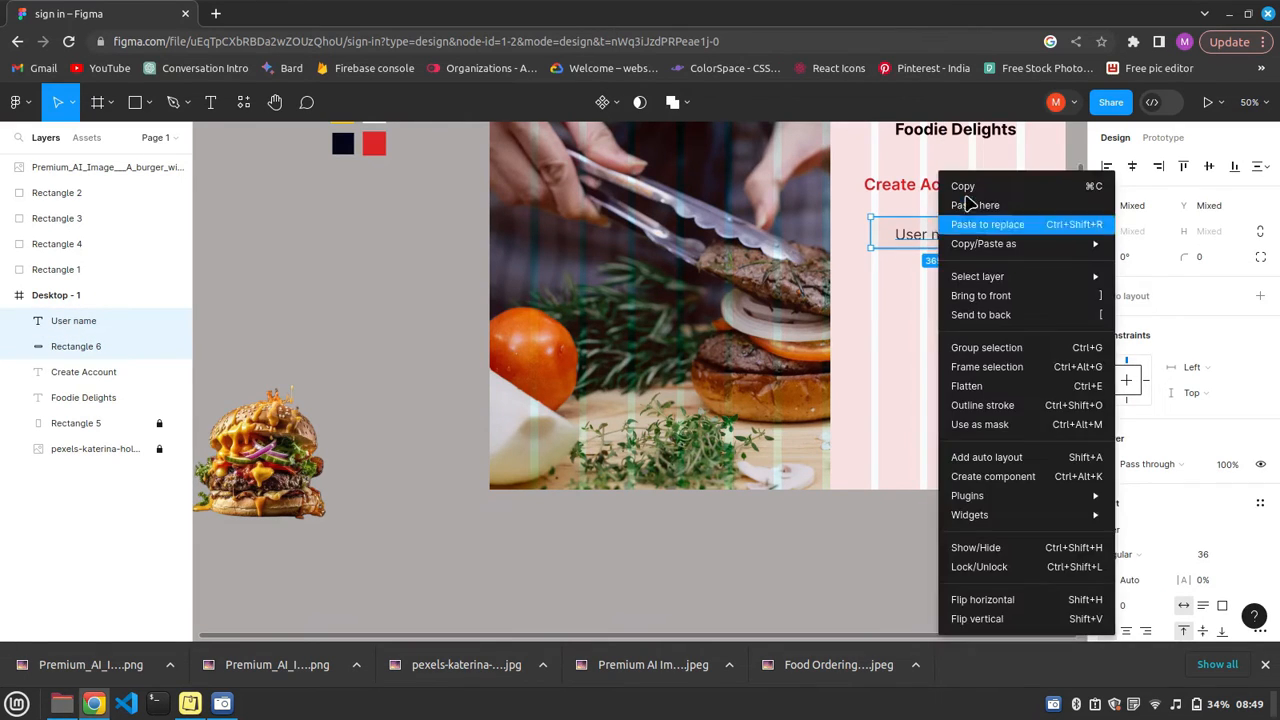
click(966, 205)
drag(960, 339, 883, 273)
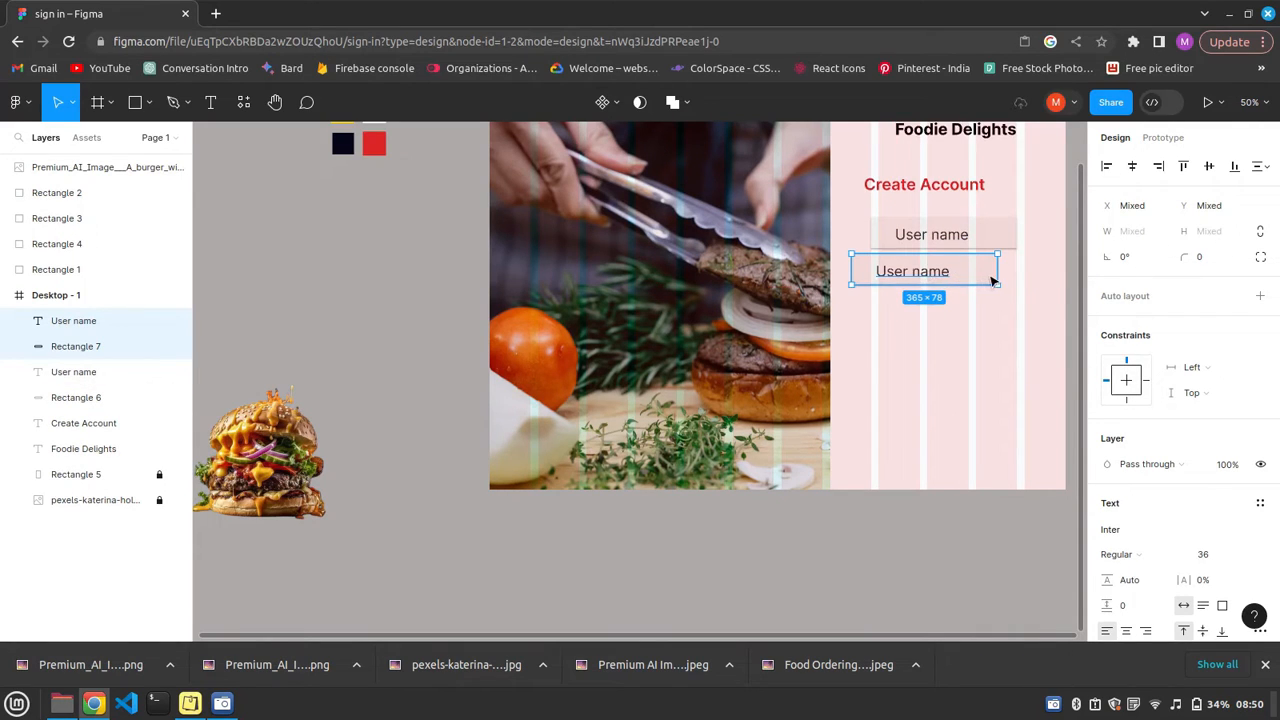
drag(994, 274, 968, 278)
Change the second field's label to "email" and centre it within its rectangle.
click(960, 274)
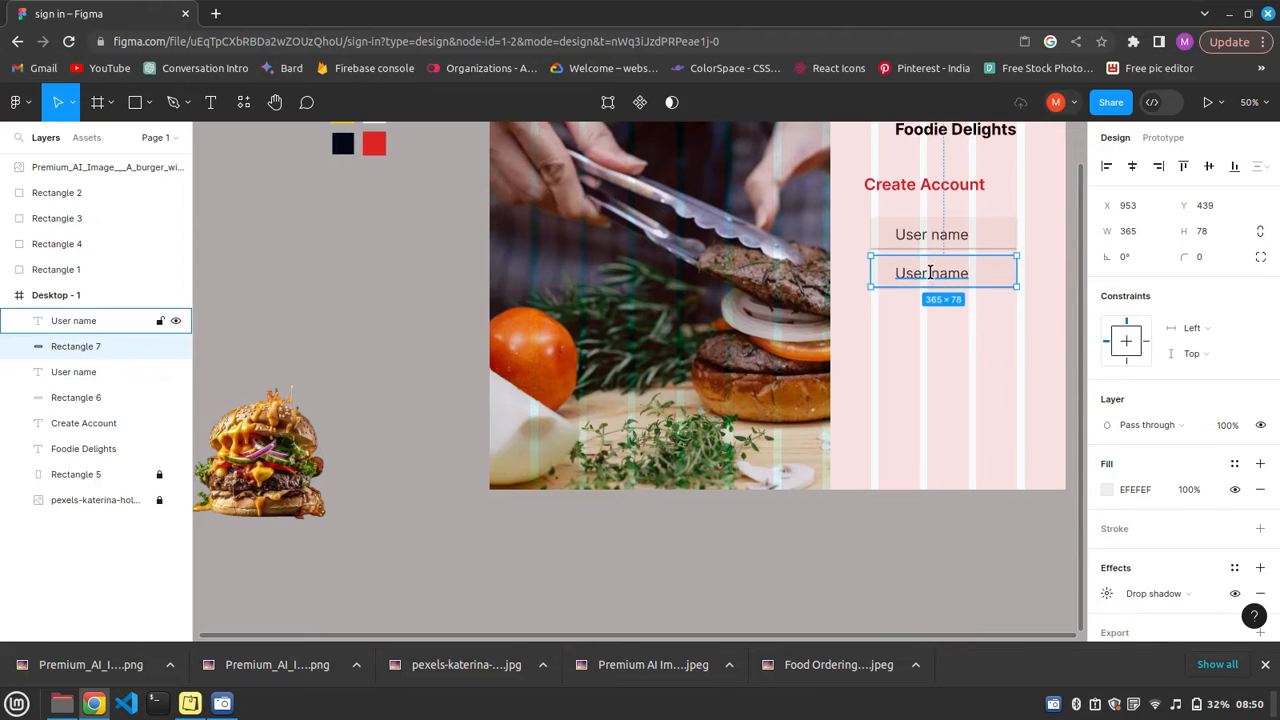
double_click(959, 273)
key(BackSpace)
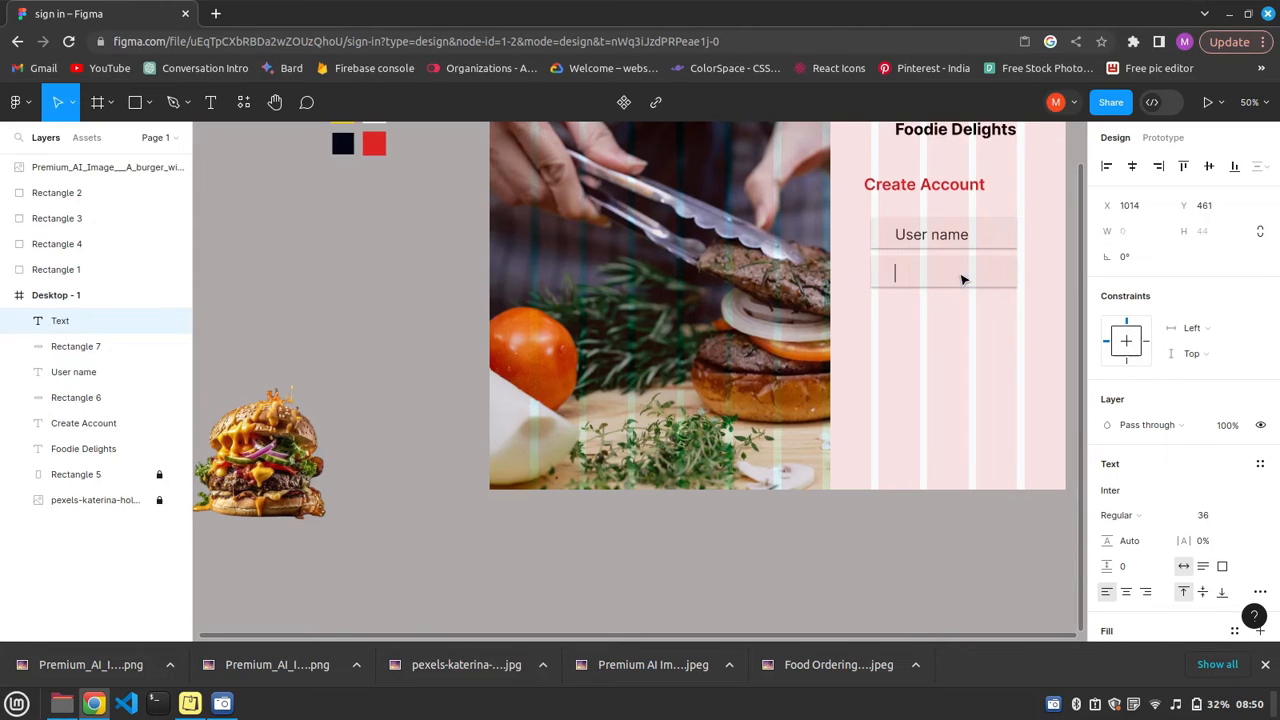
text(eMAIL)
key(BackSpace)
key(BackSpace)
key(BackSpace)
text(mail)
key(Escape)
drag(920, 273, 943, 270)
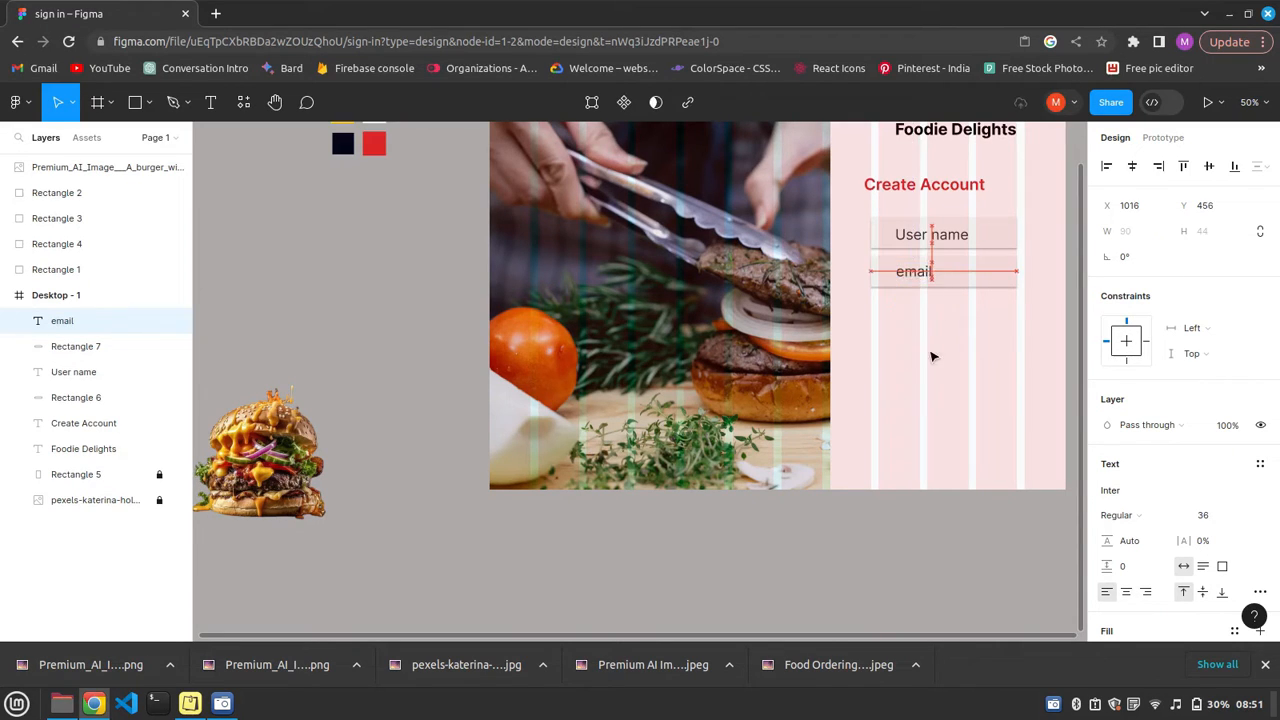
click(897, 401)
Duplicate the email field, place the copy below it, and change the copy's label to "Password".
shift+click(902, 282)
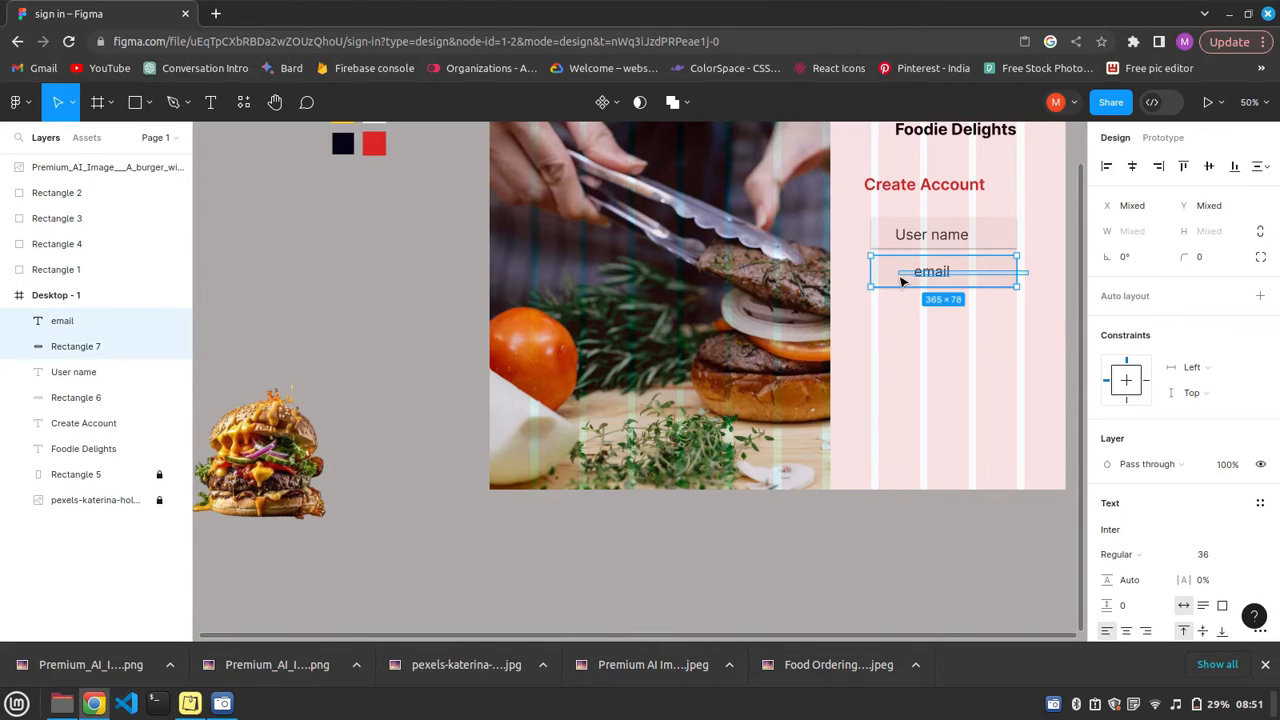
key(ctrl+v)
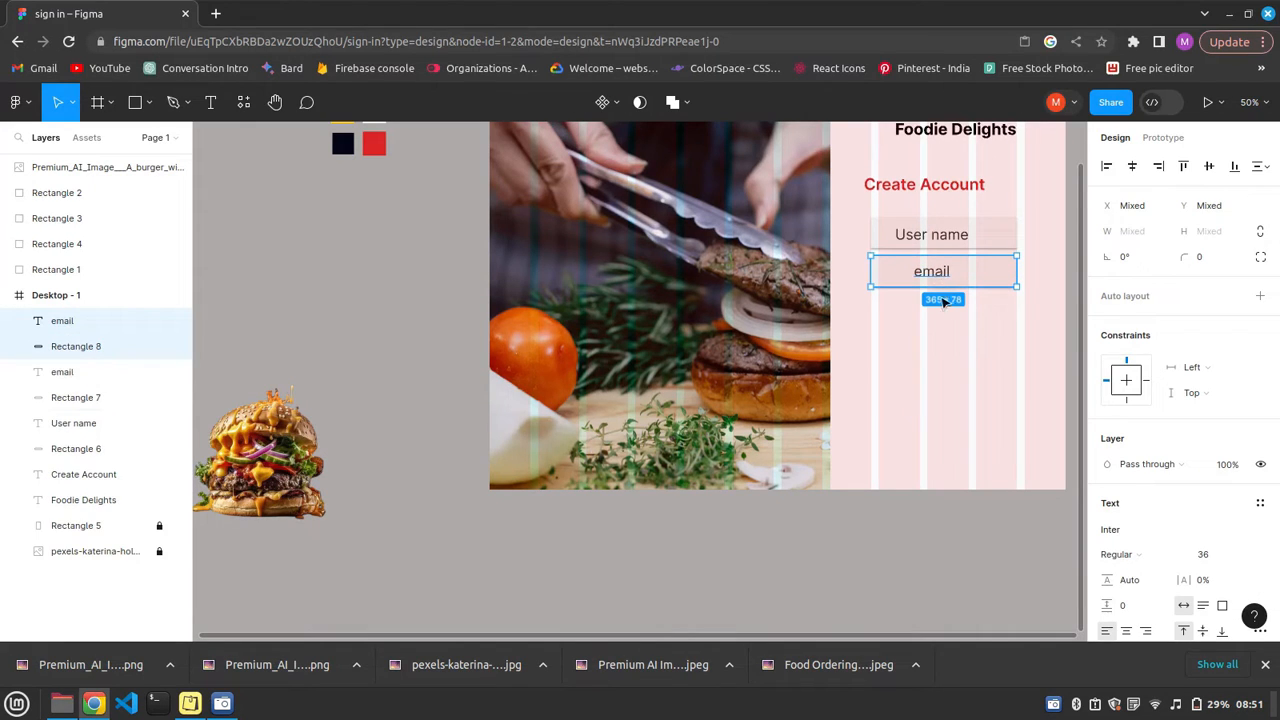
drag(938, 277, 937, 318)
double_click(937, 318)
key(BackSpace)
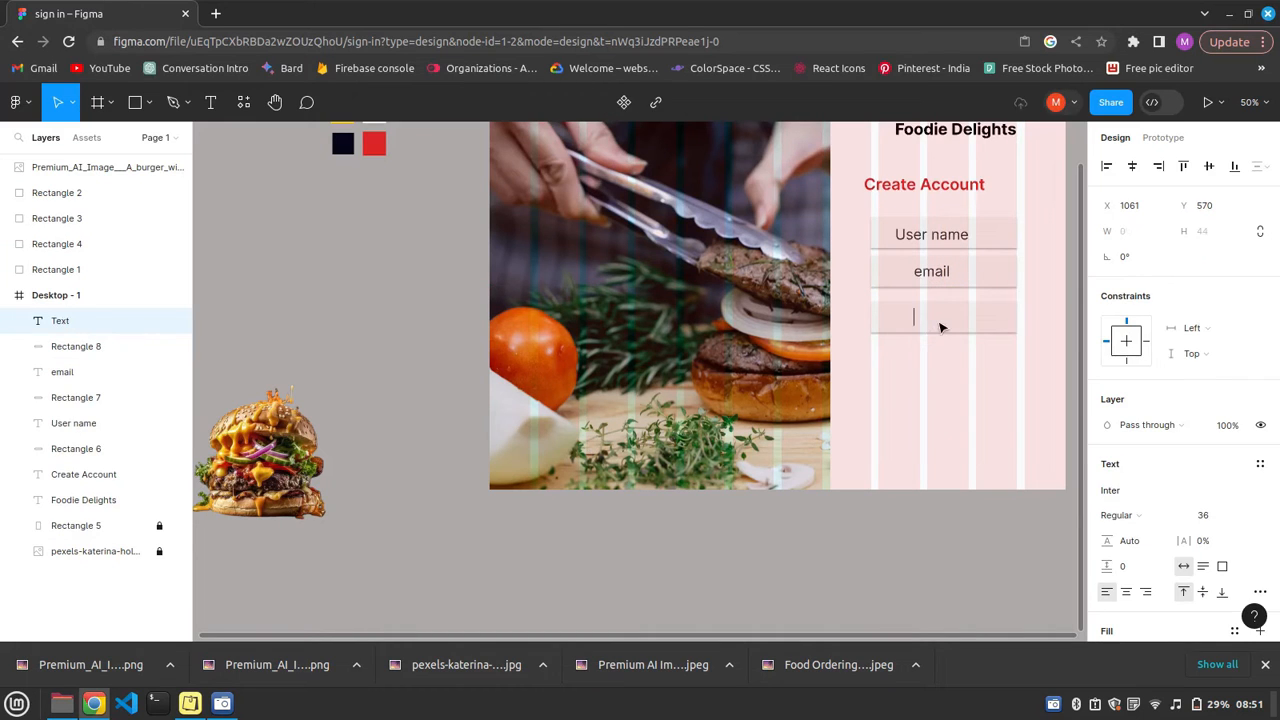
text(Password)
key(Escape)
Group each of the User name, email and Password labels with its own field rectangle.
drag(1024, 229, 917, 236)
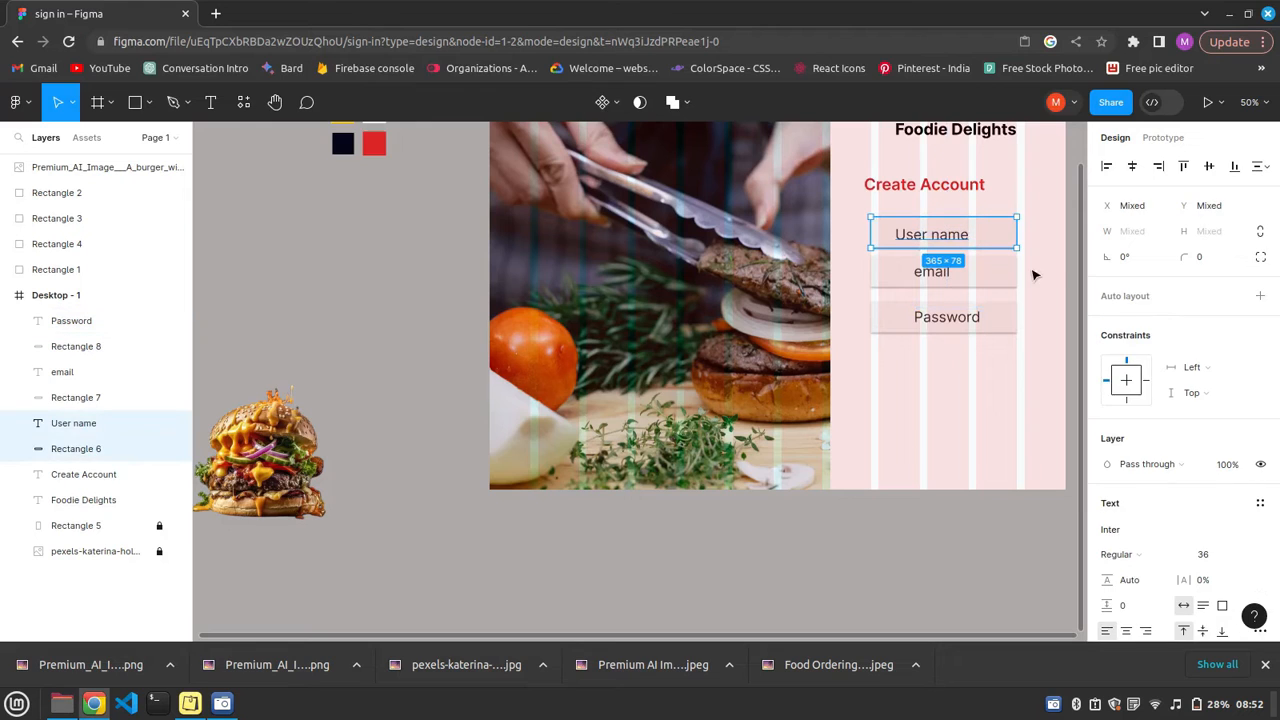
key(ctrl+g)
drag(1030, 268, 940, 270)
key(ctrl+g)
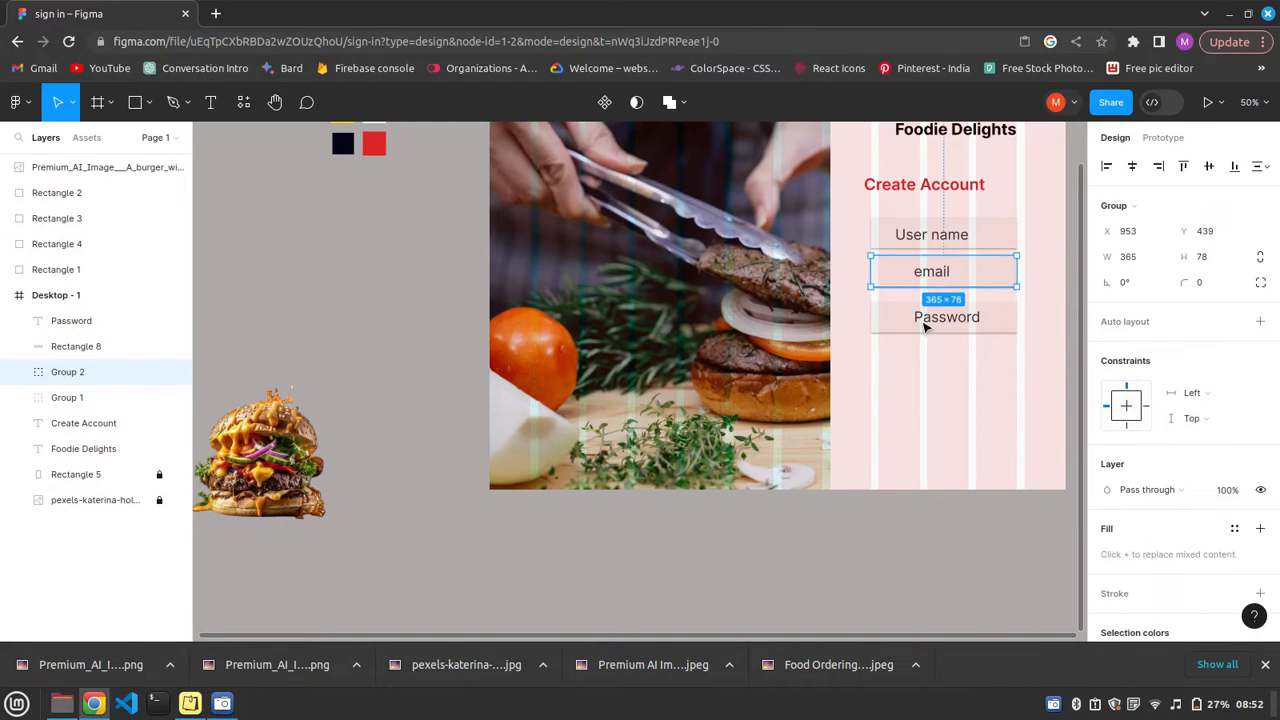
drag(1040, 318, 928, 328)
key(ctrl+g)
Distribute the vertical spacing evenly between the three field groups.
drag(1040, 232, 942, 334)
click(1259, 169)
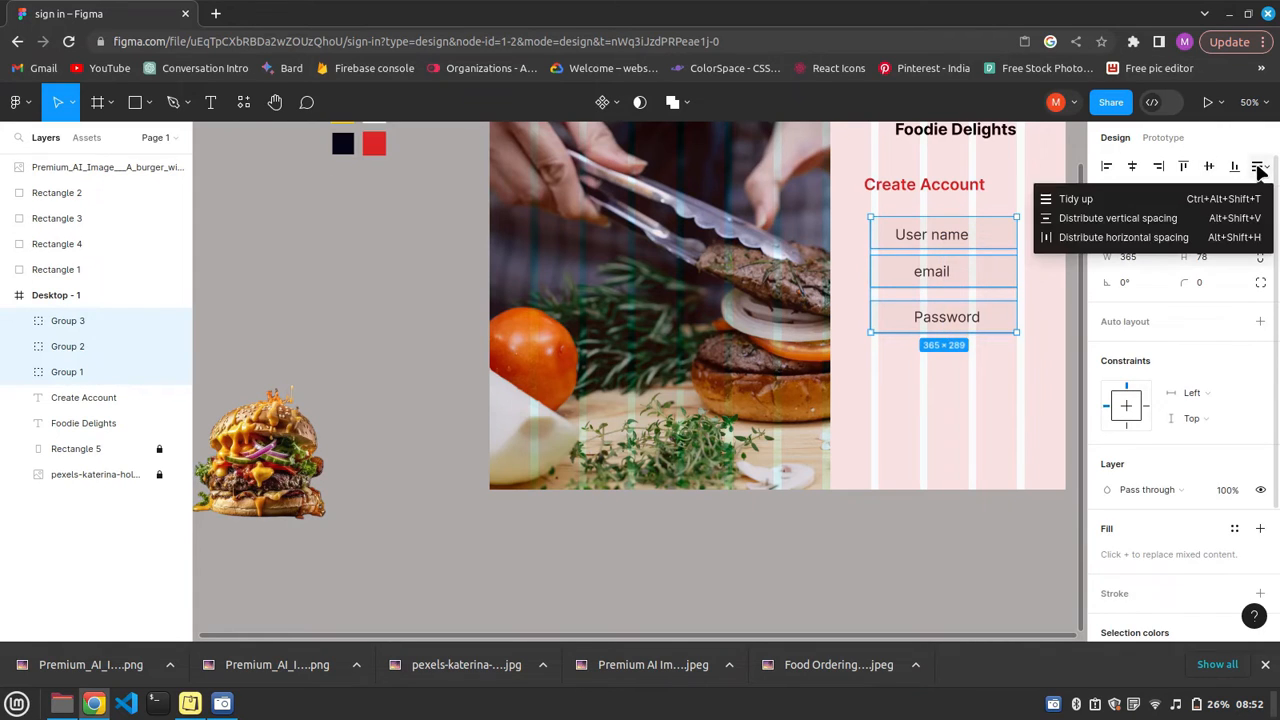
click(1215, 218)
click(897, 395)
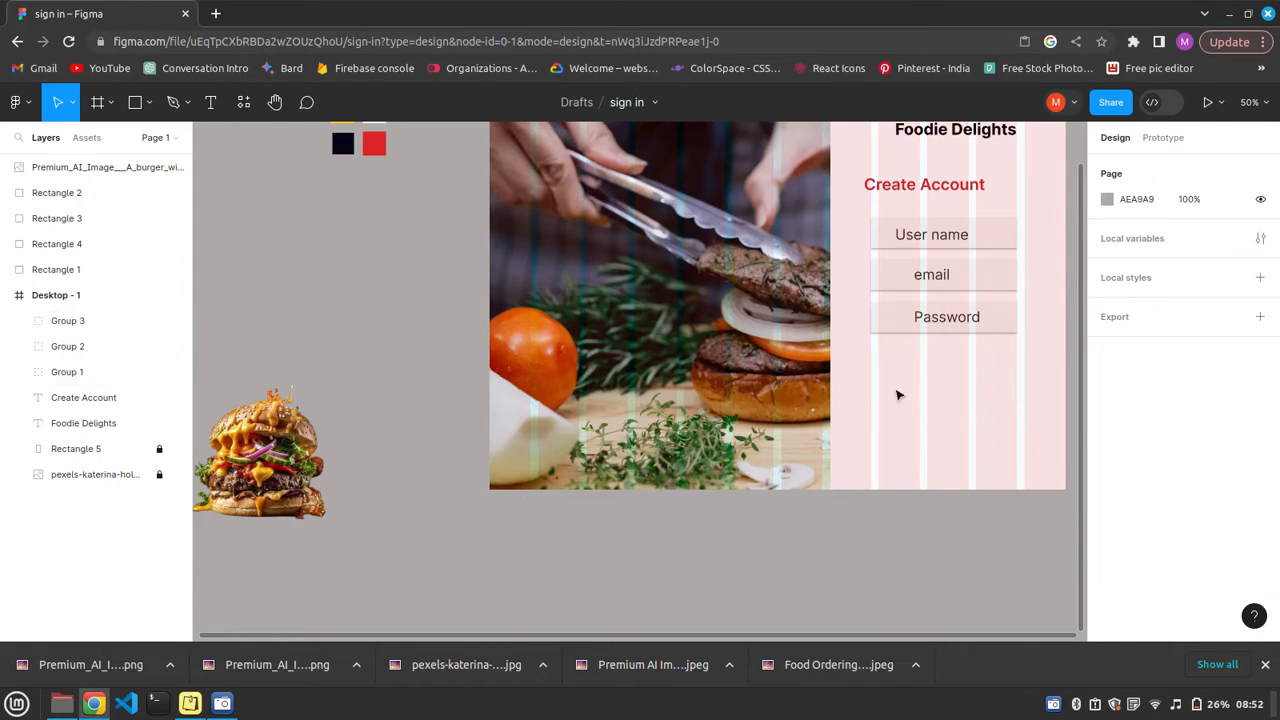
Add the text "Already have an account login" below the Password field.
click(208, 104)
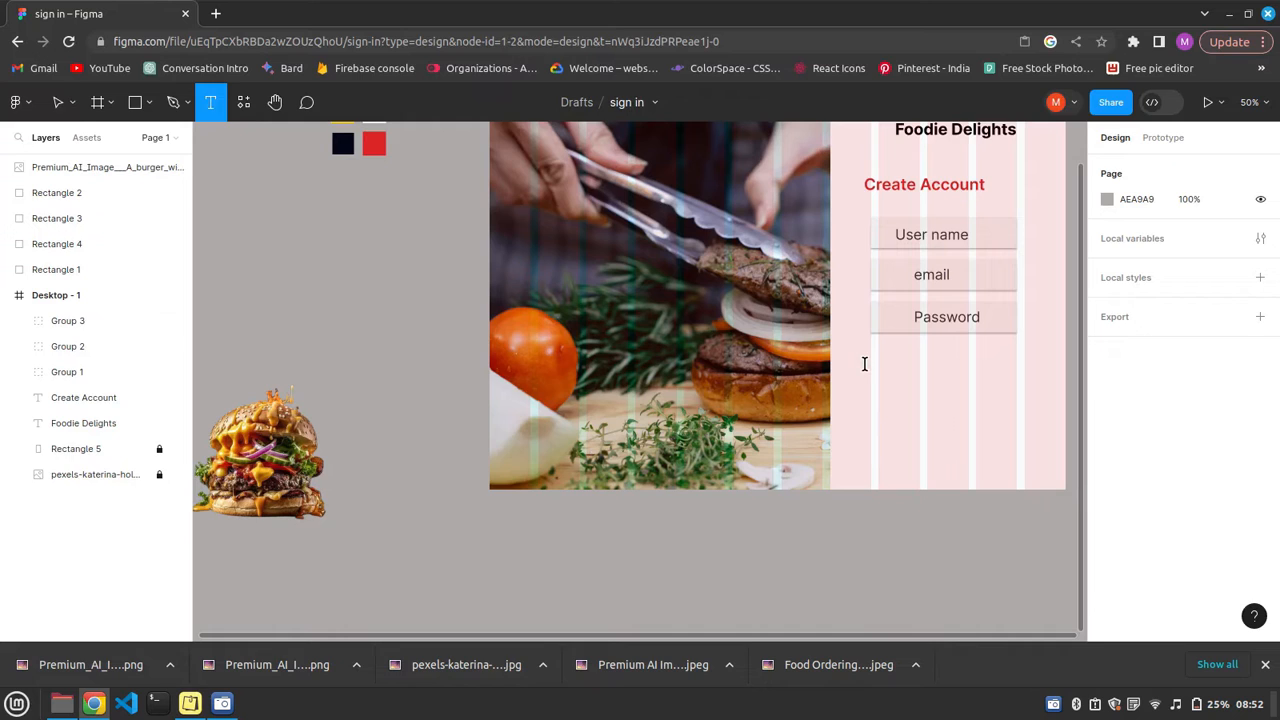
click(864, 364)
text(Alr)
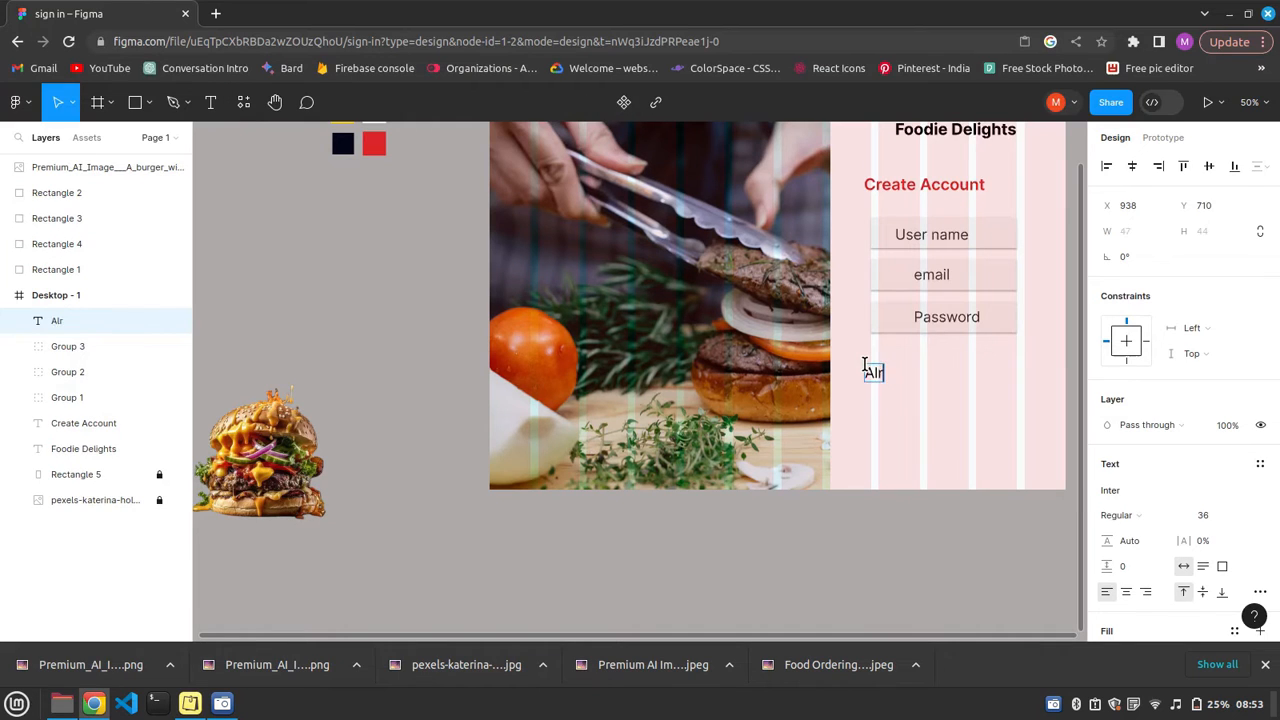
text(eady have an)
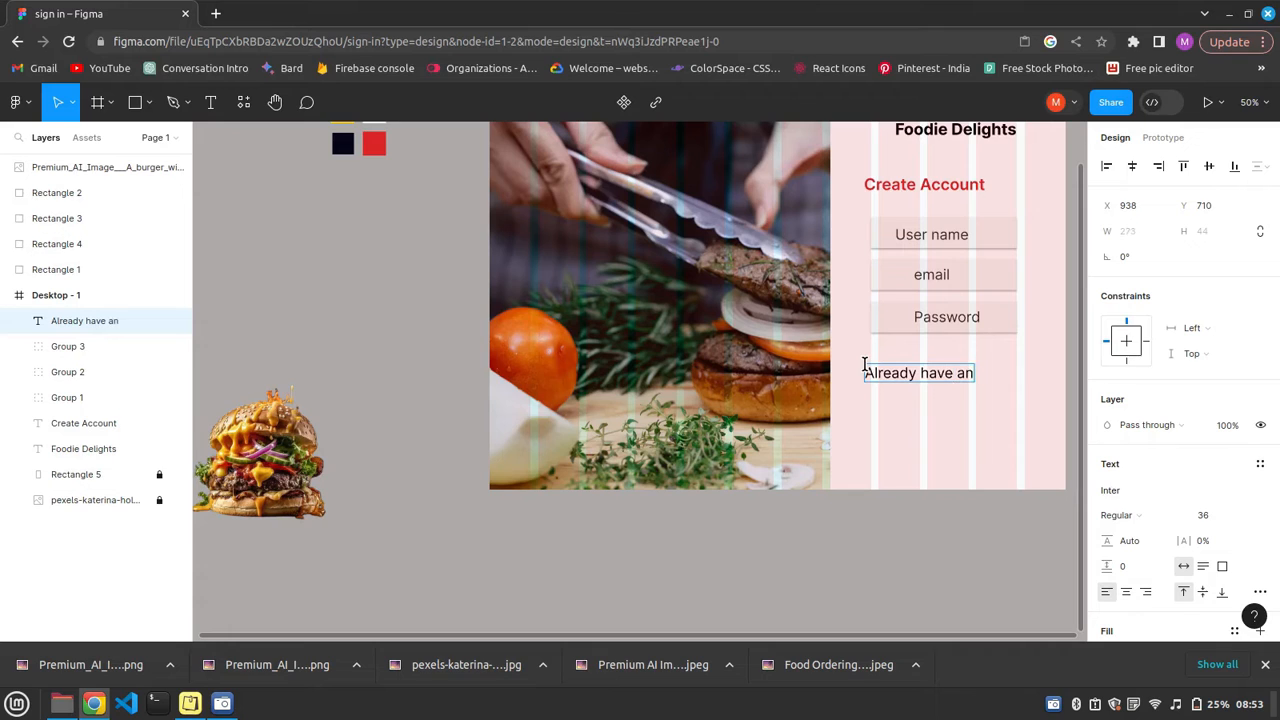
text( account  login)
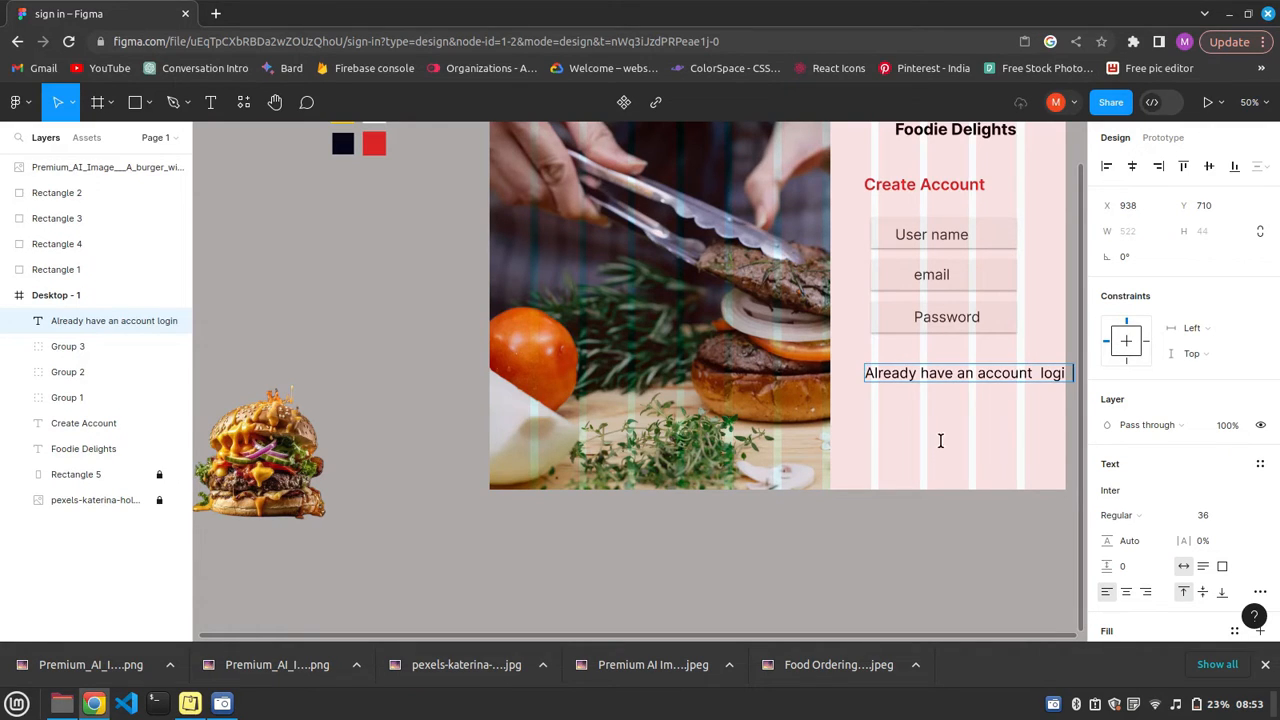
key(Escape)
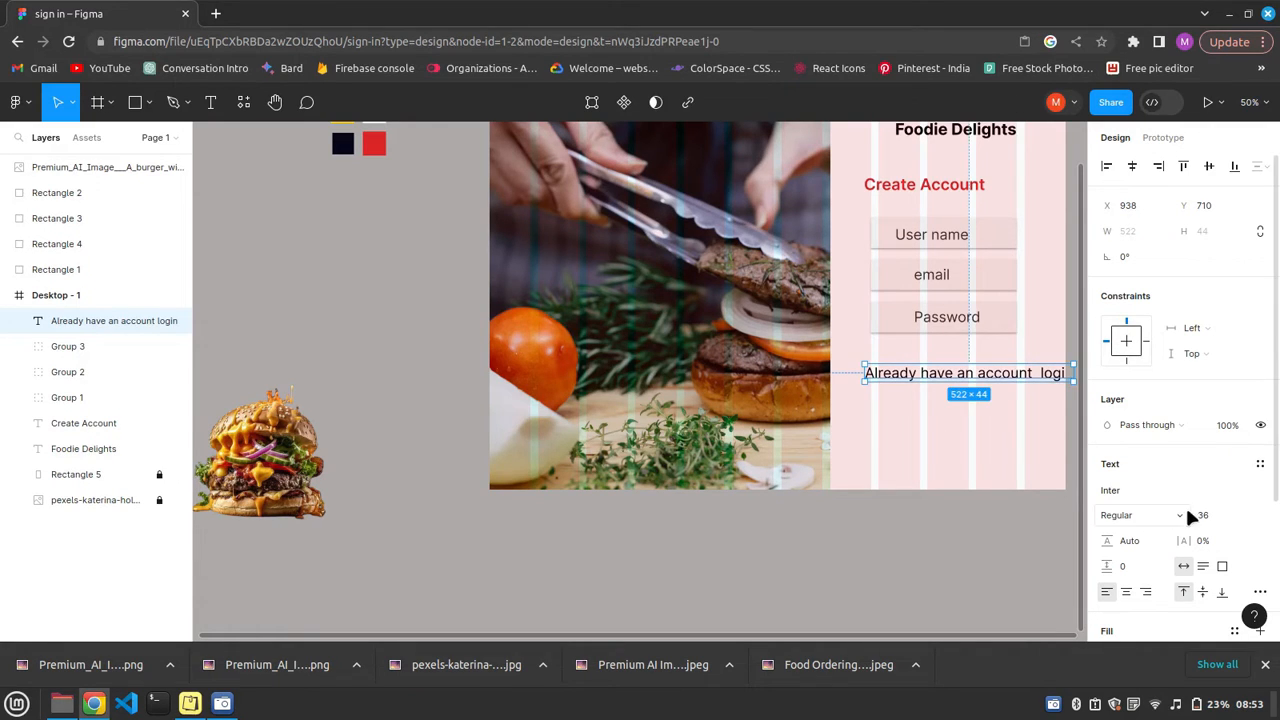
Set the login prompt text to Medium weight and size 24, with a fill opacity of 90%.
click(1180, 514)
click(1170, 537)
click(1246, 516)
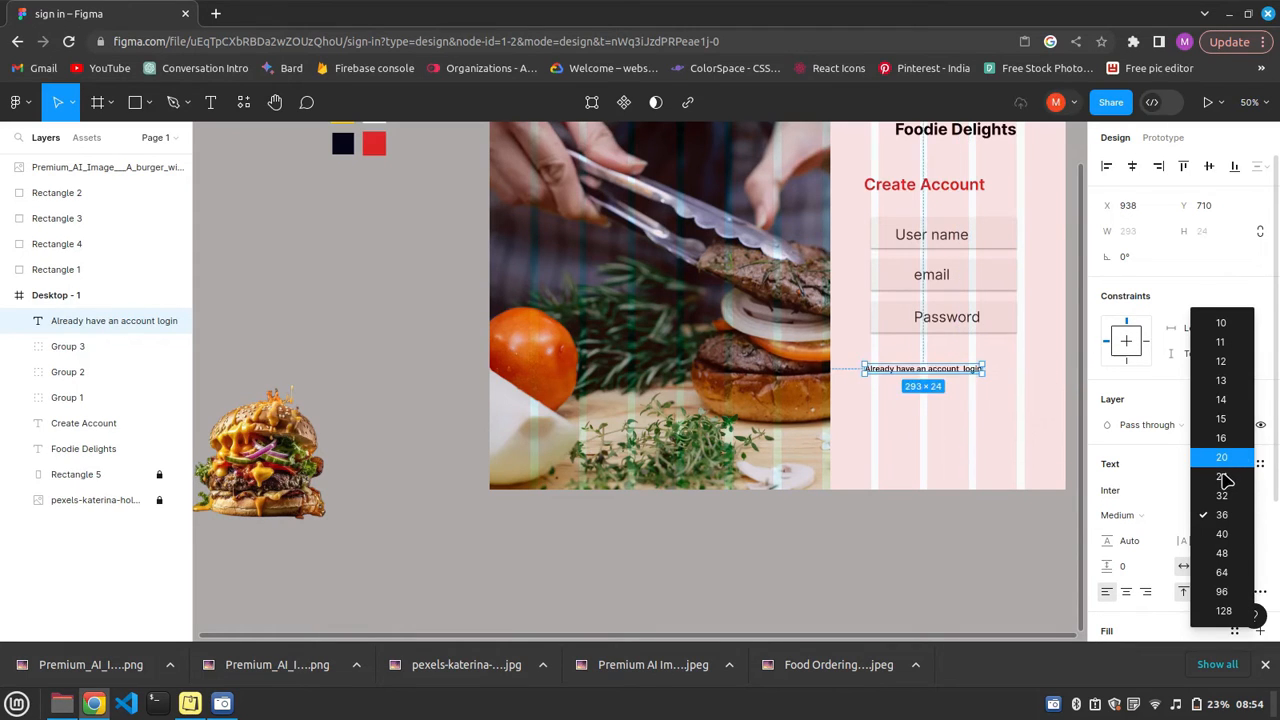
click(1221, 476)
scroll(1129, 575, down, 2)
click(1188, 464)
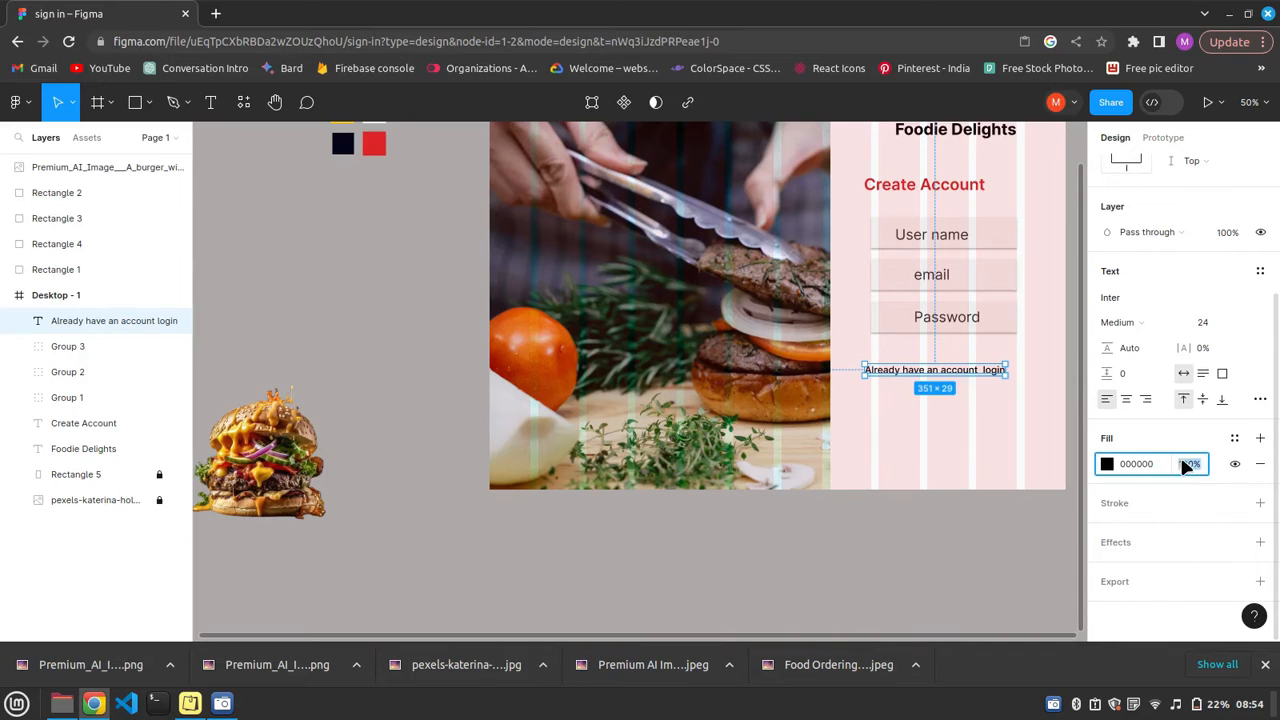
text(90)
key(Return)
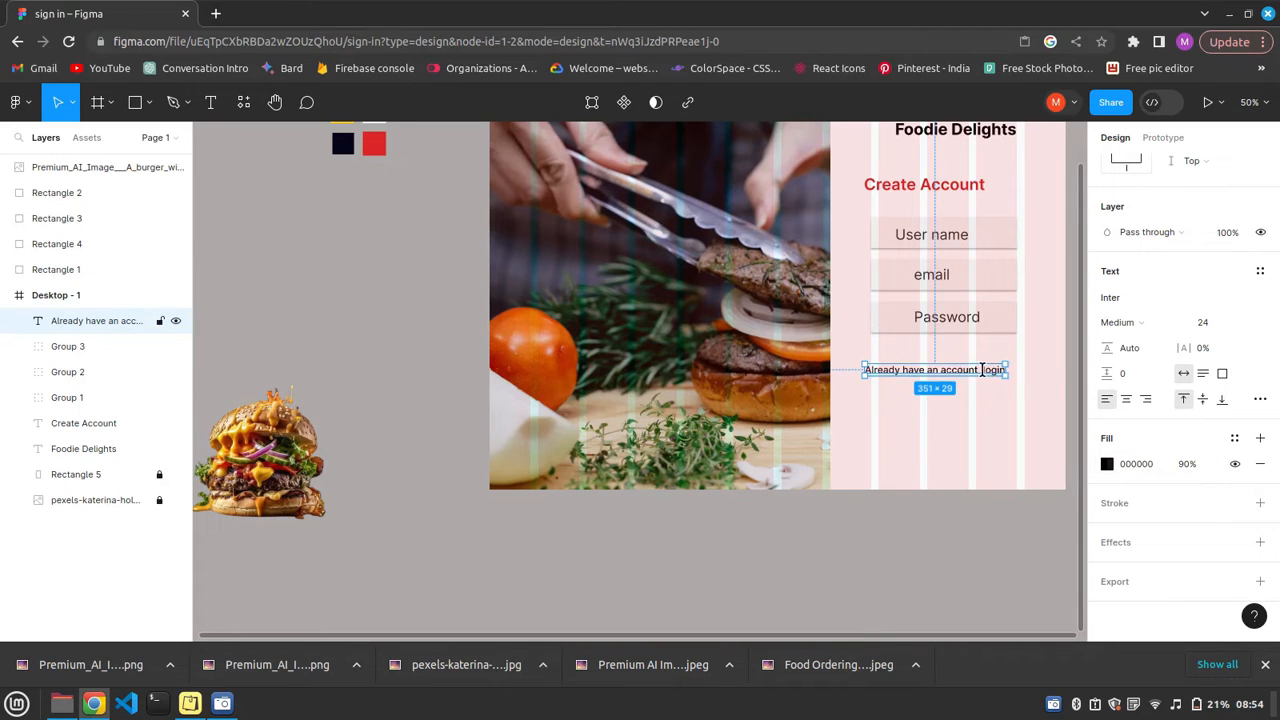
Colour the word "login" red (DC2626) and move the prompt line slightly down, centred under the form fields.
key(Return)
click(1107, 465)
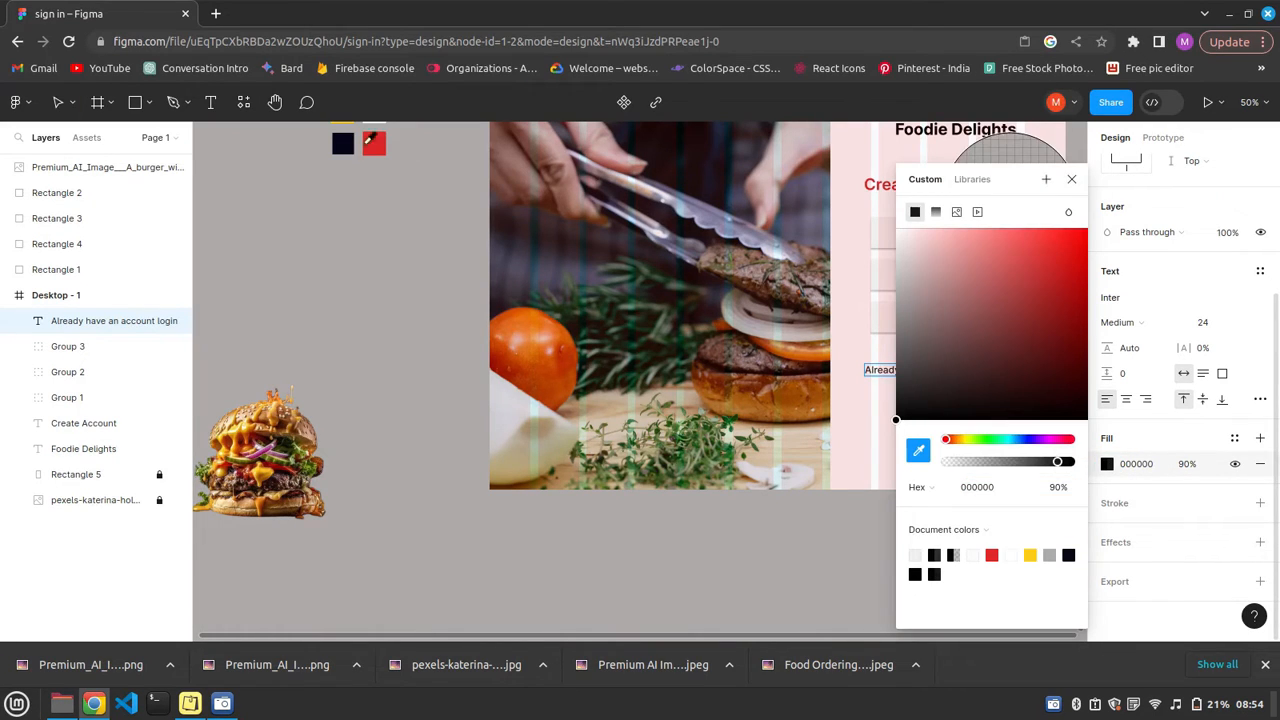
click(1072, 180)
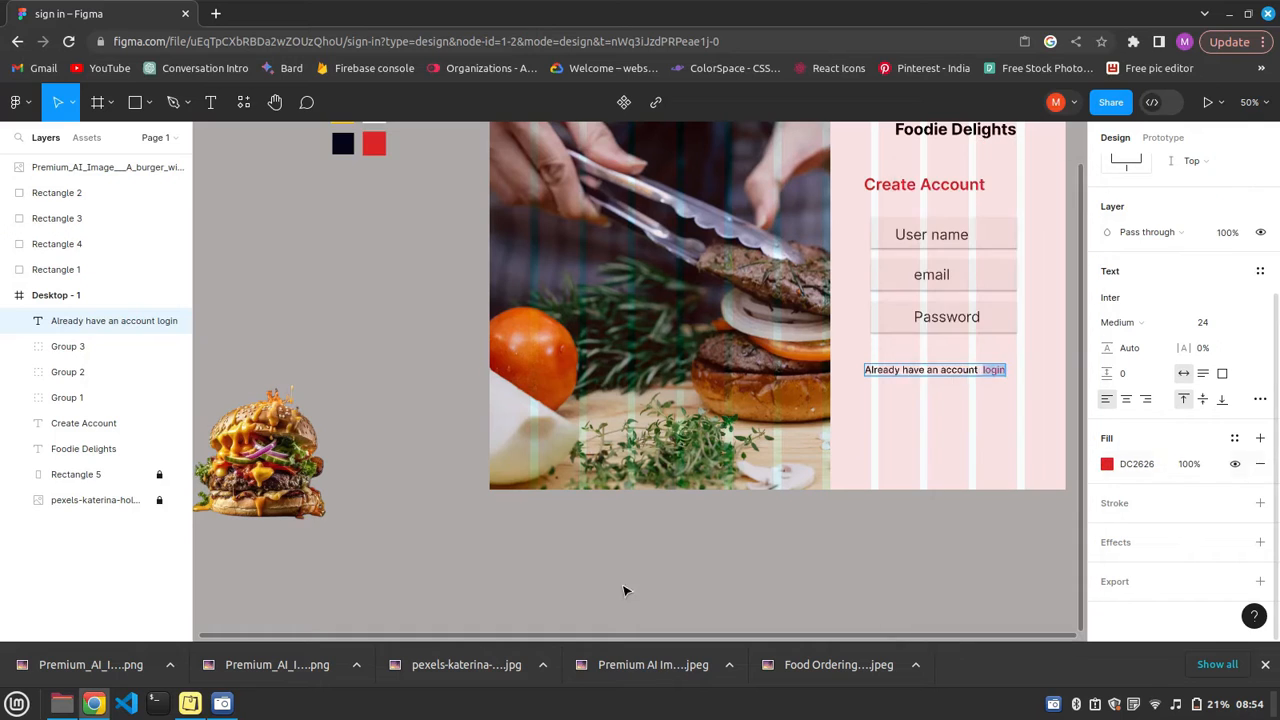
click(980, 435)
mouse_move(950, 388)
mouse_down()
mouse_move(957, 436)
mouse_move(963, 398)
mouse_move(942, 401)
mouse_up()
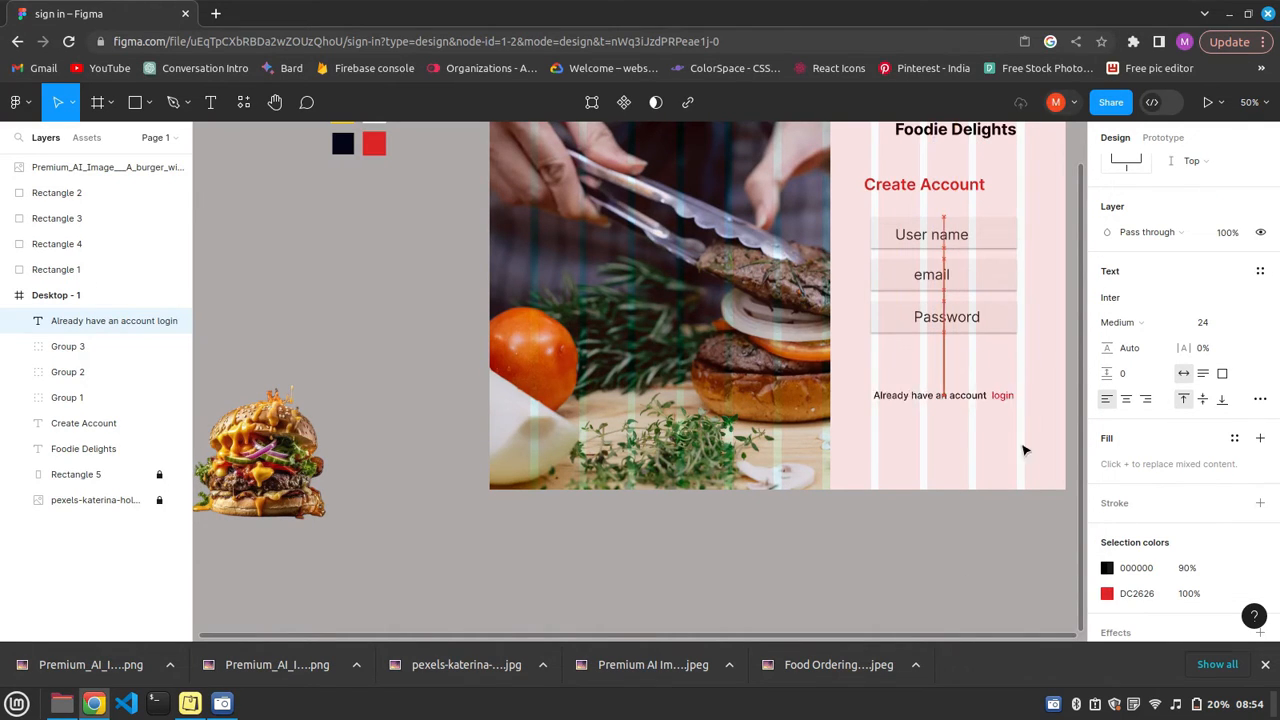
click(1036, 320)
Duplicate the Password field group directly below the original and change the copy's label to "Create Account".
click(921, 323)
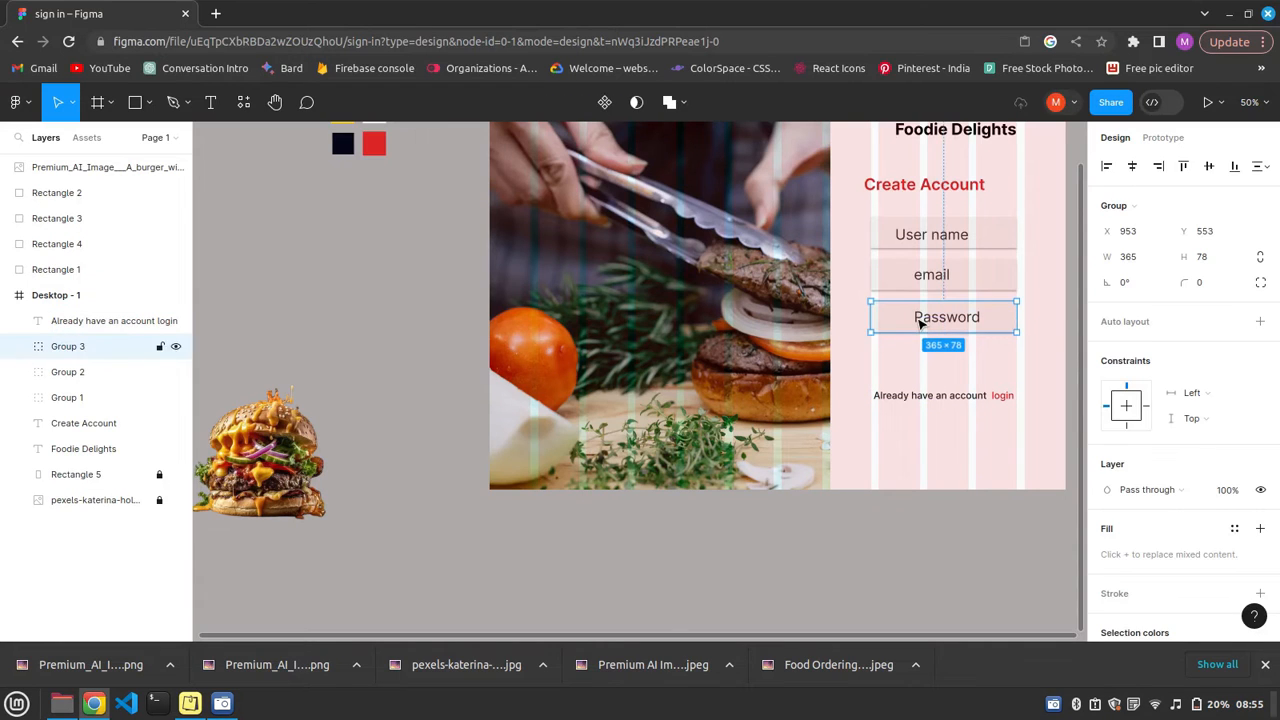
key(ctrl+v)
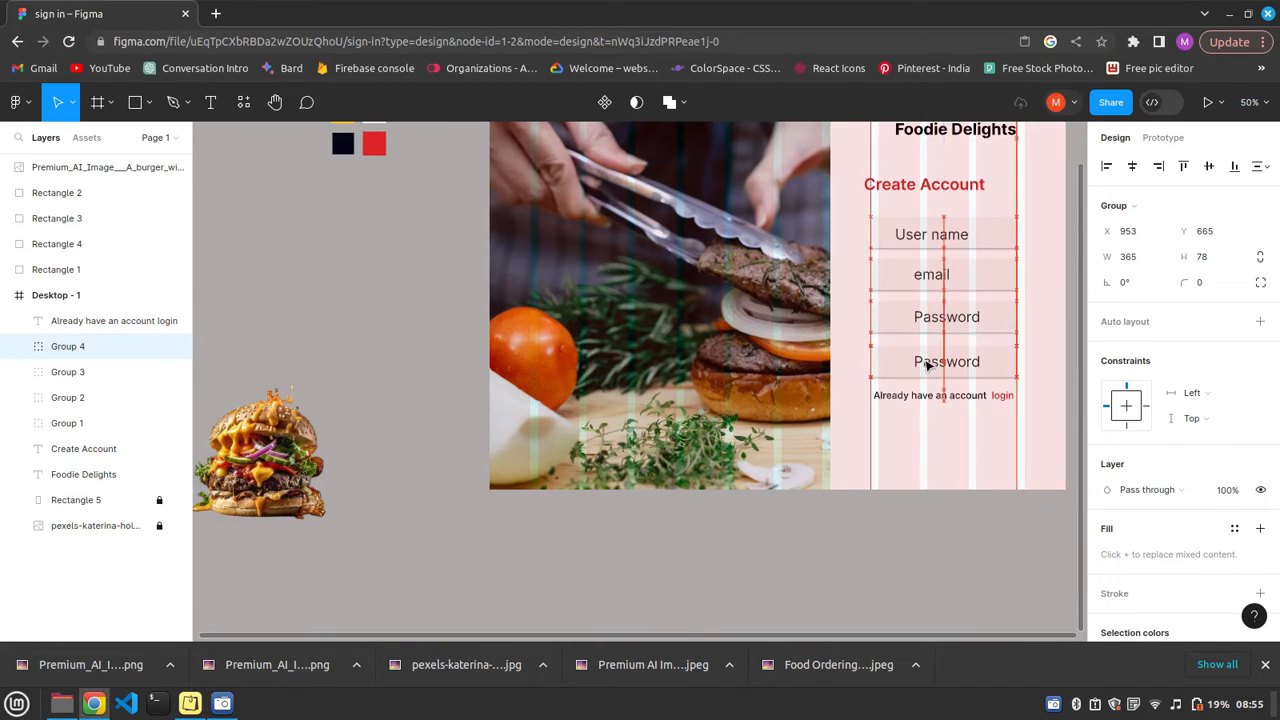
double_click(935, 362)
double_click(935, 362)
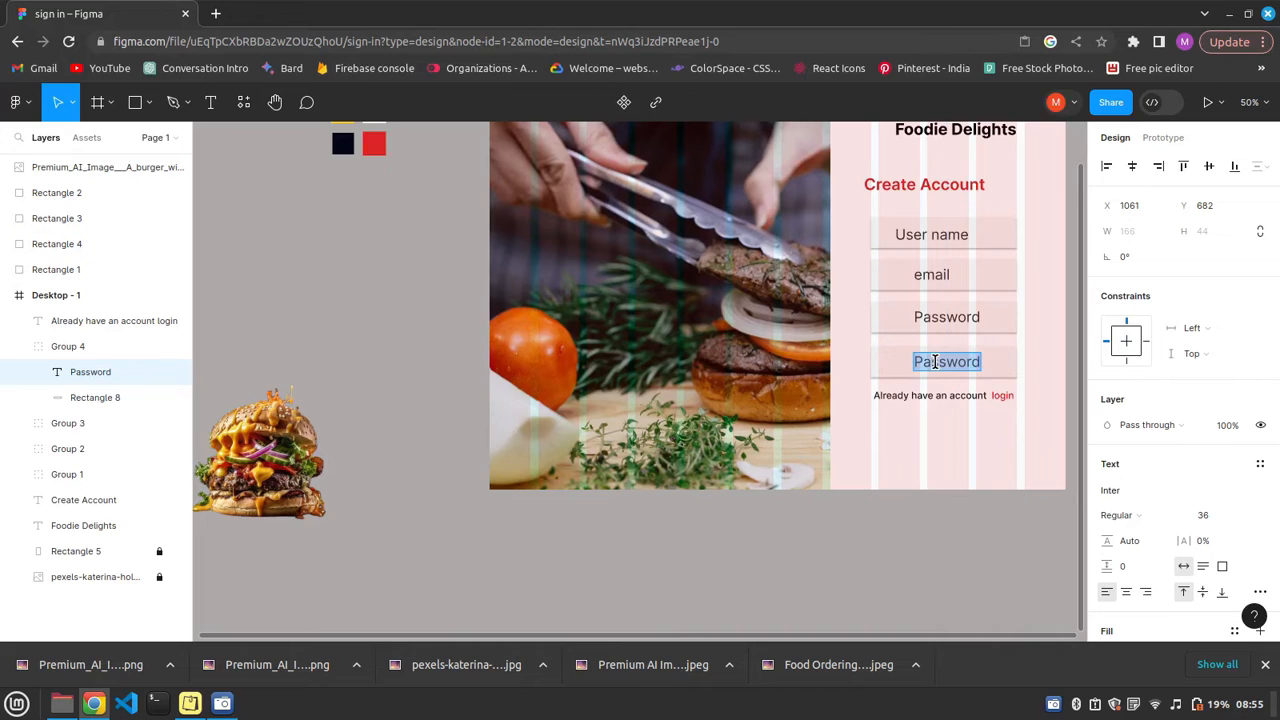
key(BackSpace)
text(Crea)
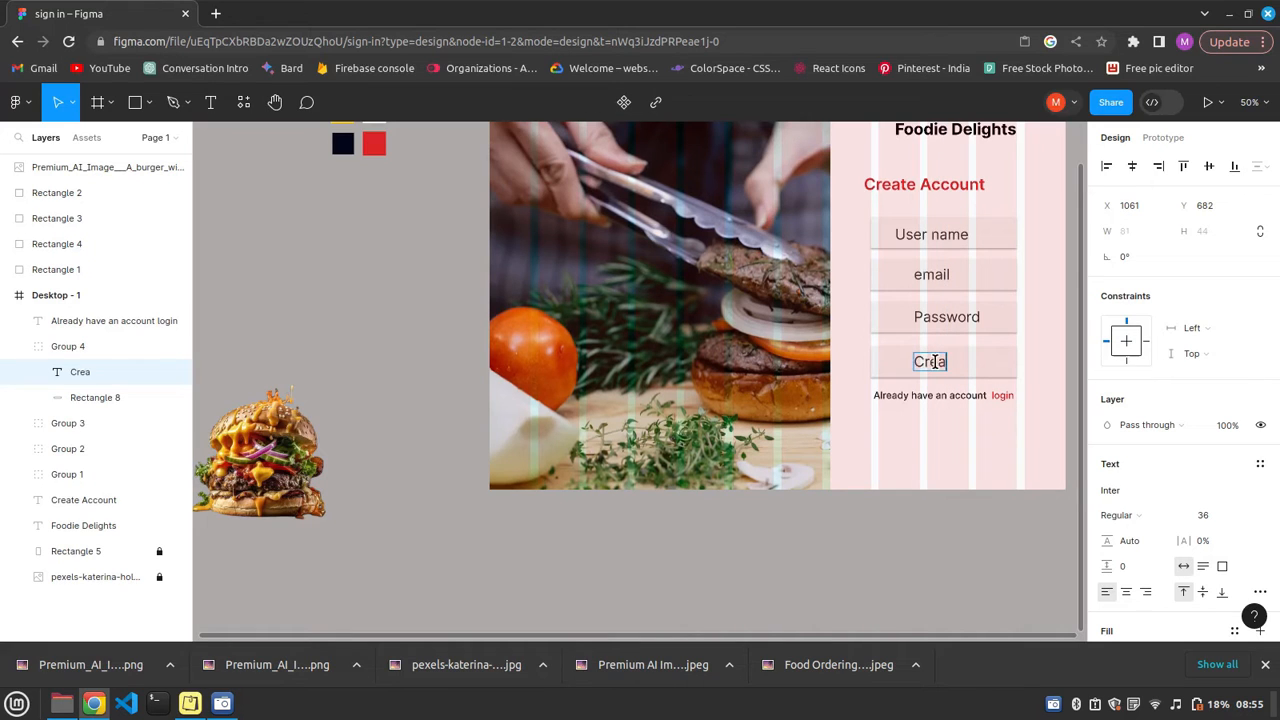
text(te Account)
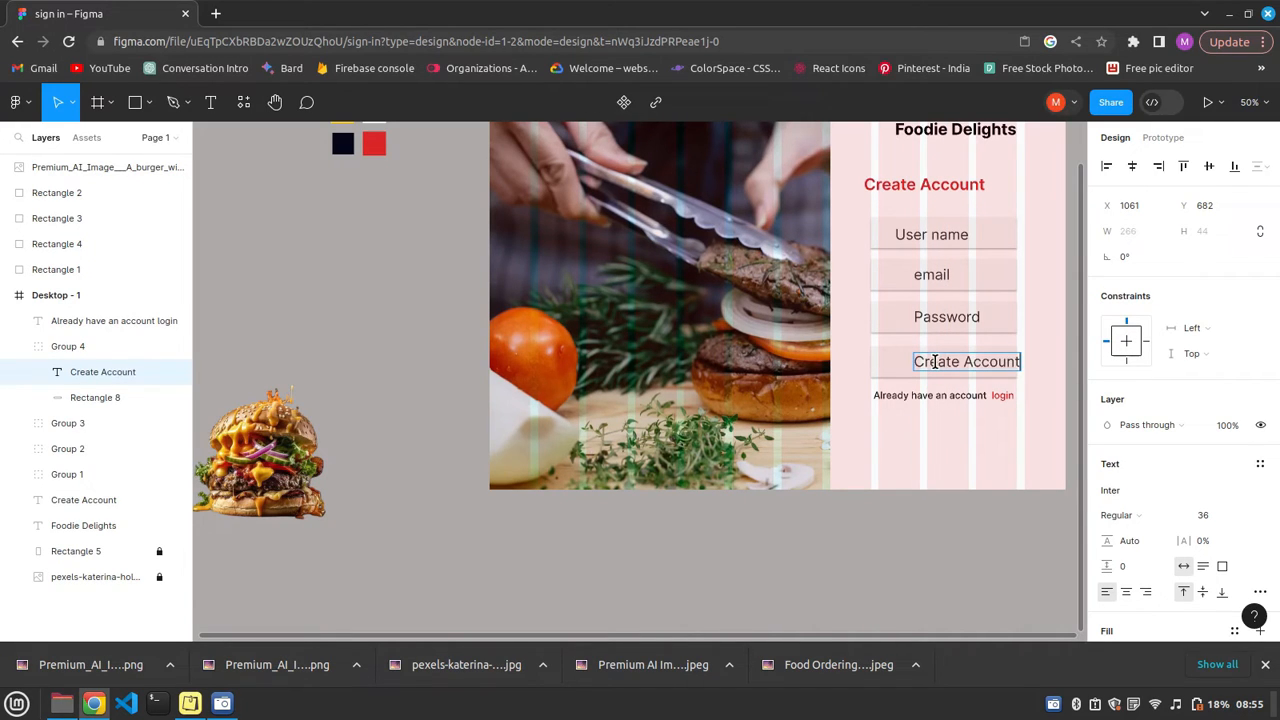
key(Escape)
Set the copied field's "Create Account" label to Medium weight and size 24.
click(1176, 515)
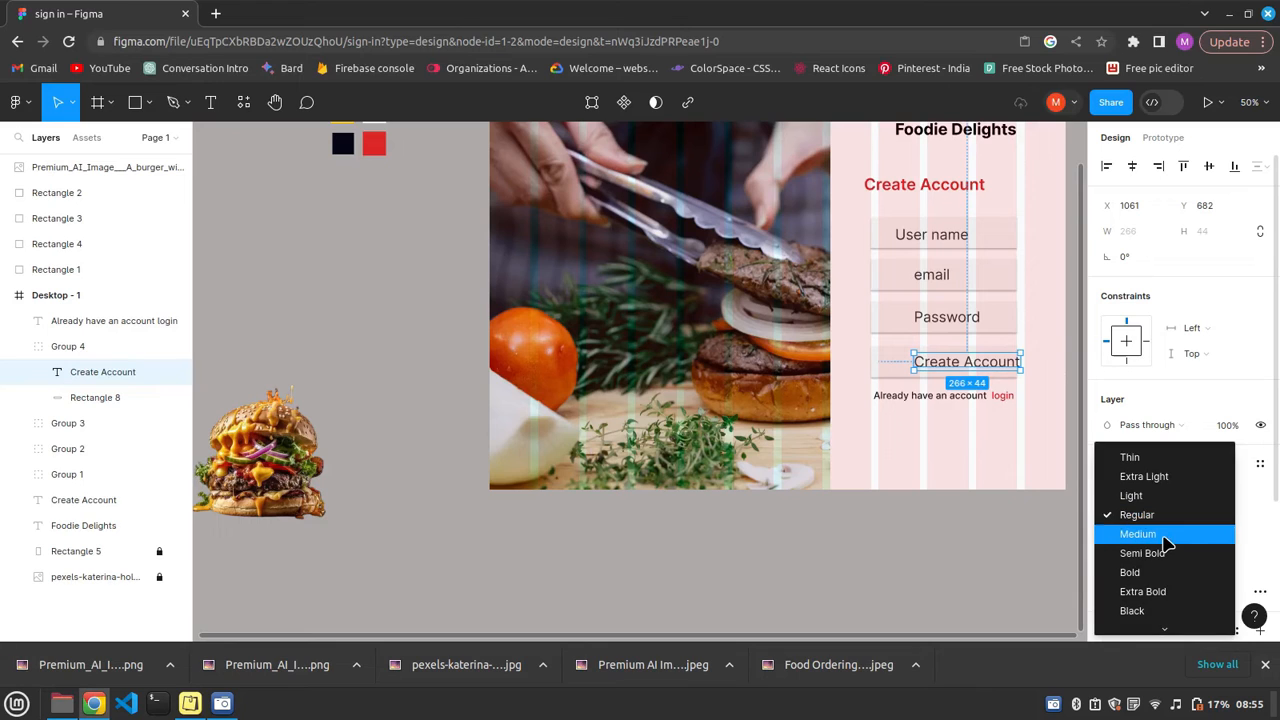
click(1164, 539)
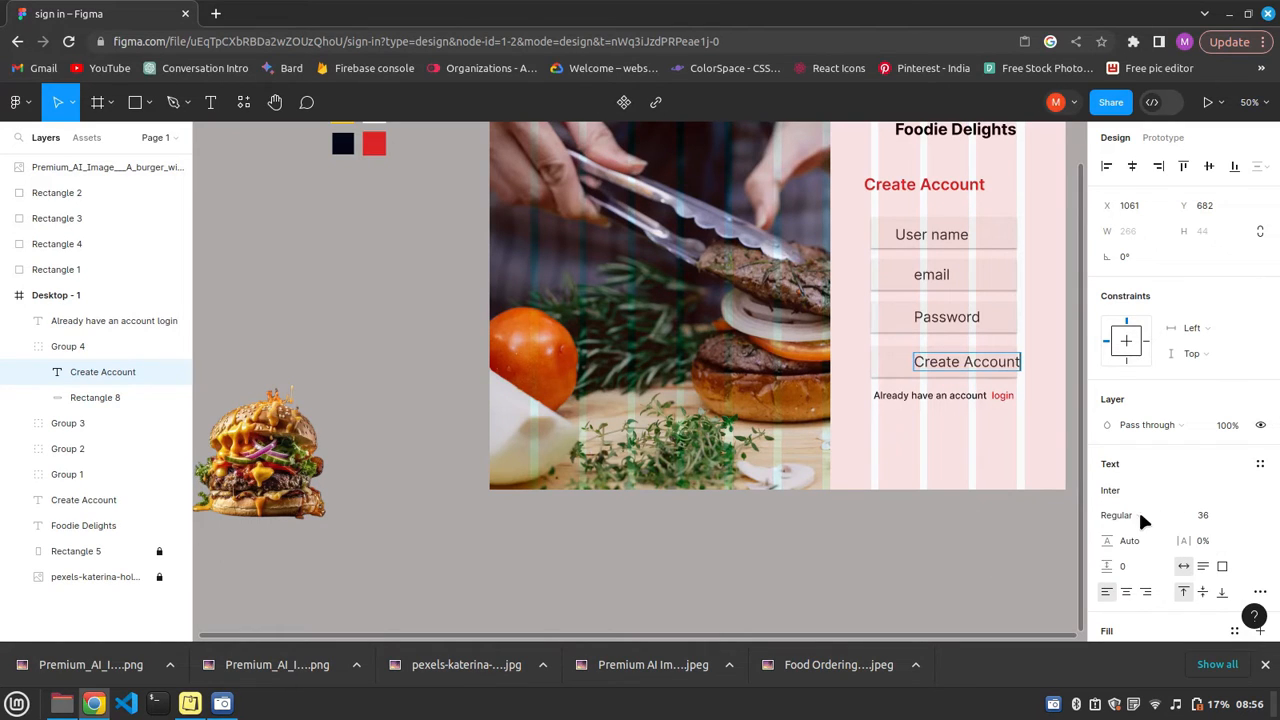
scroll(1140, 515, down, 2)
click(1140, 322)
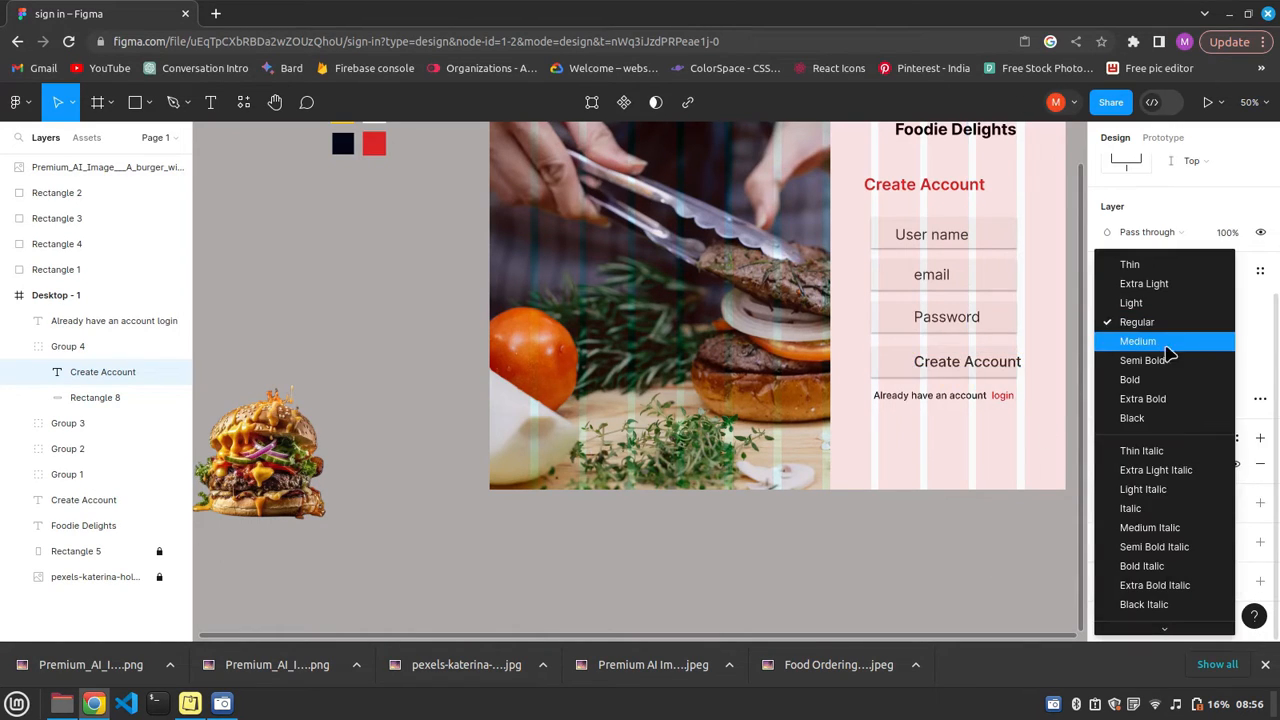
click(1160, 342)
click(1240, 322)
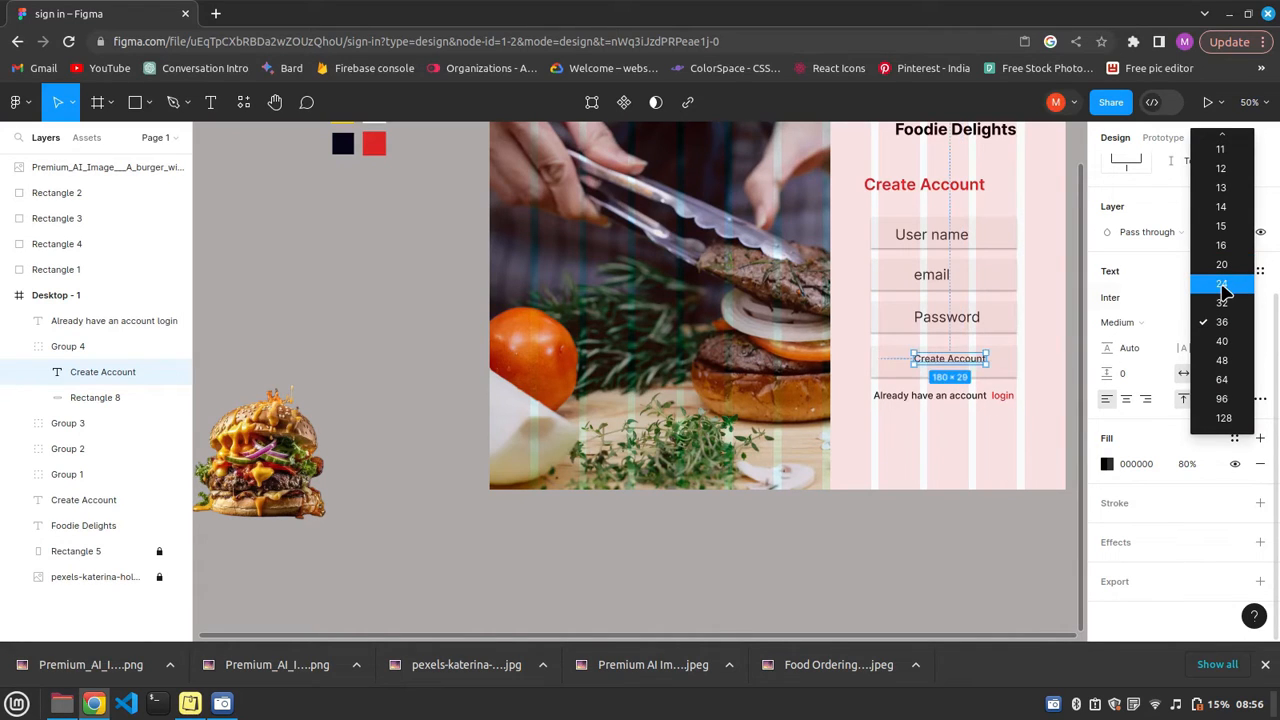
click(1222, 284)
Fill the rectangle behind the lower "Create Account" label with red E70808 at 97% opacity.
click(1107, 464)
click(871, 371)
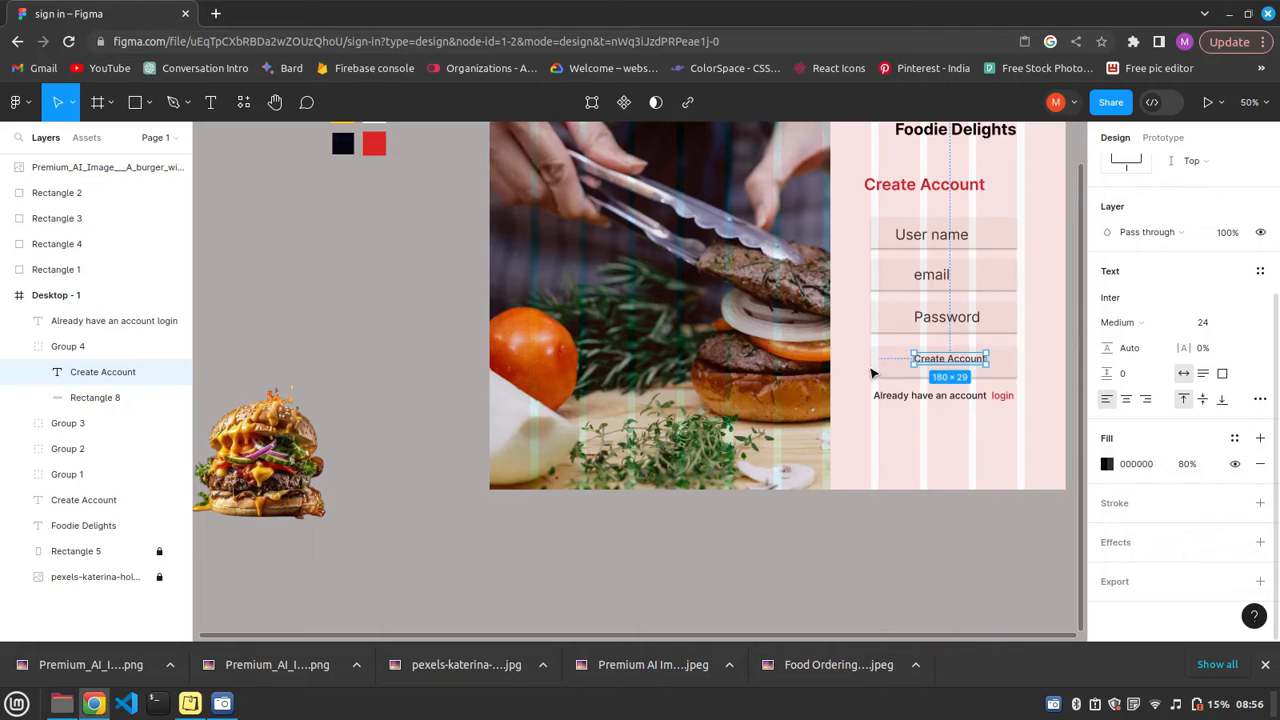
click(871, 371)
click(1107, 438)
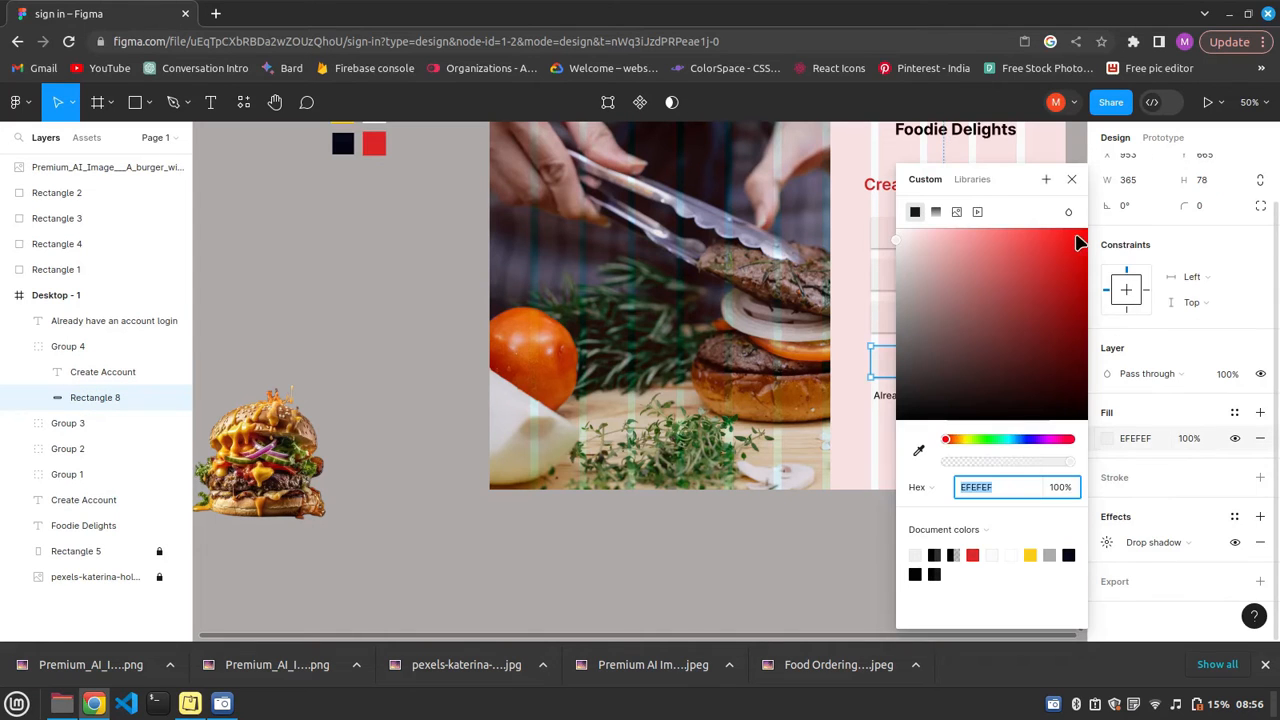
click(1076, 233)
click(1071, 180)
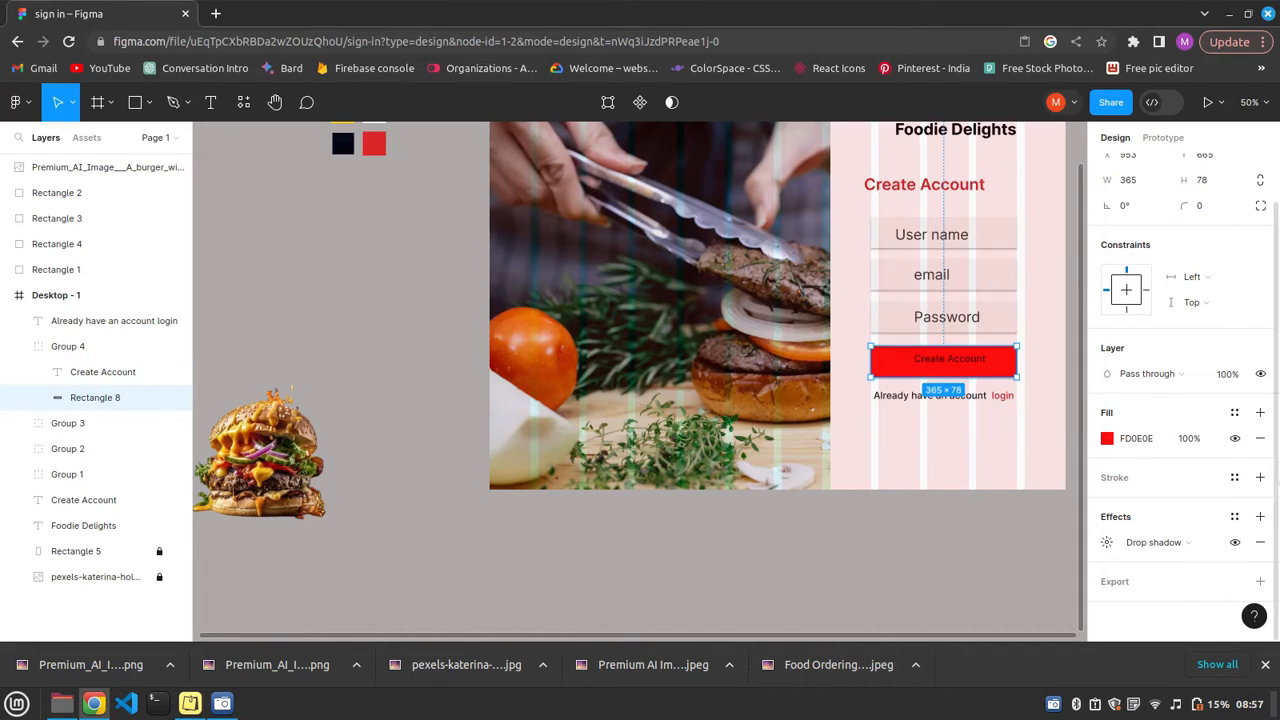
click(1188, 440)
click(1106, 440)
click(1067, 461)
click(1081, 246)
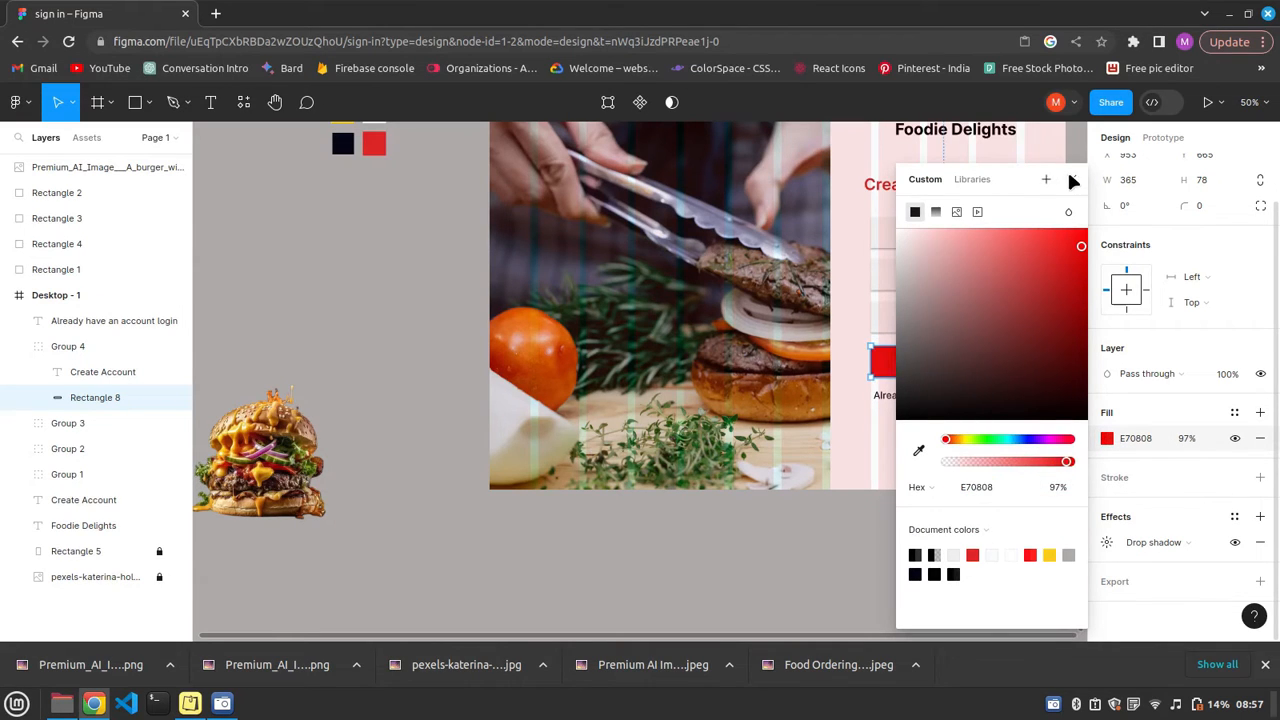
key(Escape)
Round the red button rectangle's corners with a radius of 15.
click(1204, 208)
text(15)
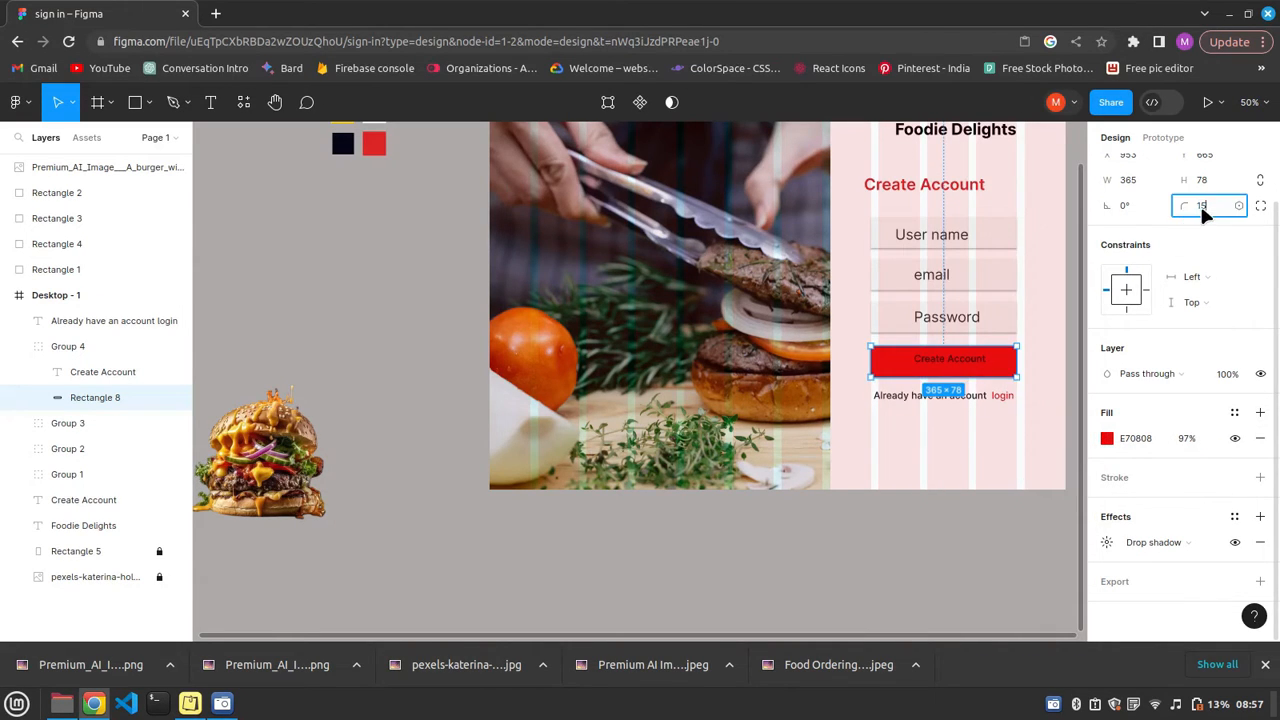
click(949, 358)
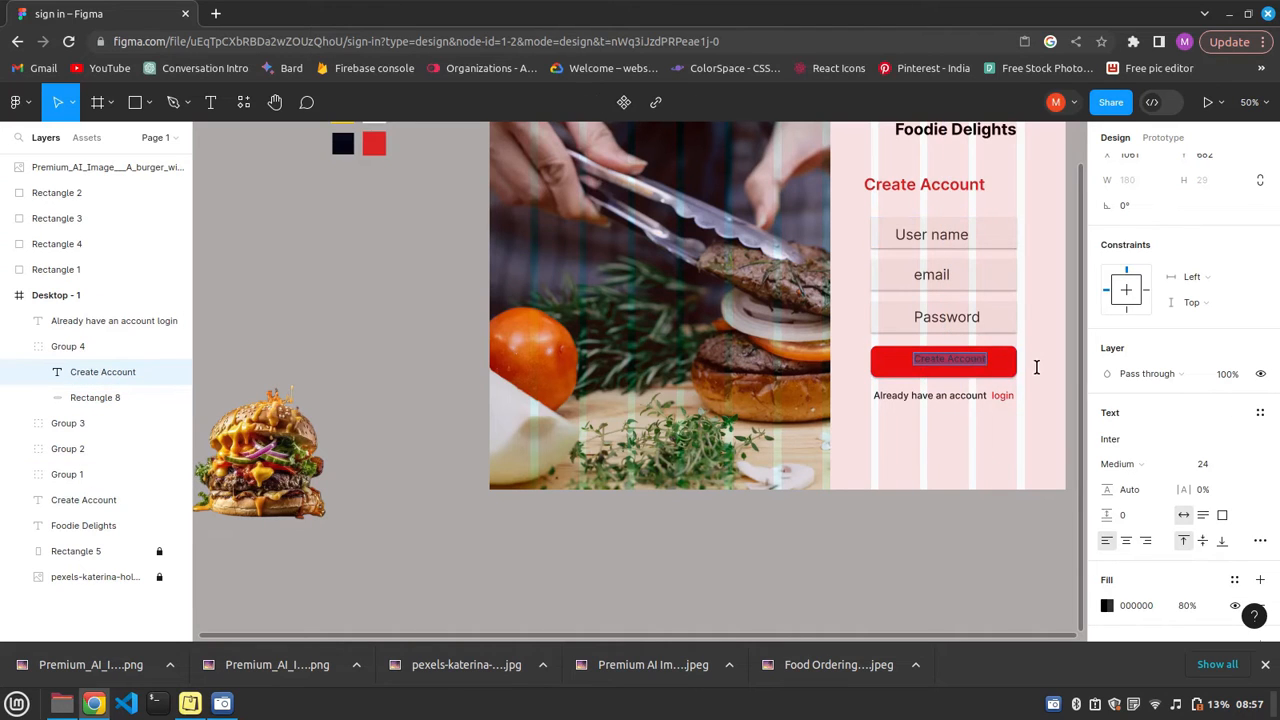
Restyle the red button's label with near-white FFFCFC fill and Semi Bold weight, centring it vertically on the button.
click(944, 364)
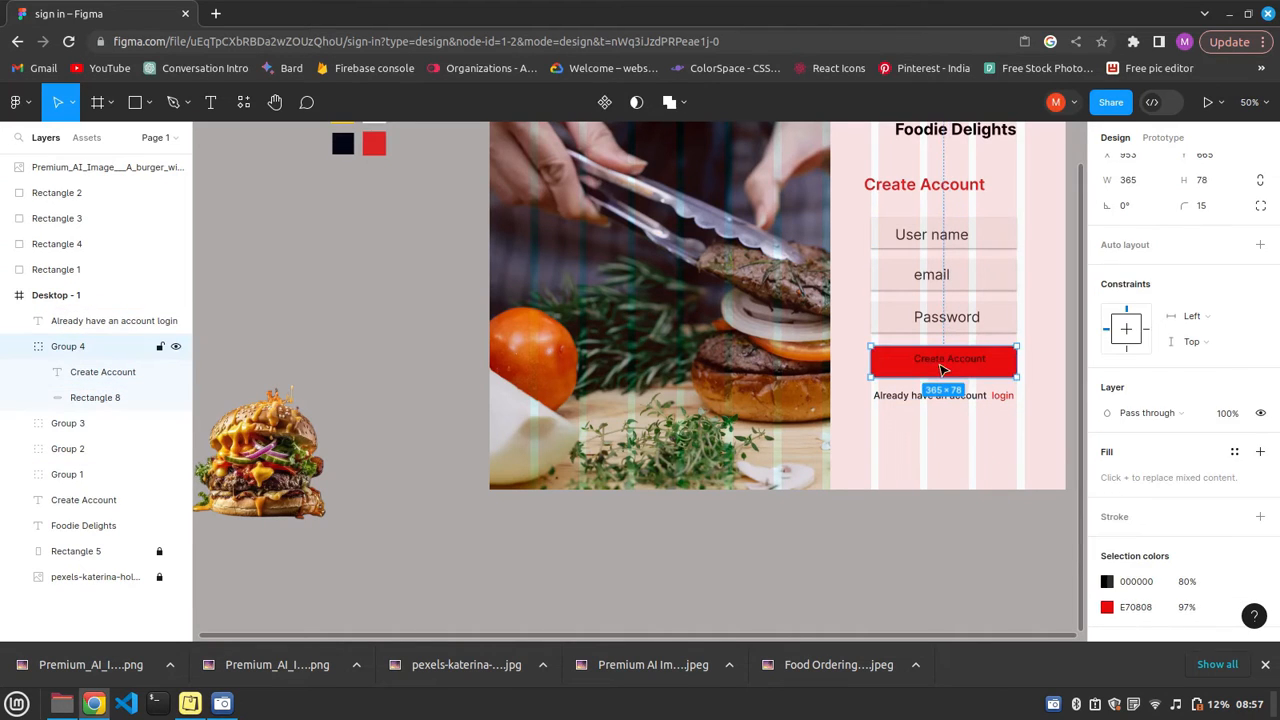
double_click(942, 363)
click(1105, 606)
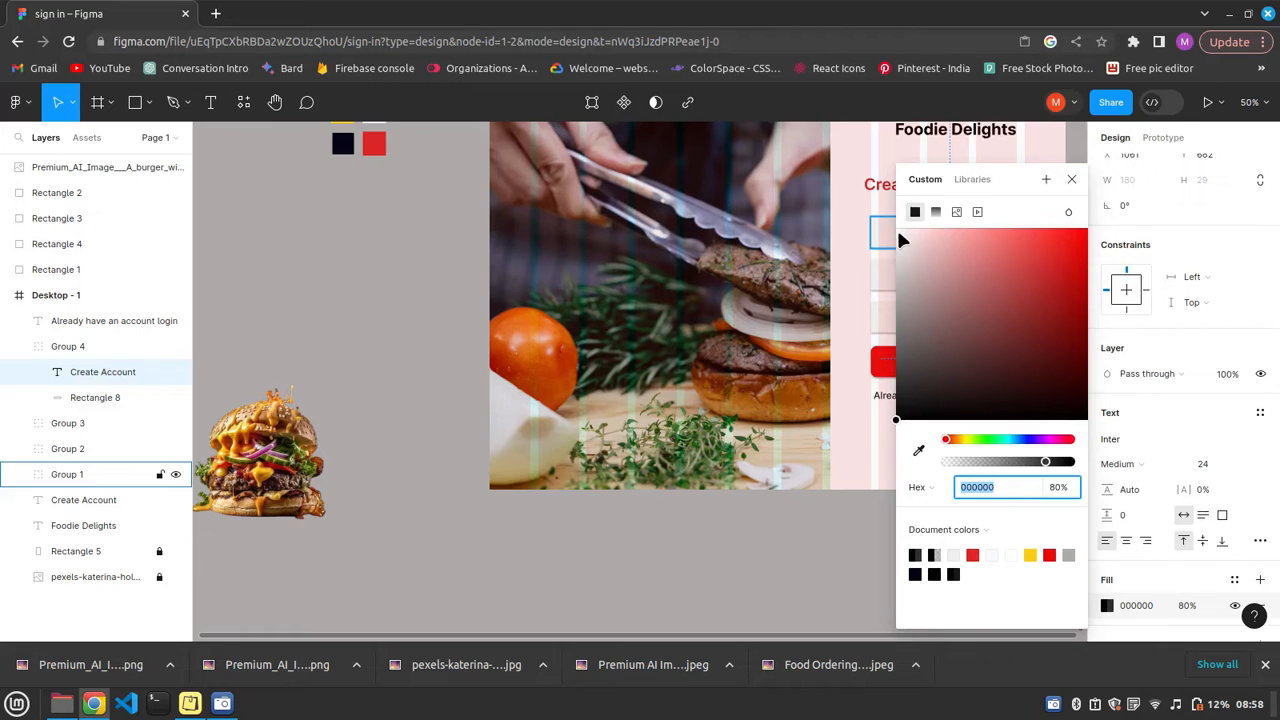
click(899, 230)
click(1072, 181)
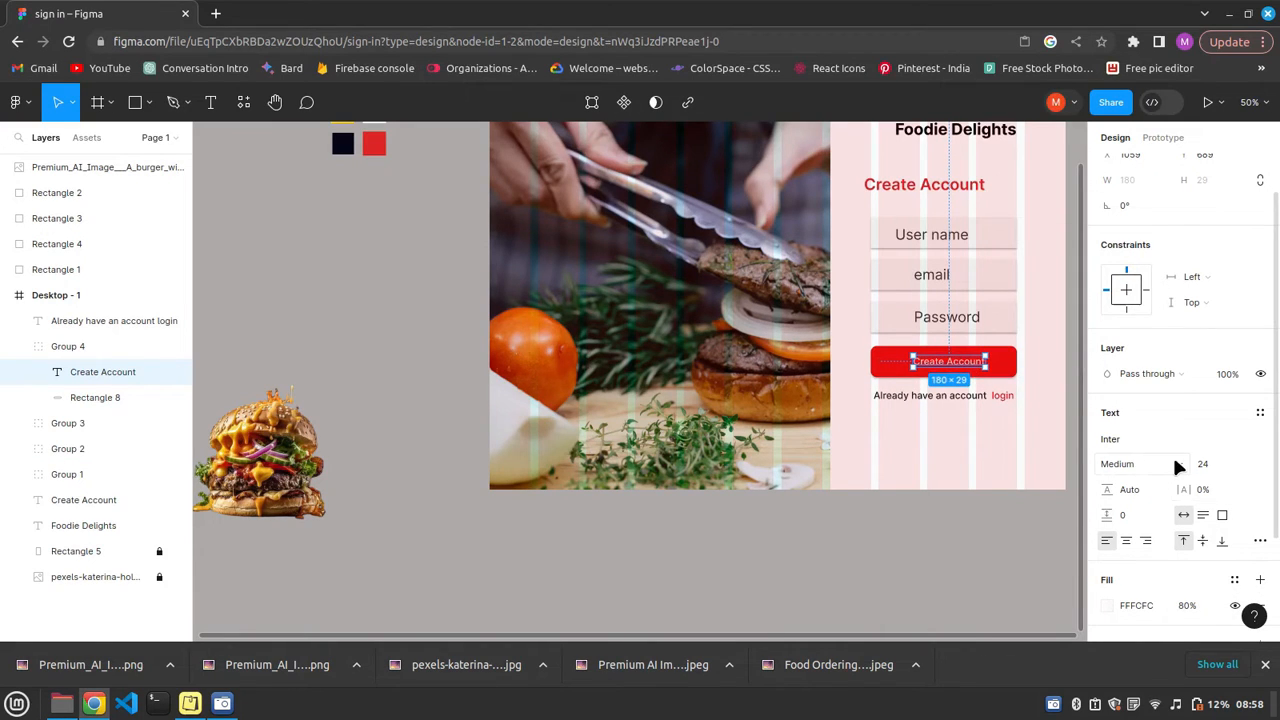
click(1178, 466)
click(1110, 486)
Draw an ellipse below the login prompt and size it to a 60 by 60 circle.
click(142, 106)
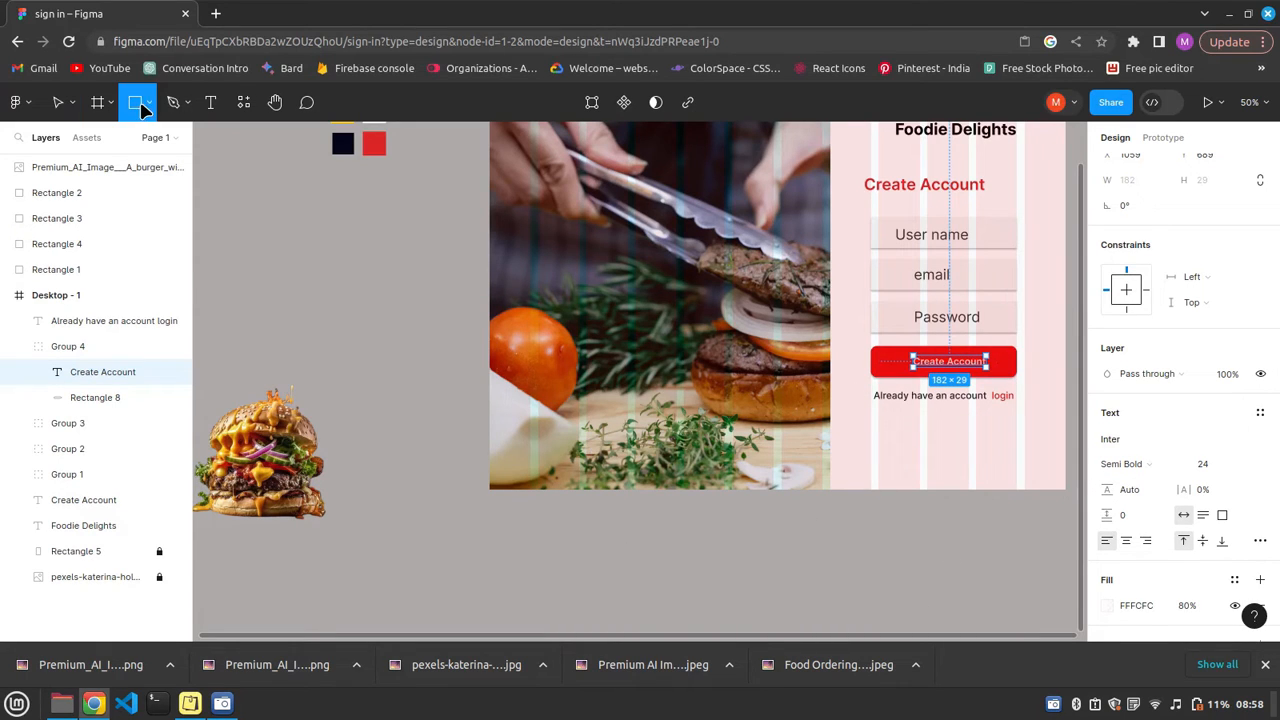
click(151, 104)
click(62, 194)
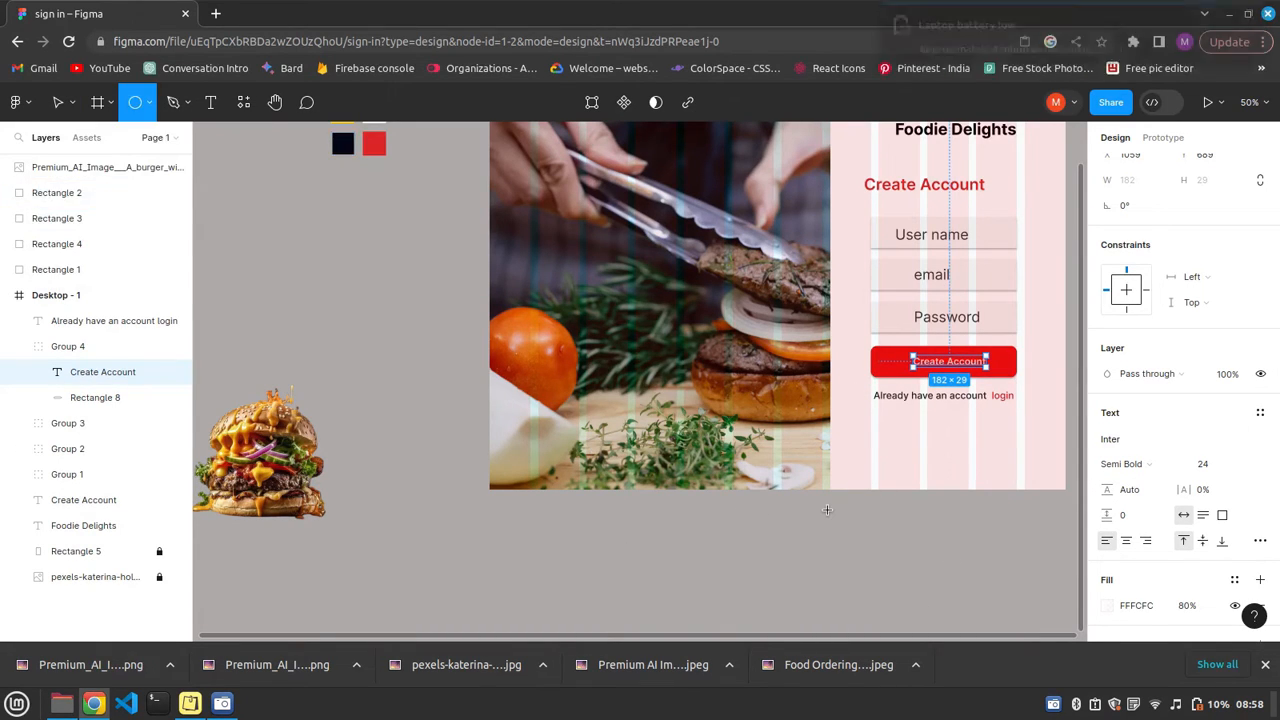
drag(914, 449, 876, 422)
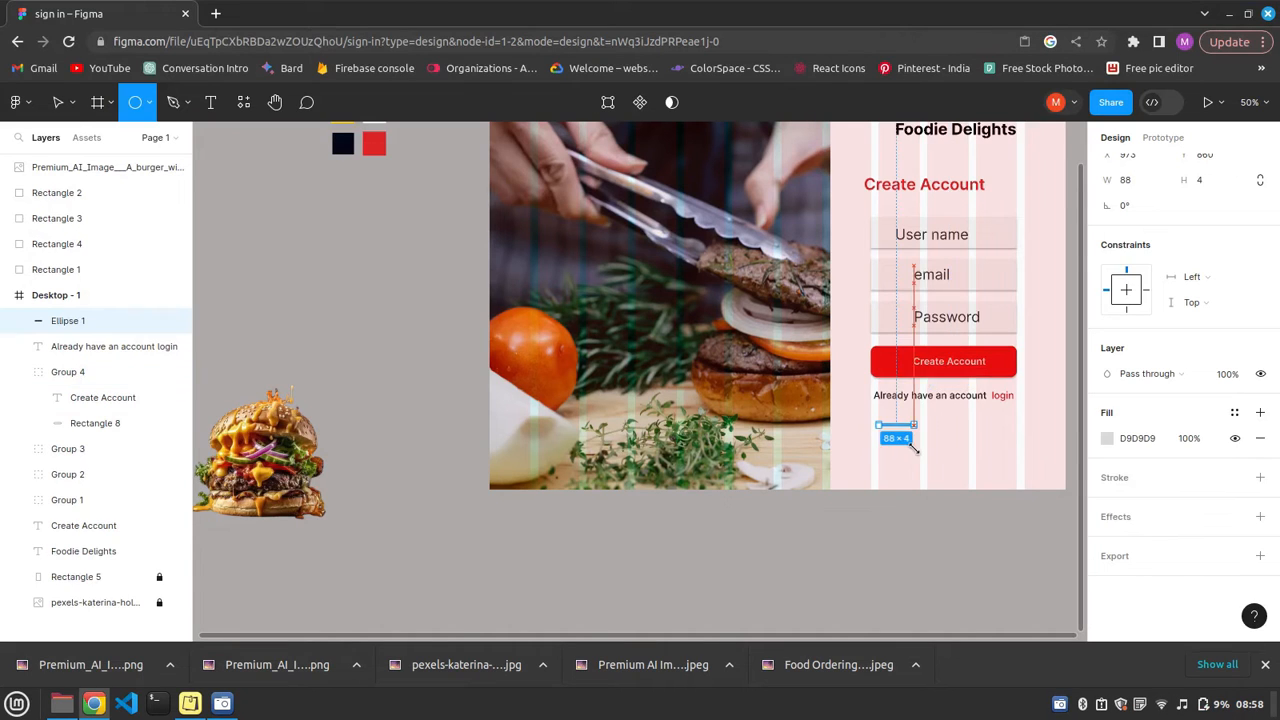
click(1127, 205)
text(48)
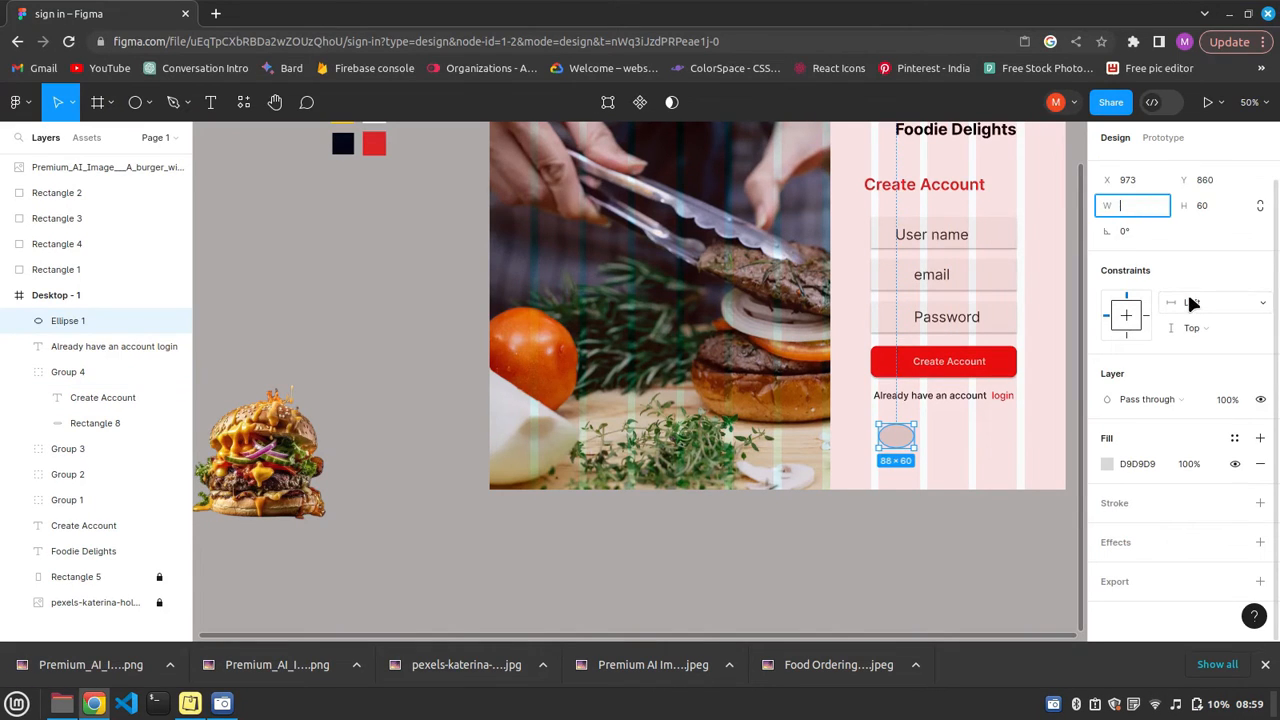
click(773, 563)
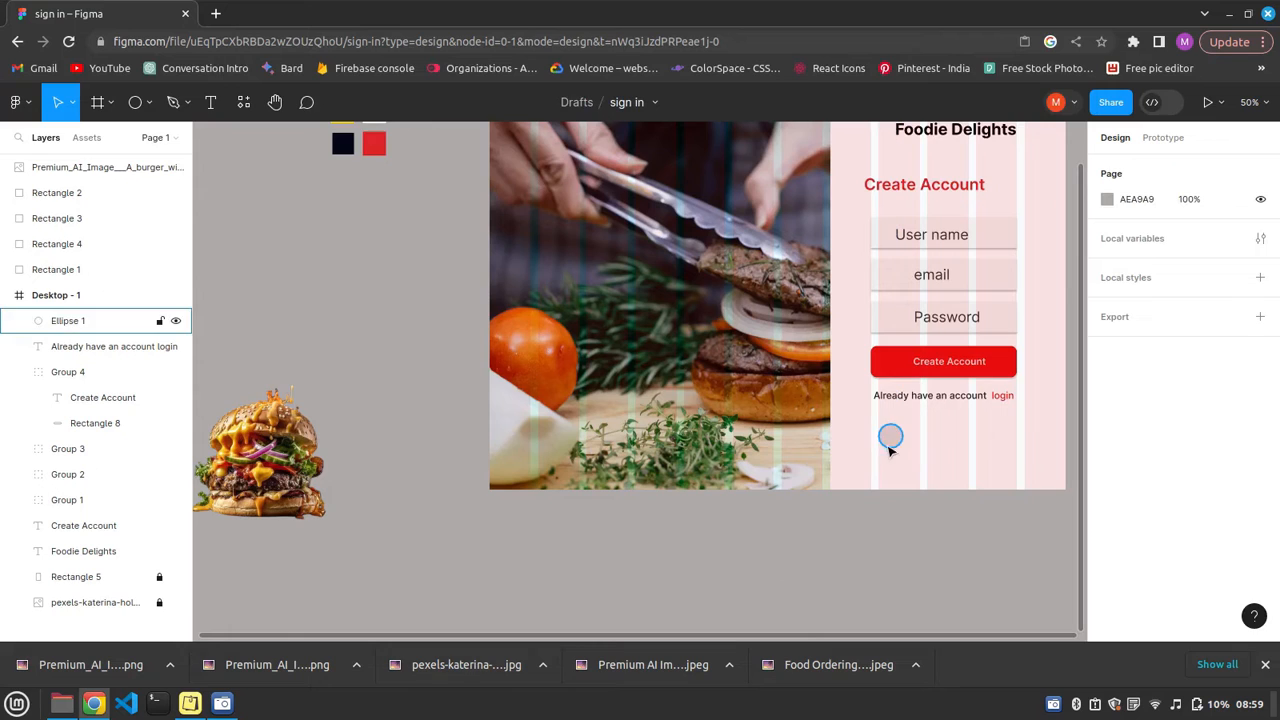
Resize the circle below the login prompt to 80 by 80 and add a drop shadow to it.
click(889, 437)
click(1127, 231)
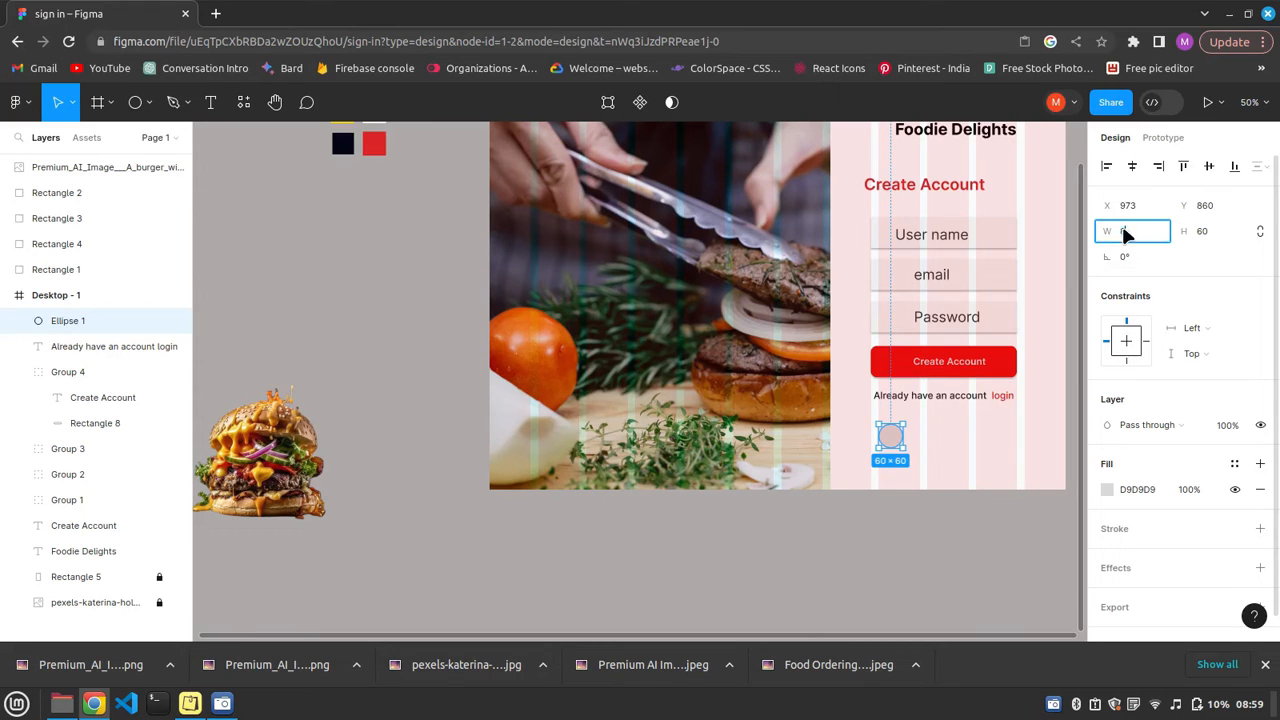
click(1206, 231)
text(80)
click(1012, 474)
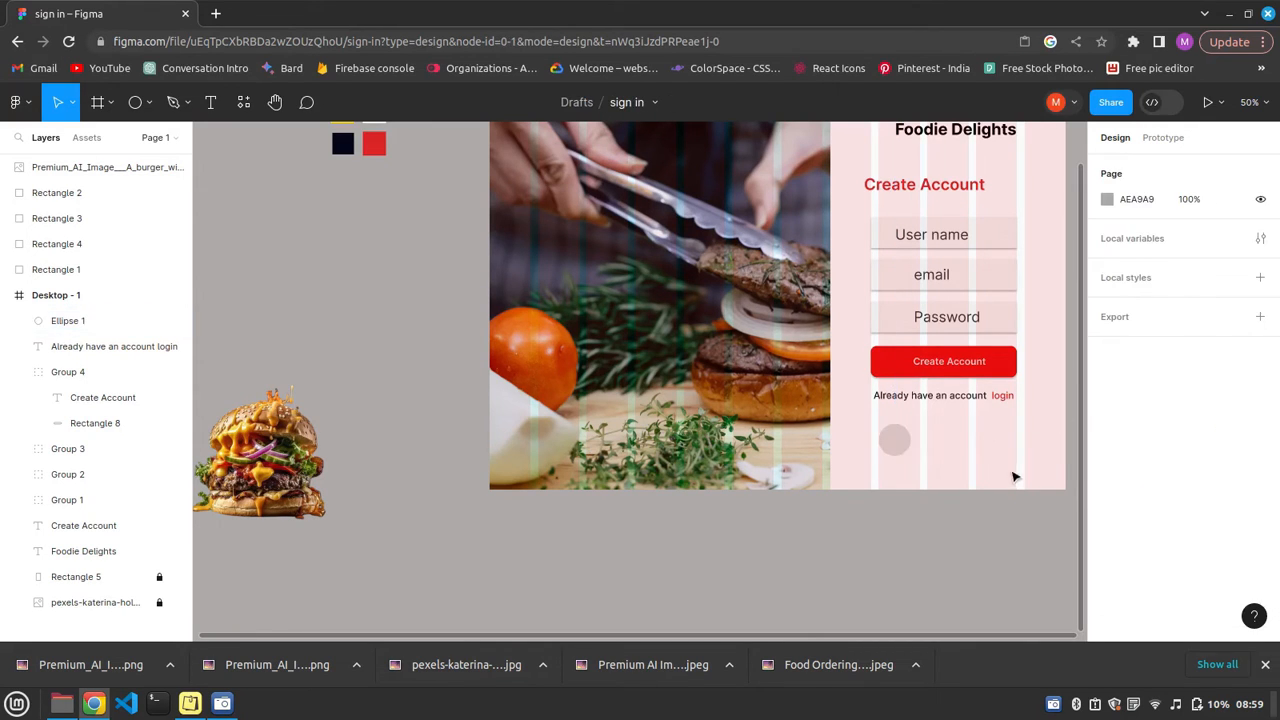
click(895, 444)
click(1175, 569)
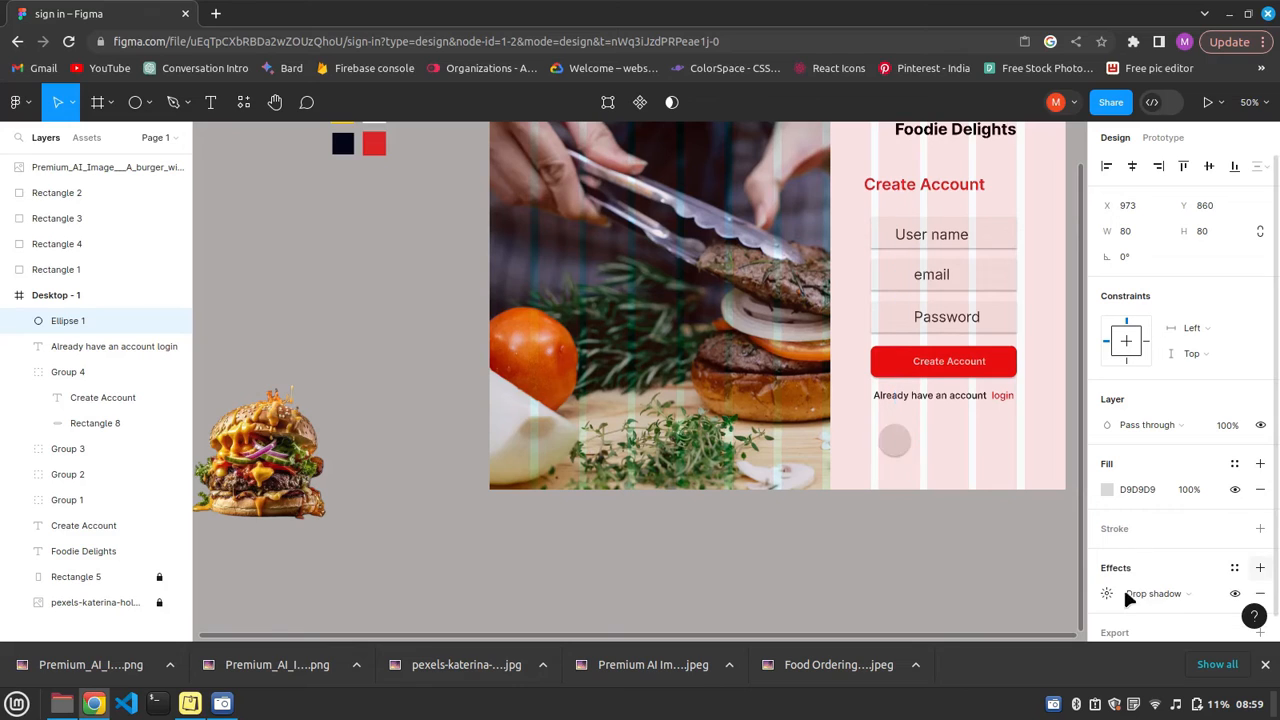
click(392, 437)
Insert the Facebook icon from the Feather Icons plugin and position it over the circle below the login prompt.
right_click(398, 361)
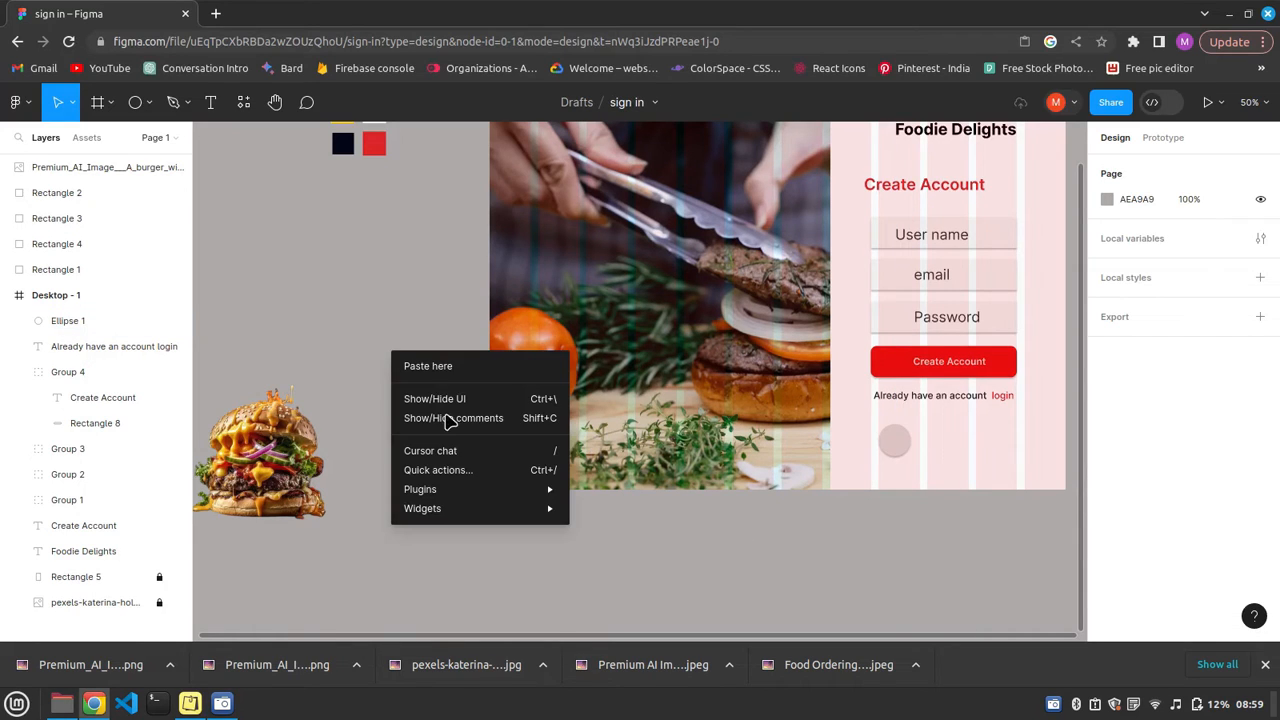
mouse_move(545, 489)
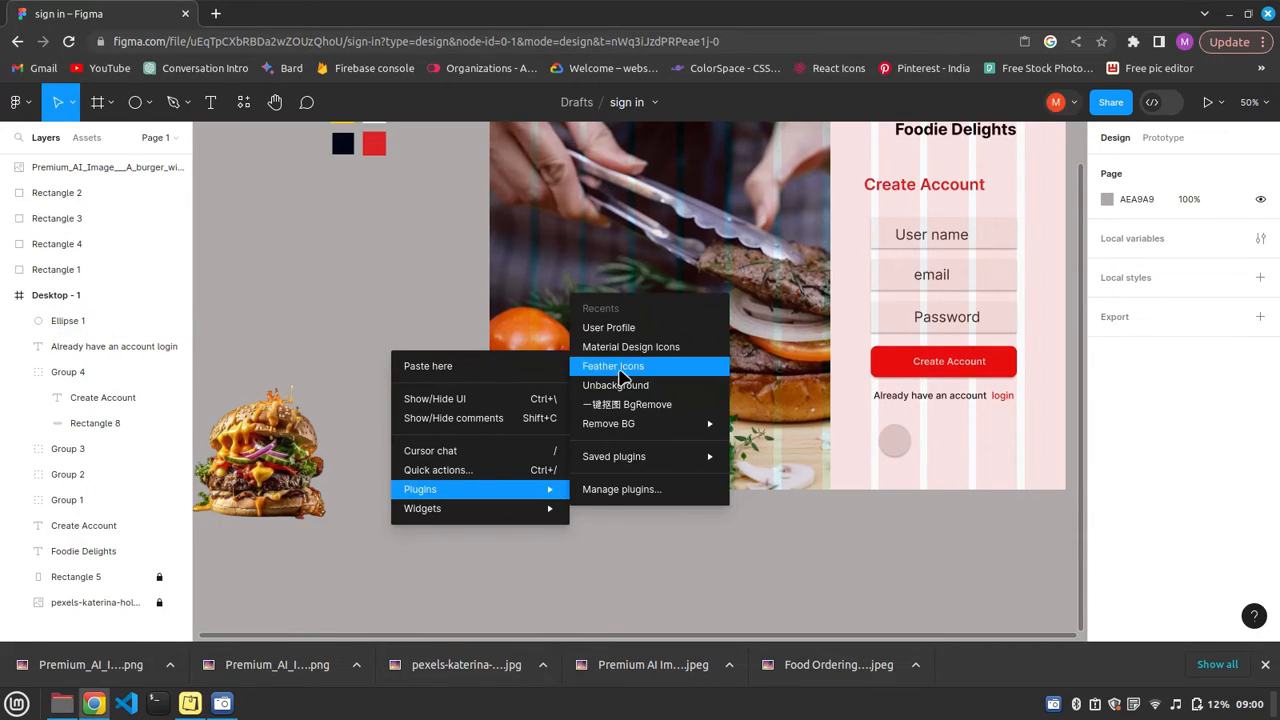
click(622, 374)
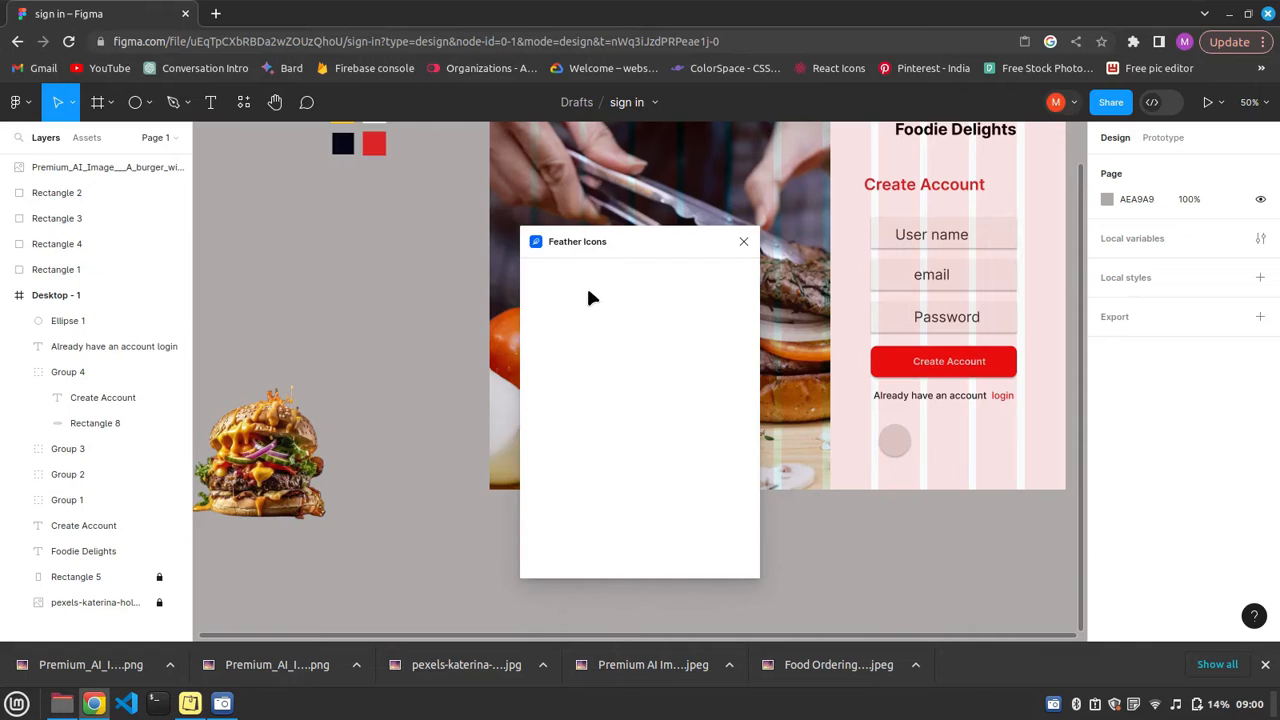
text(goo)
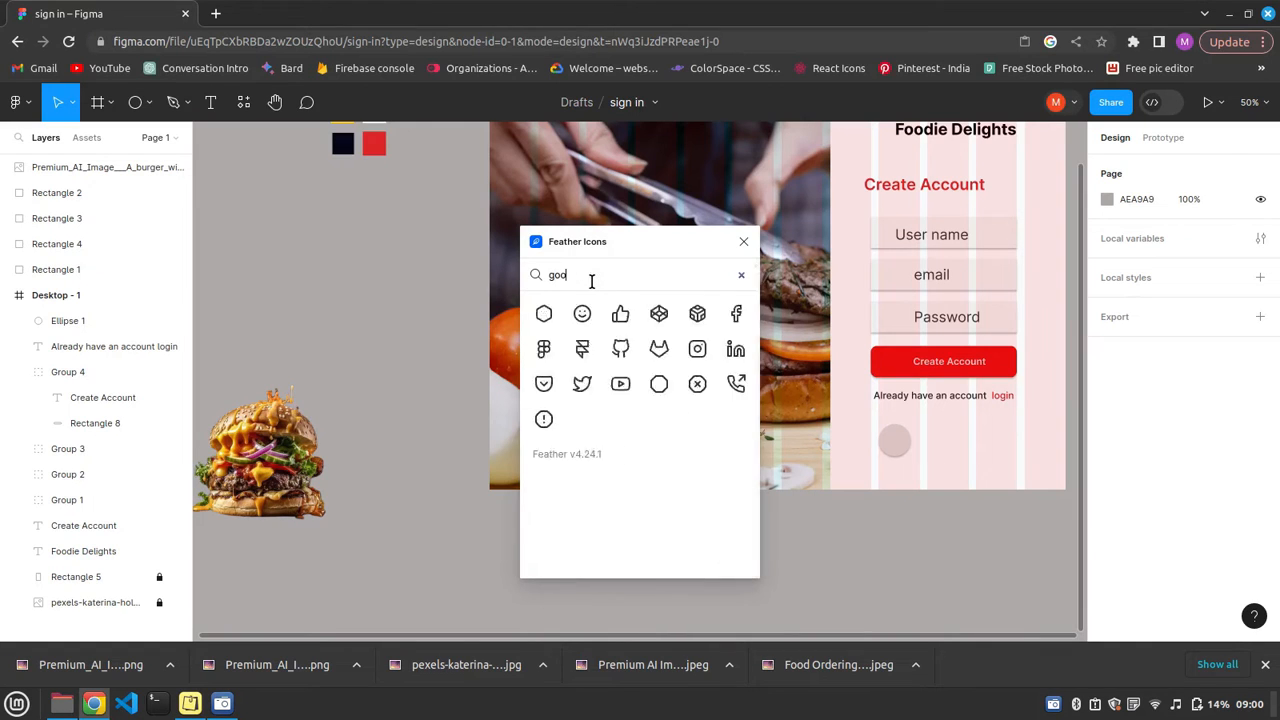
key(BackSpace)
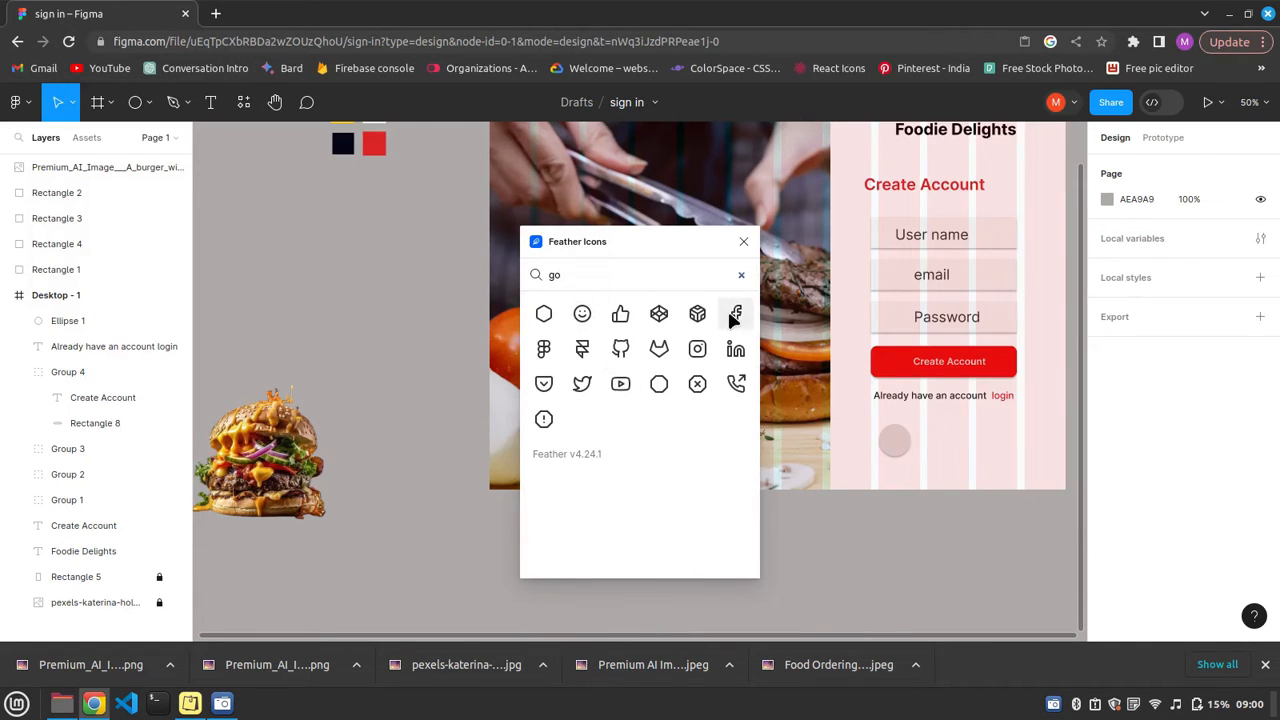
click(736, 316)
drag(736, 316, 865, 440)
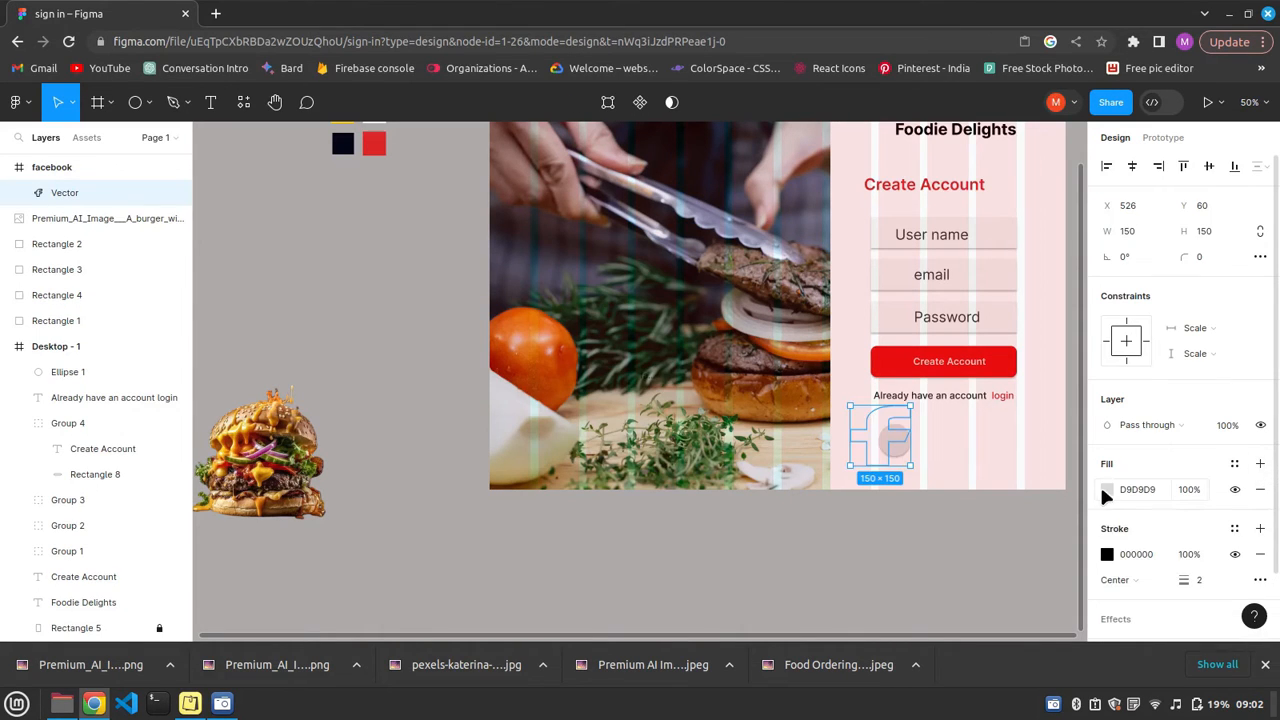
Fill the Facebook icon vector with blue 1387F1.
click(1107, 490)
text(1F85E3)
key(Return)
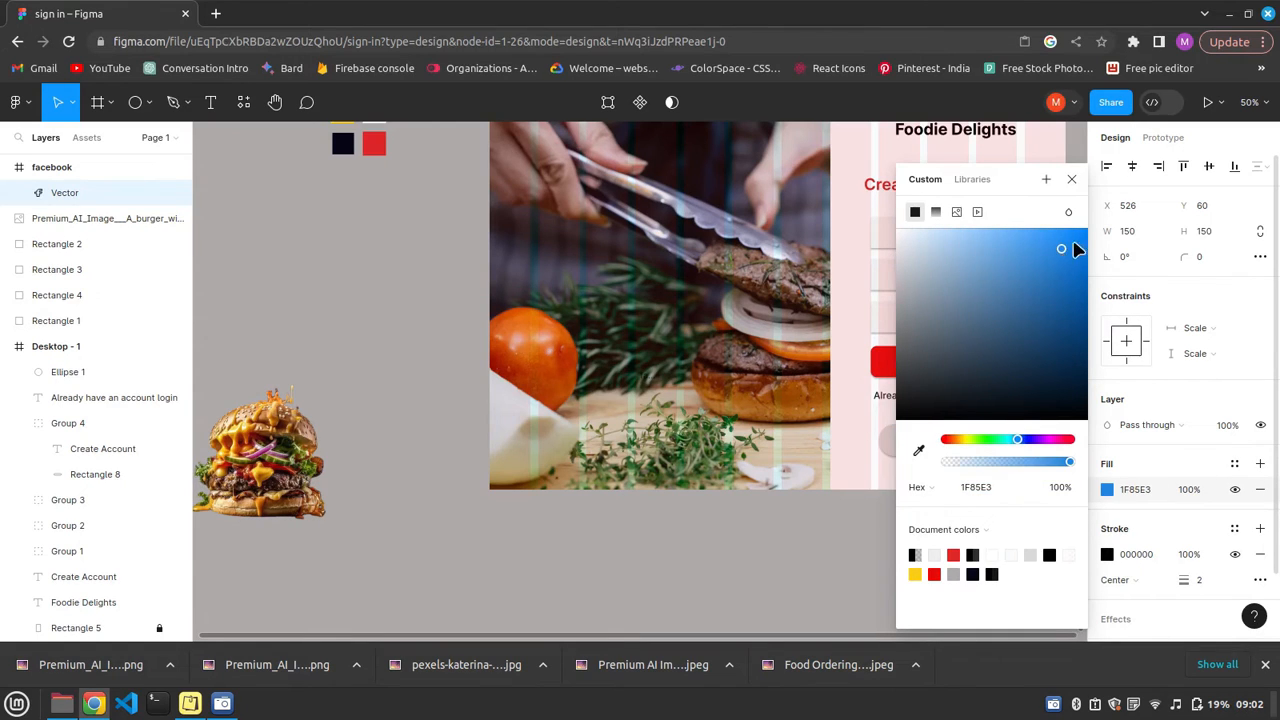
click(1073, 239)
click(1074, 179)
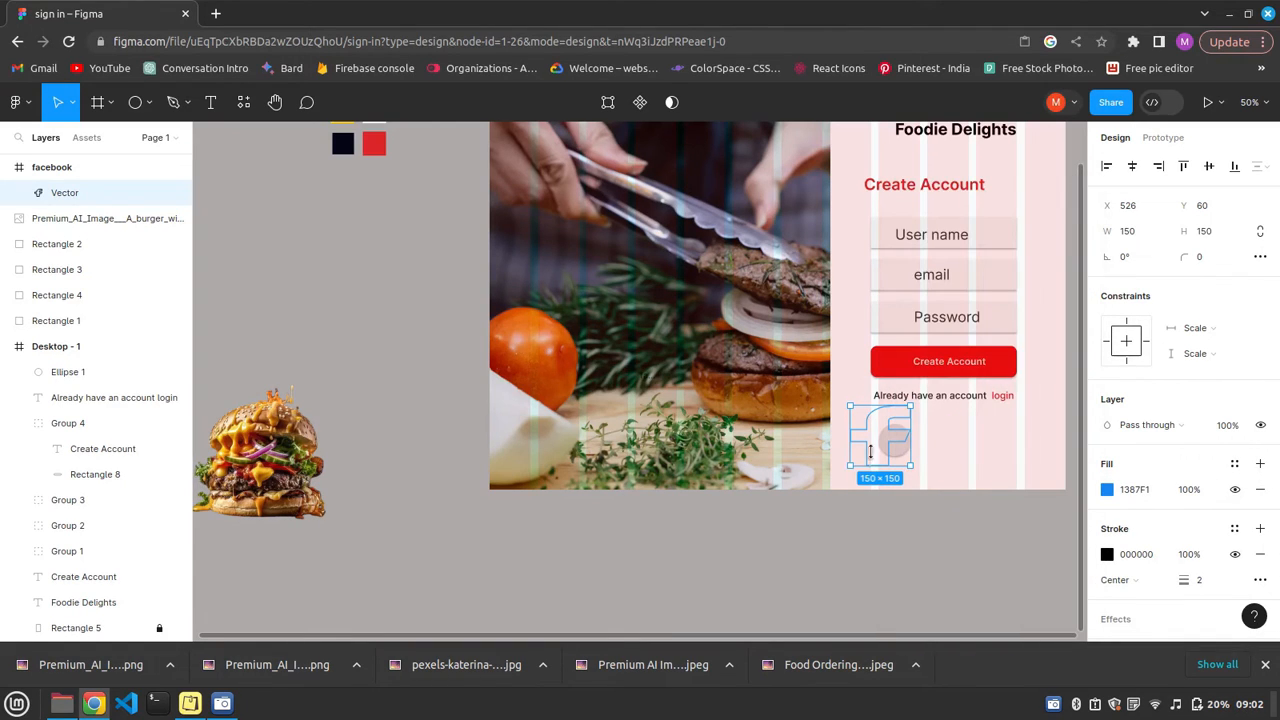
Shrink the Facebook vector to about 58 by 72 over the circle and move its layer into the Desktop - 1 frame.
mouse_move(910, 465)
mouse_down()
mouse_move(882, 451)
mouse_move(866, 463)
mouse_move(897, 443)
mouse_up()
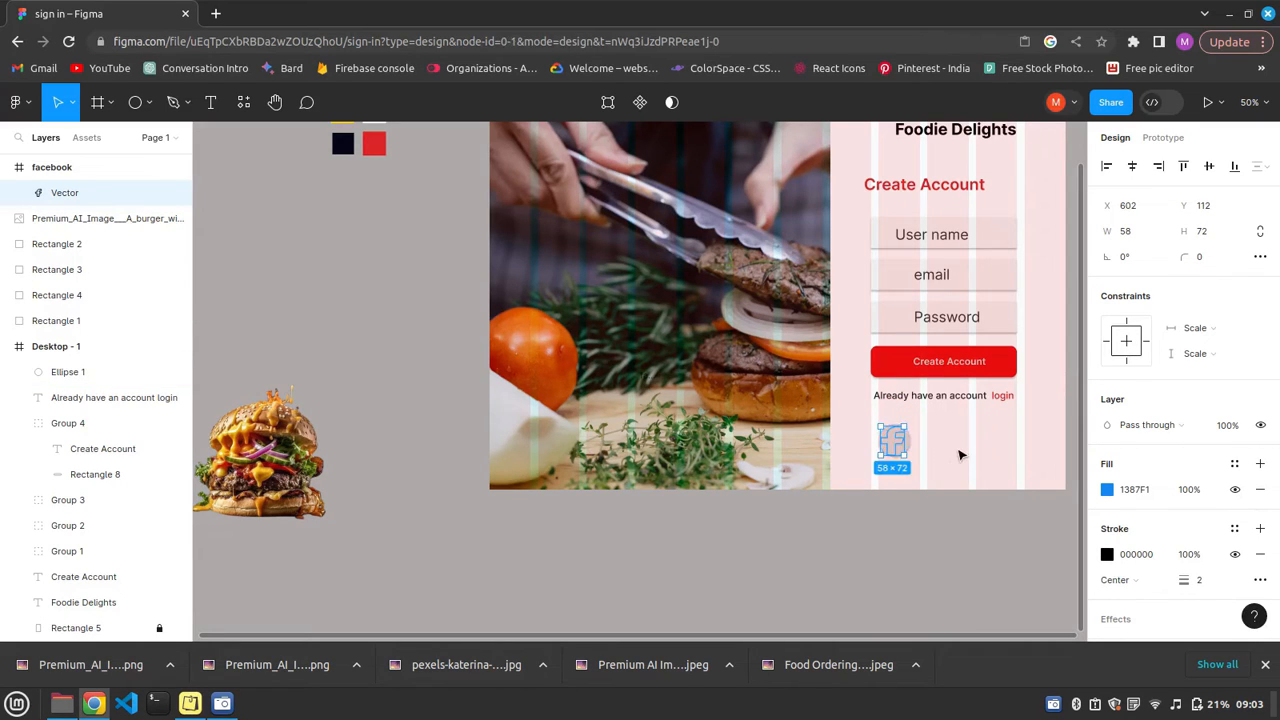
click(897, 436)
click(56, 190)
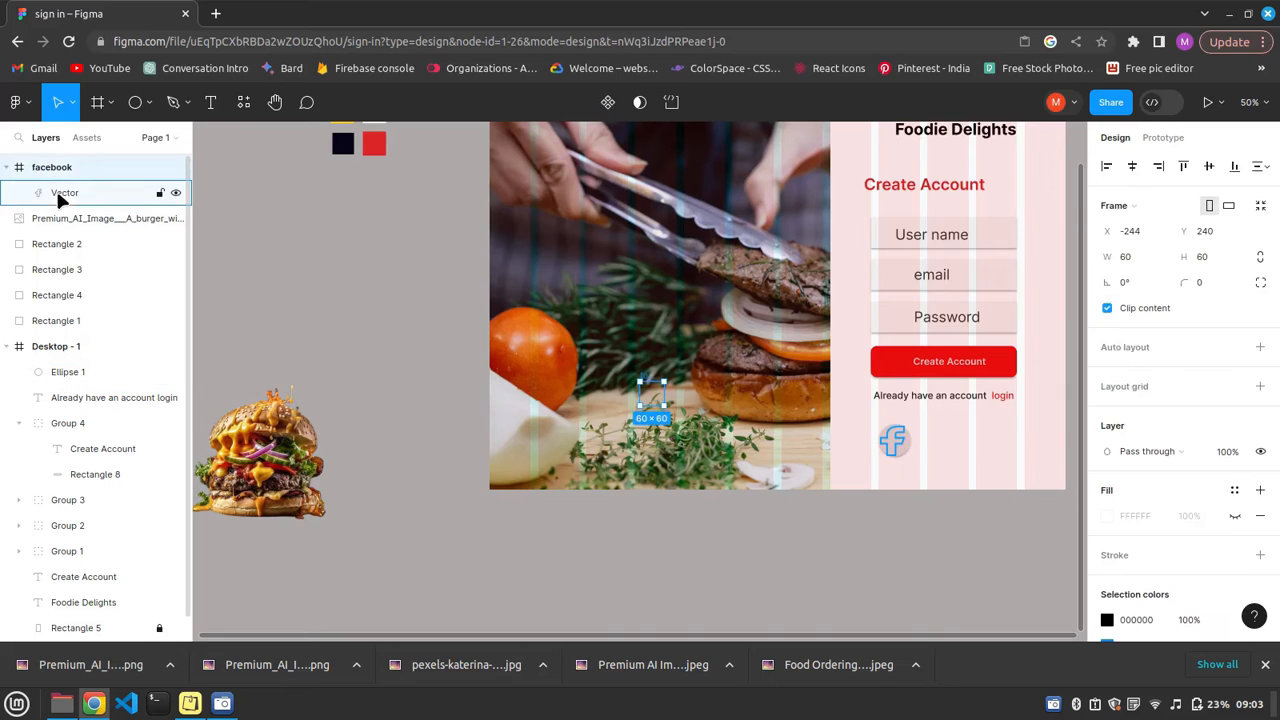
drag(56, 346, 56, 346)
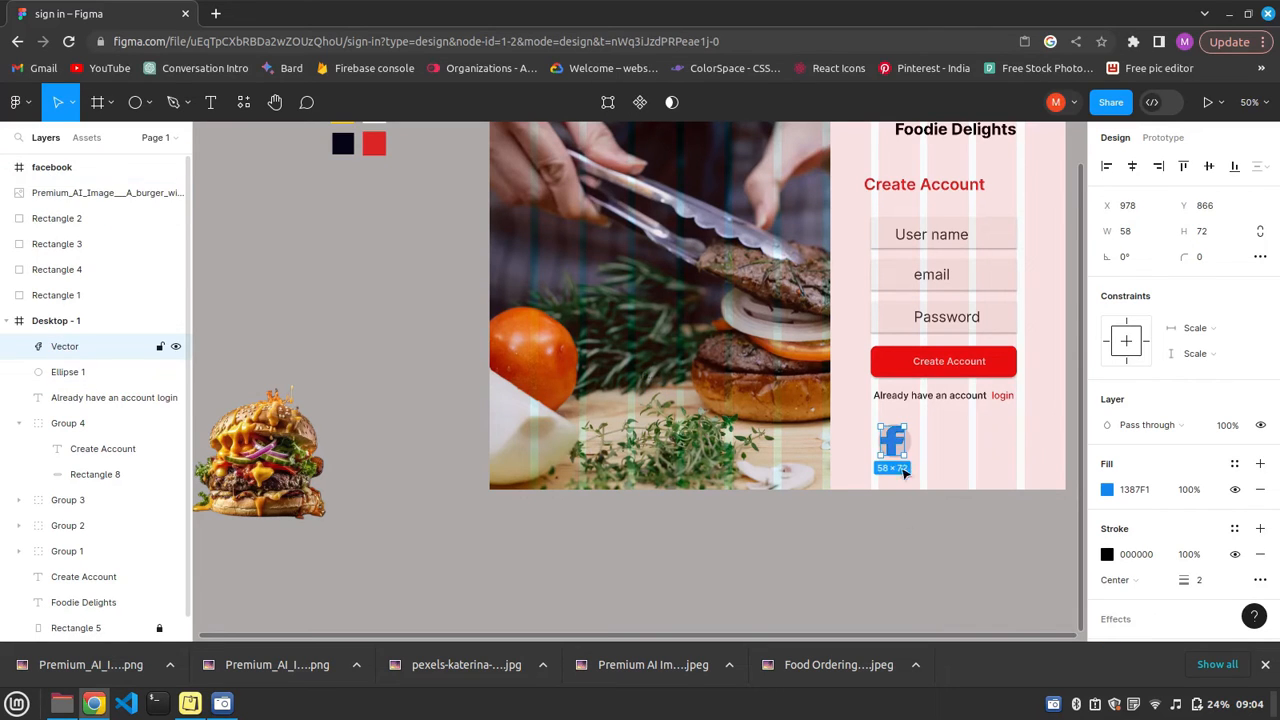
Duplicate the Facebook icon together with its circle and place the copy to the right of the original.
click(876, 441)
shift+click(886, 443)
key(ctrl+v)
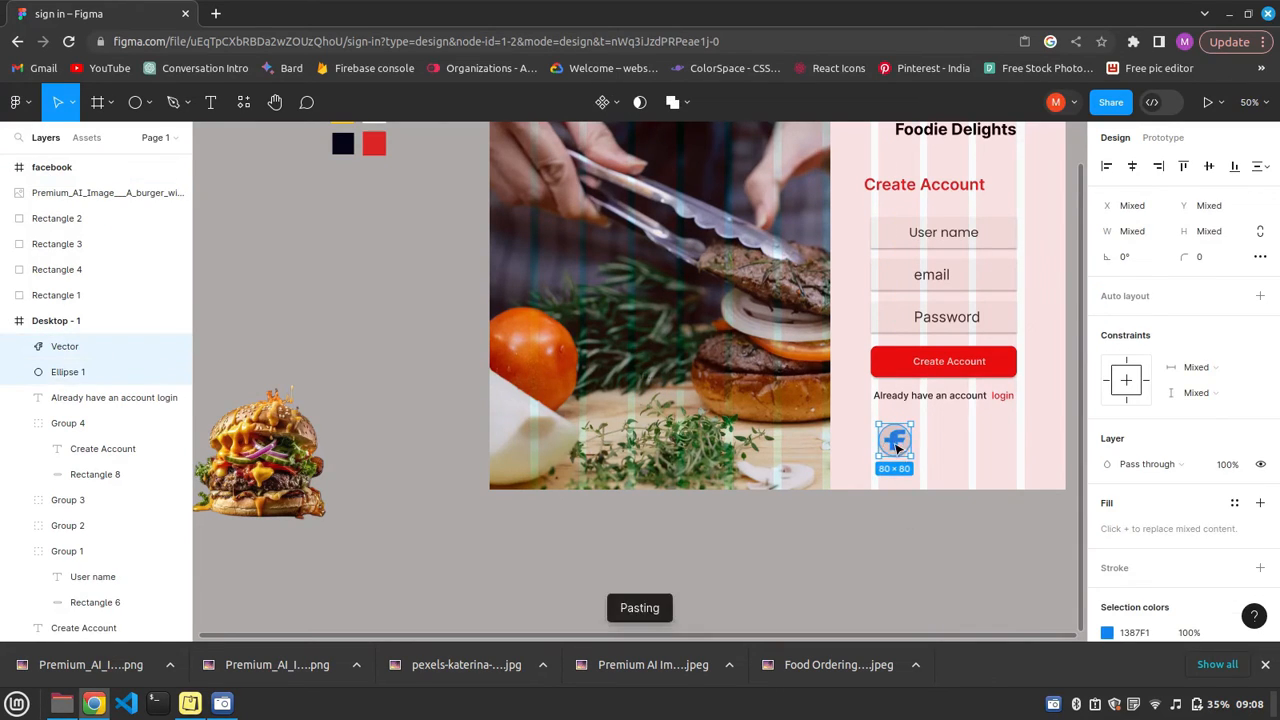
drag(895, 441, 940, 433)
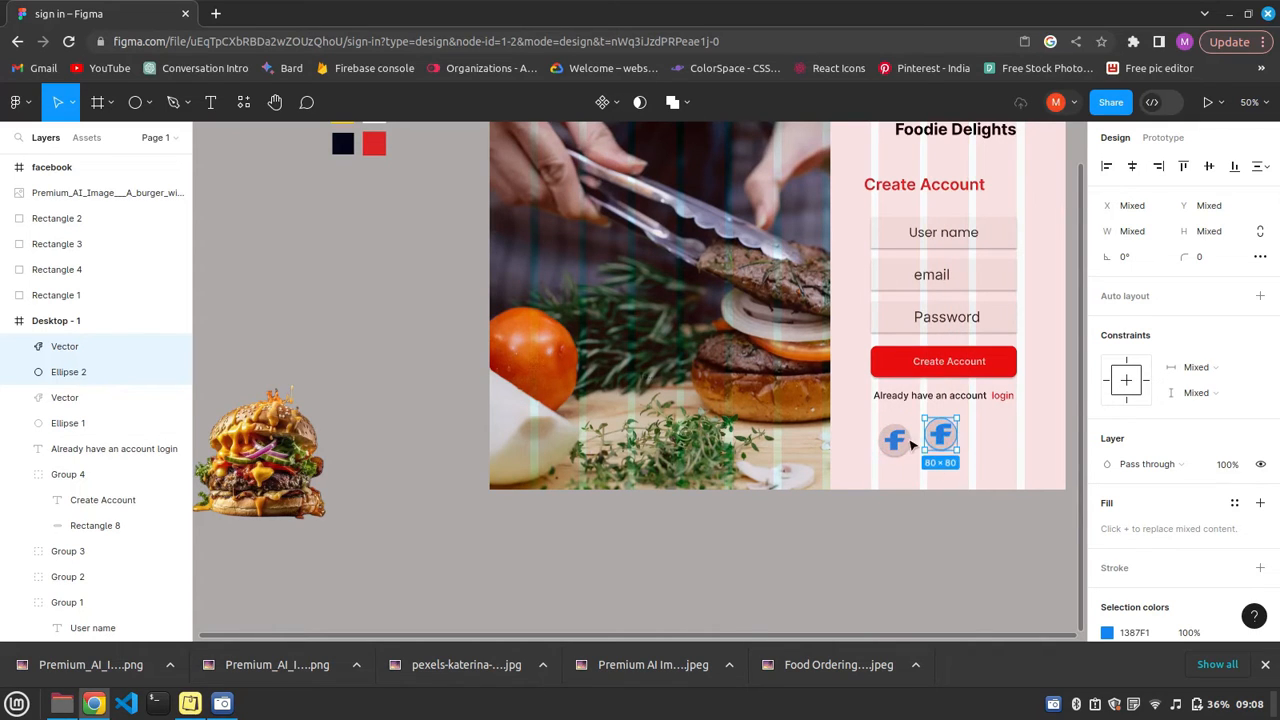
Group each Facebook icon with its own circle.
key(ctrl+g)
click(892, 446)
shift+click(896, 443)
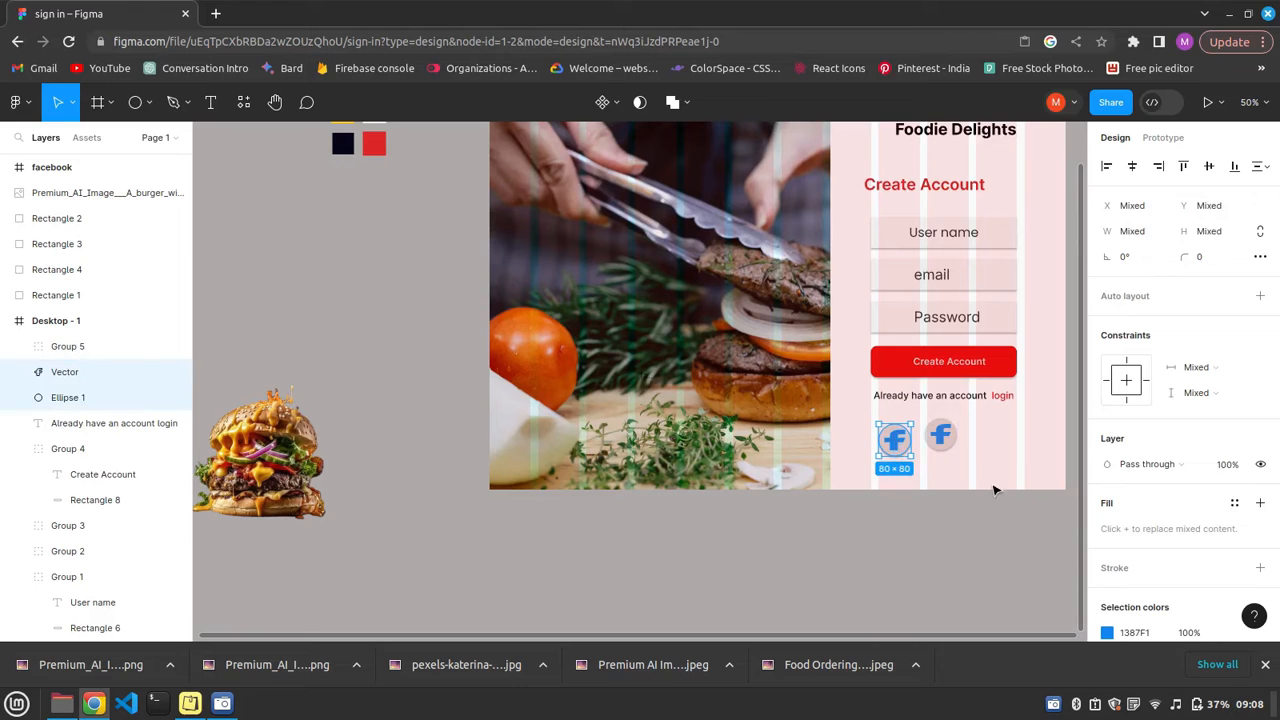
key(ctrl+g)
Open the Material Design Icons plugin and set its icon colour to orange.
right_click(757, 456)
mouse_move(790, 514)
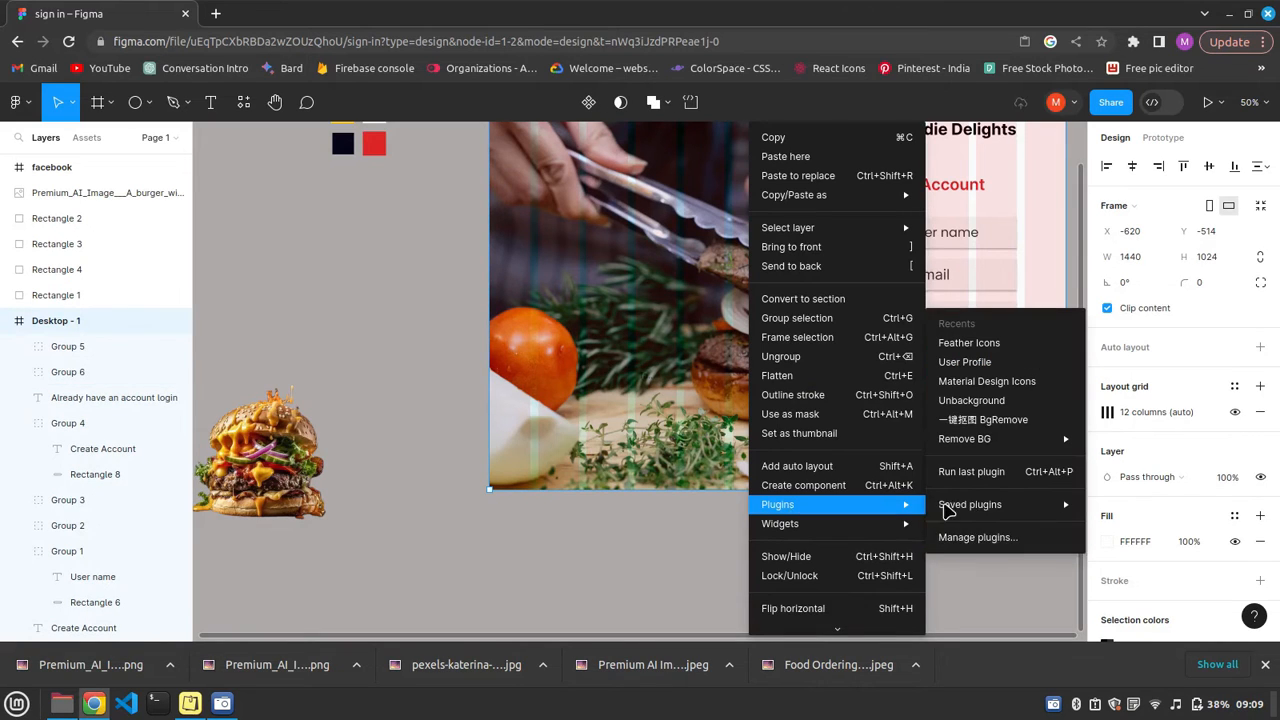
click(987, 349)
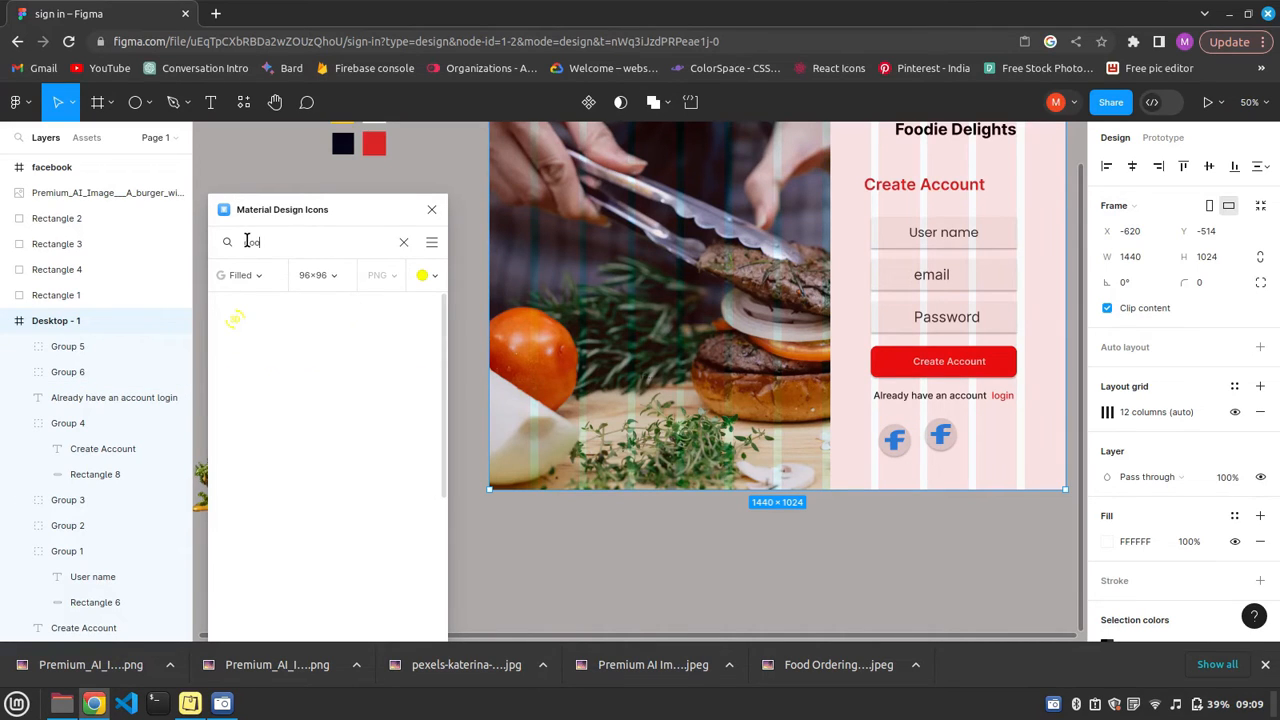
text(goo)
click(426, 275)
click(388, 348)
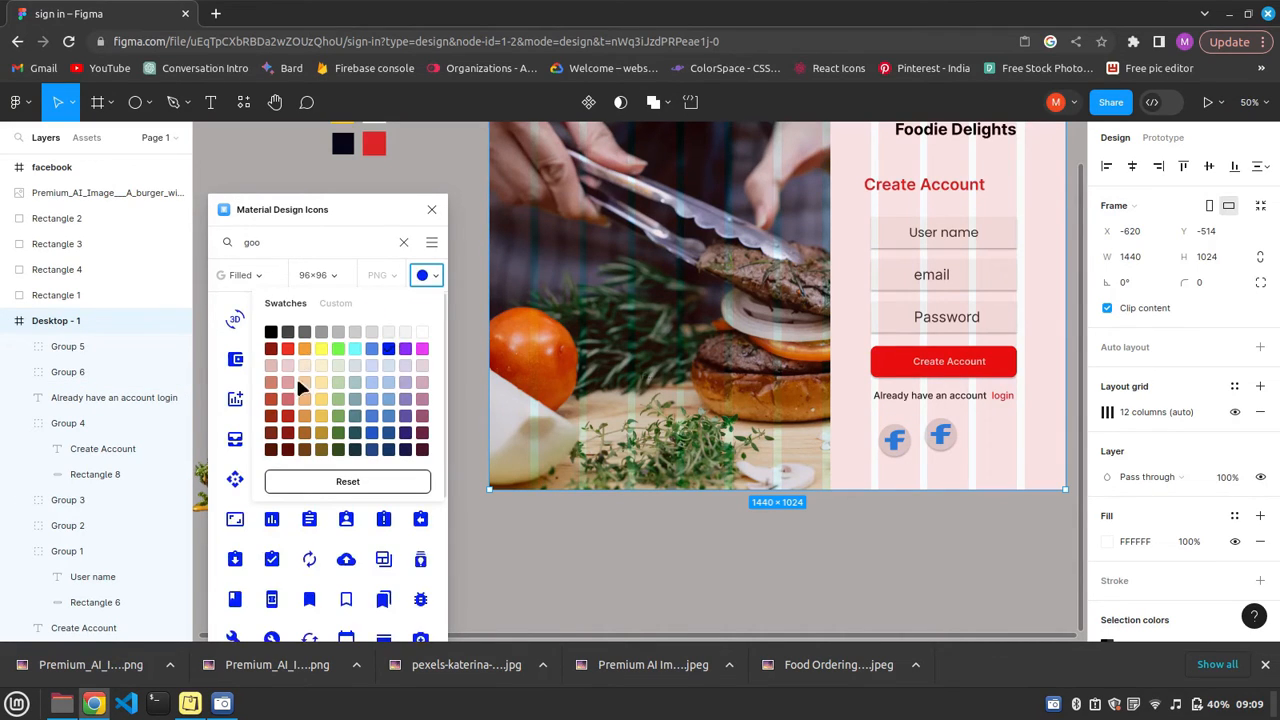
click(288, 348)
click(305, 348)
Search the icon plugin for "goo" and insert the Google icon.
click(269, 240)
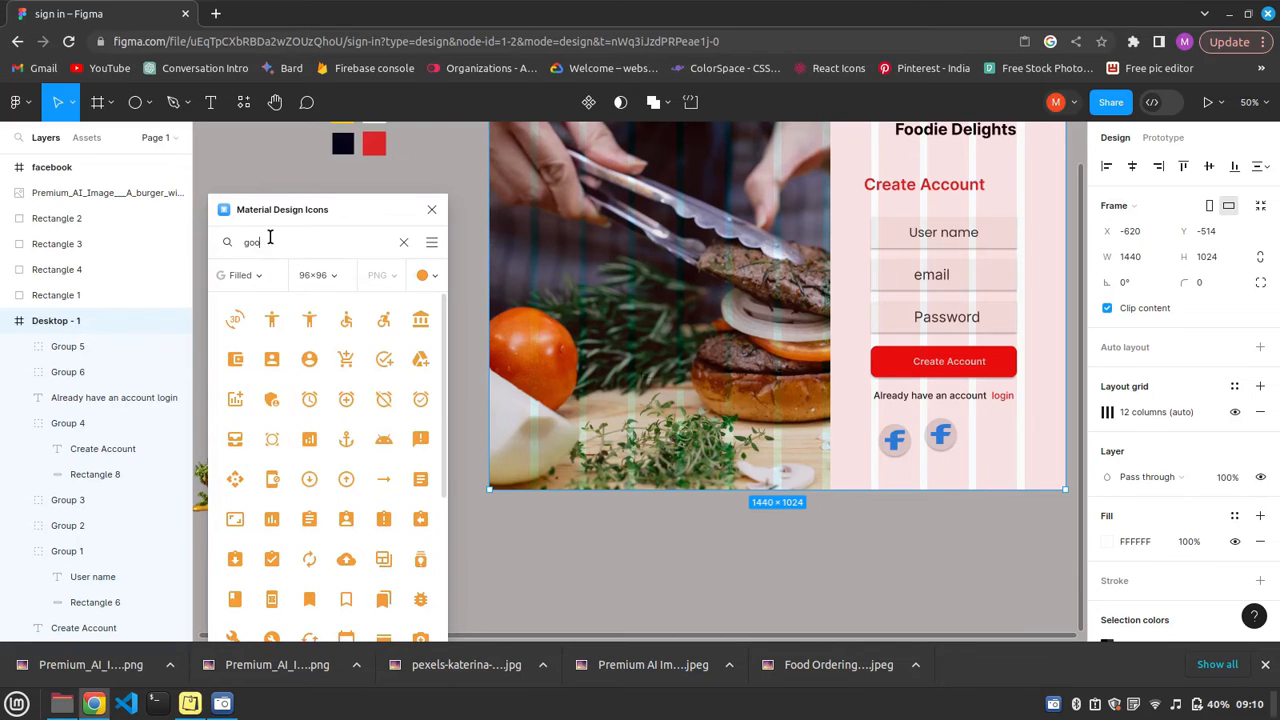
key(BackSpace)
key(BackSpace)
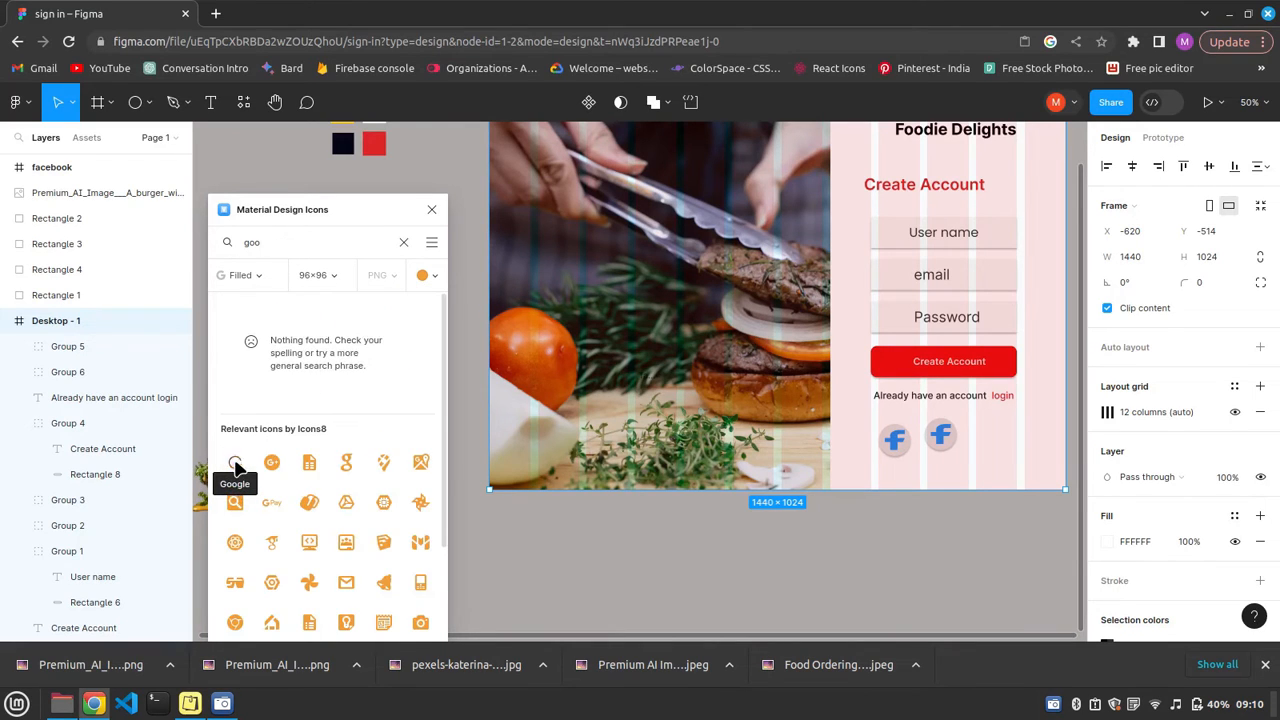
click(237, 468)
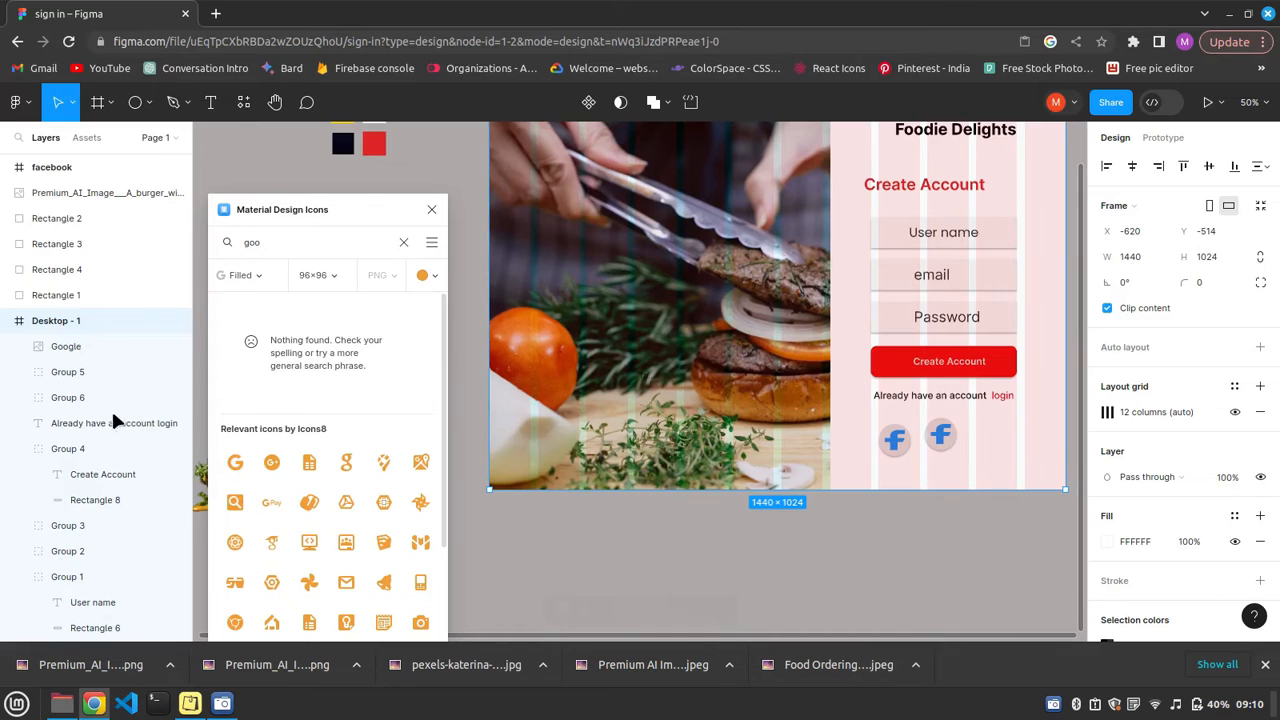
Try to place the inserted Google icon over the second circle, then delete it.
click(795, 288)
drag(793, 290, 978, 448)
key(Delete)
key(Escape)
Delete the Facebook vector from the second circle's group, leaving only its ellipse.
double_click(979, 449)
double_click(979, 450)
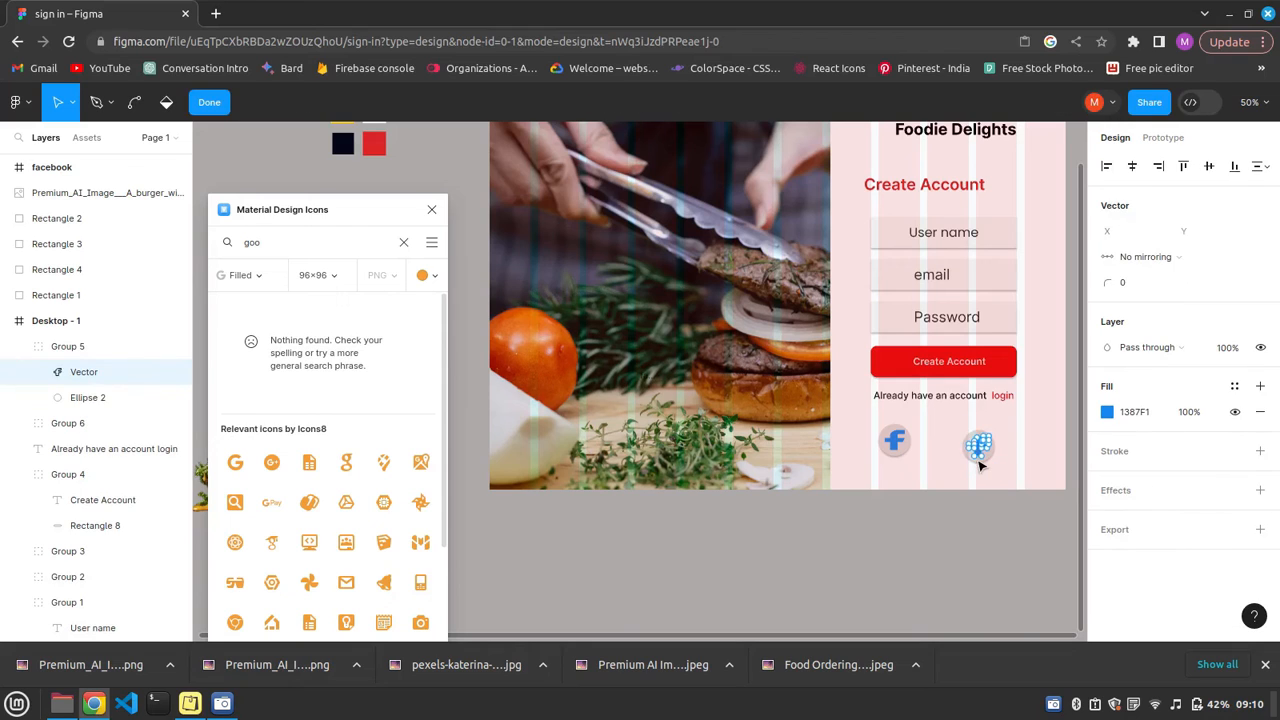
click(210, 103)
key(t)
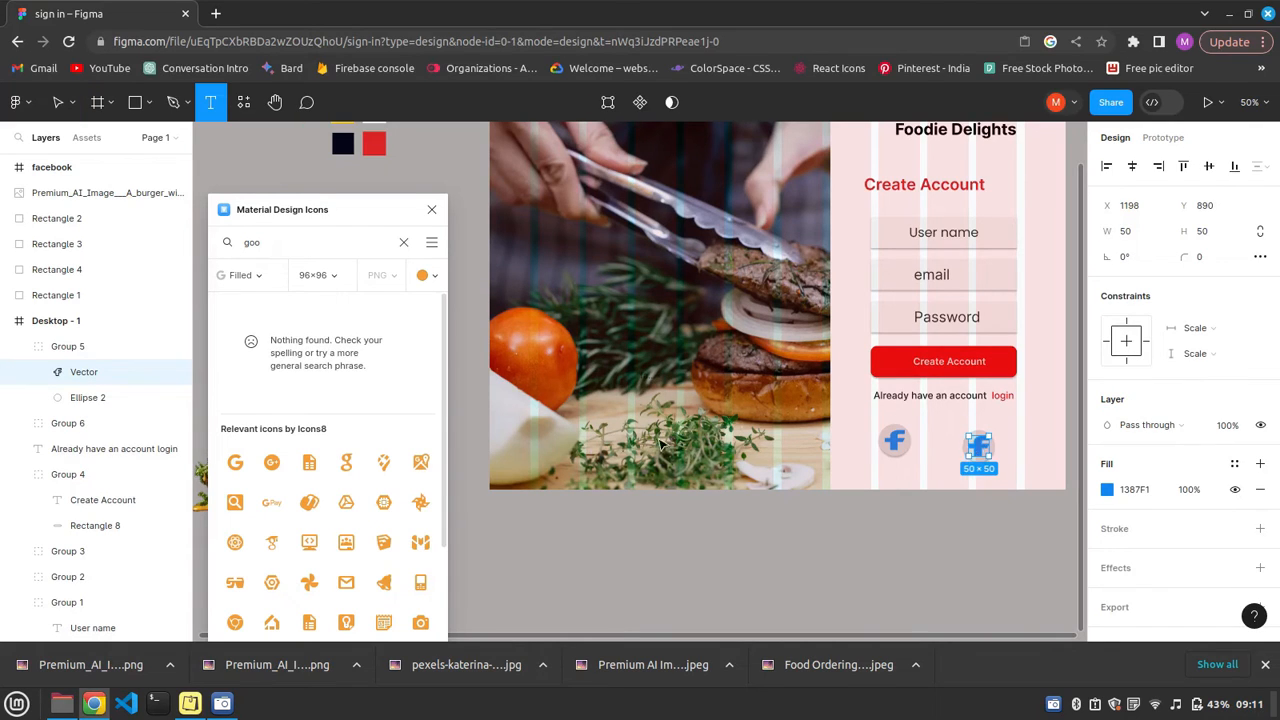
key(Delete)
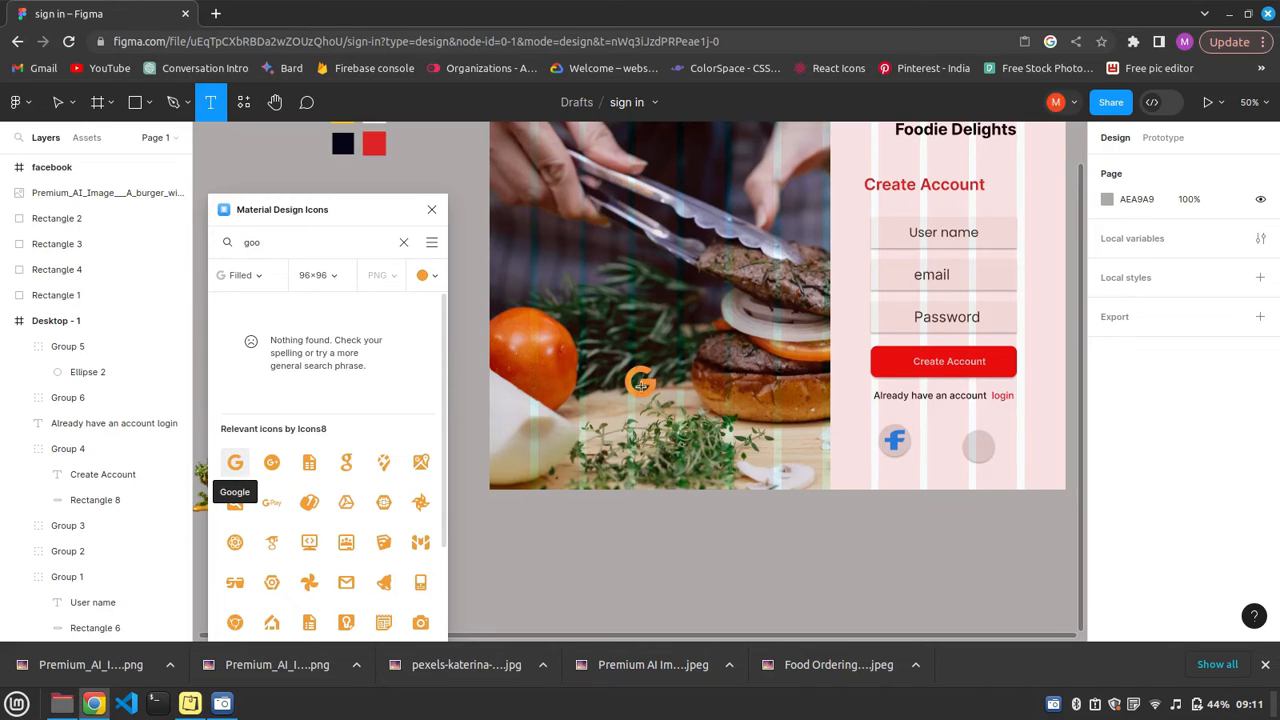
Place the orange Google icon over the empty second circle and set its size to 50 by 50.
click(641, 386)
click(685, 440)
drag(643, 384, 978, 447)
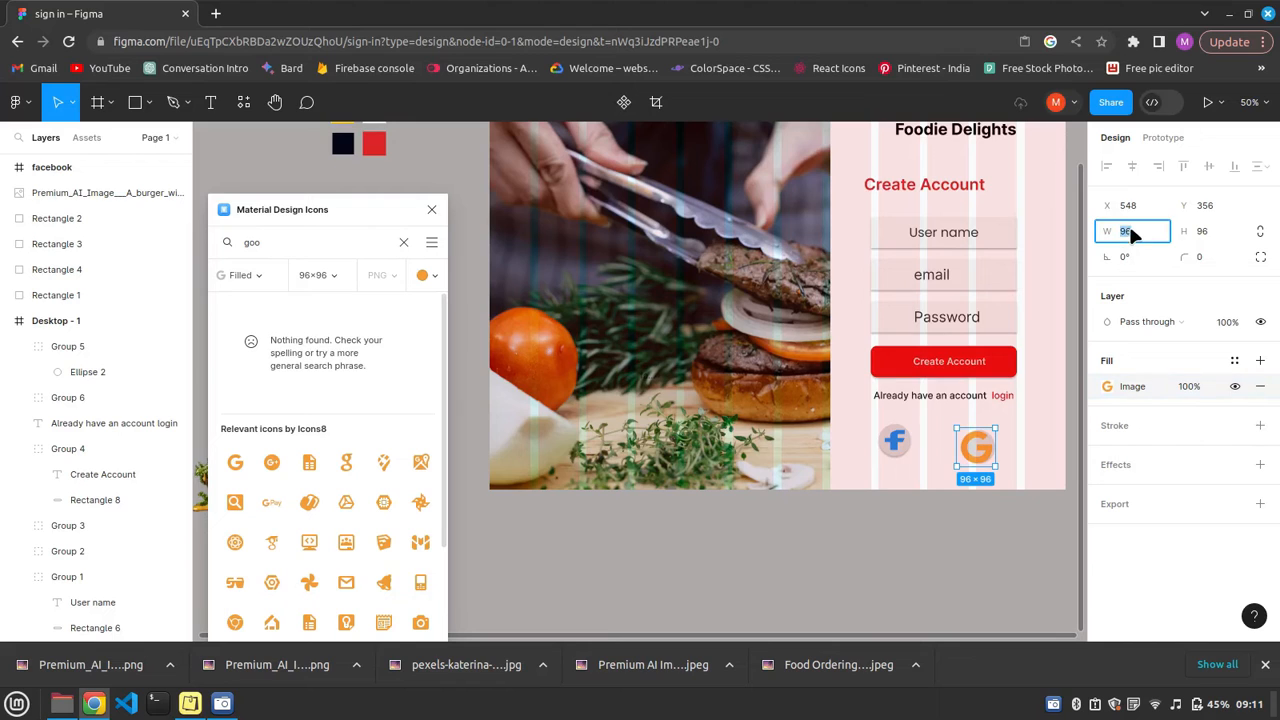
text(50)
key(Tab)
text(50)
key(Return)
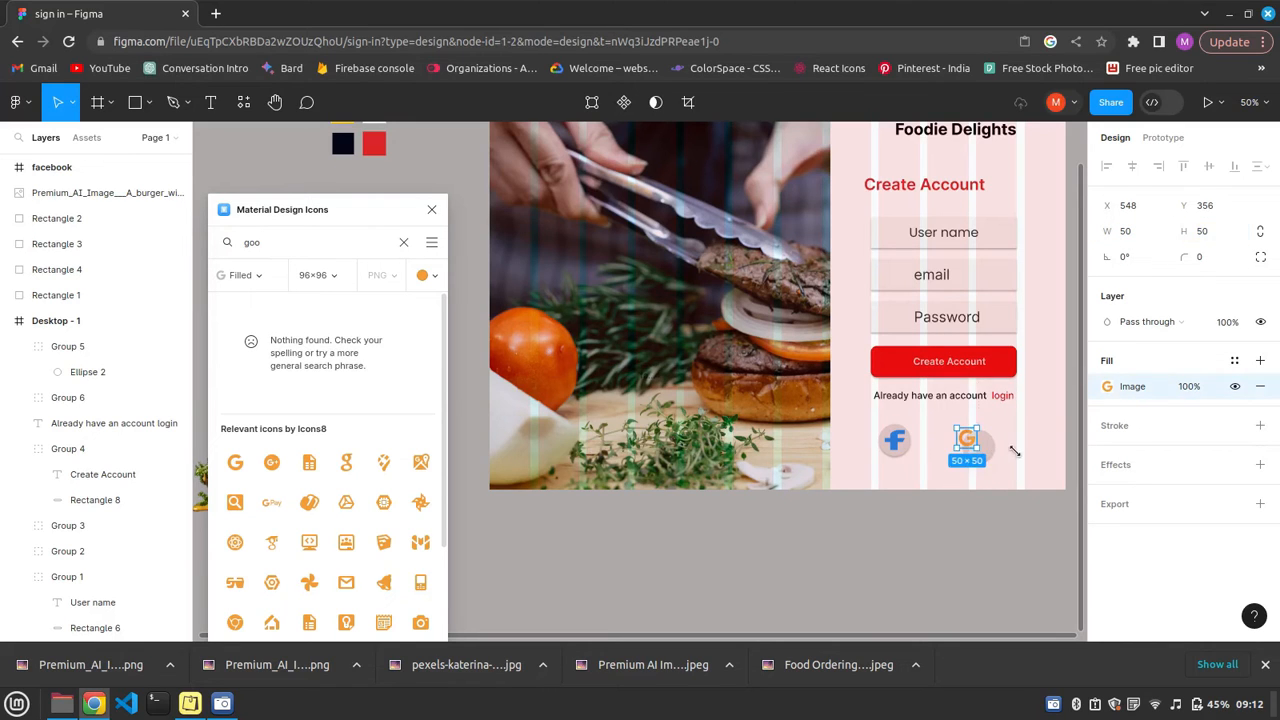
Centre the Google icon horizontally and vertically on the second circle and group the two.
click(988, 450)
drag(953, 441, 989, 443)
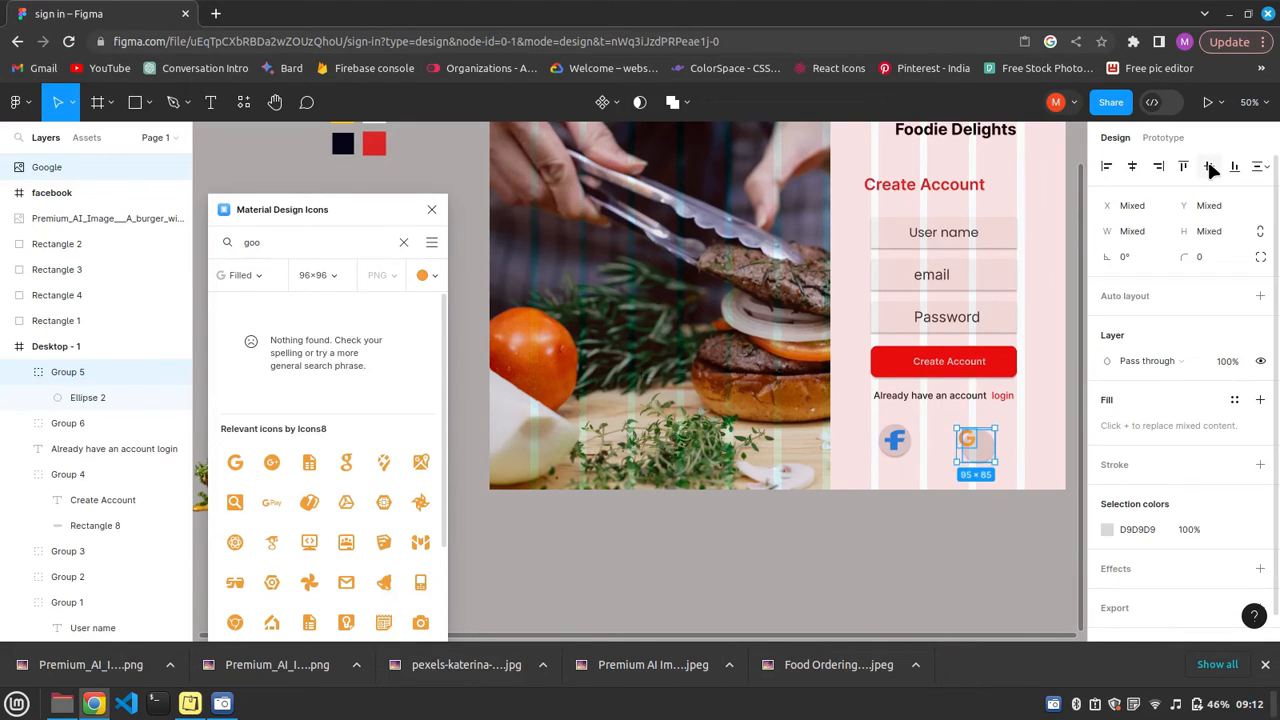
click(1209, 167)
click(1135, 170)
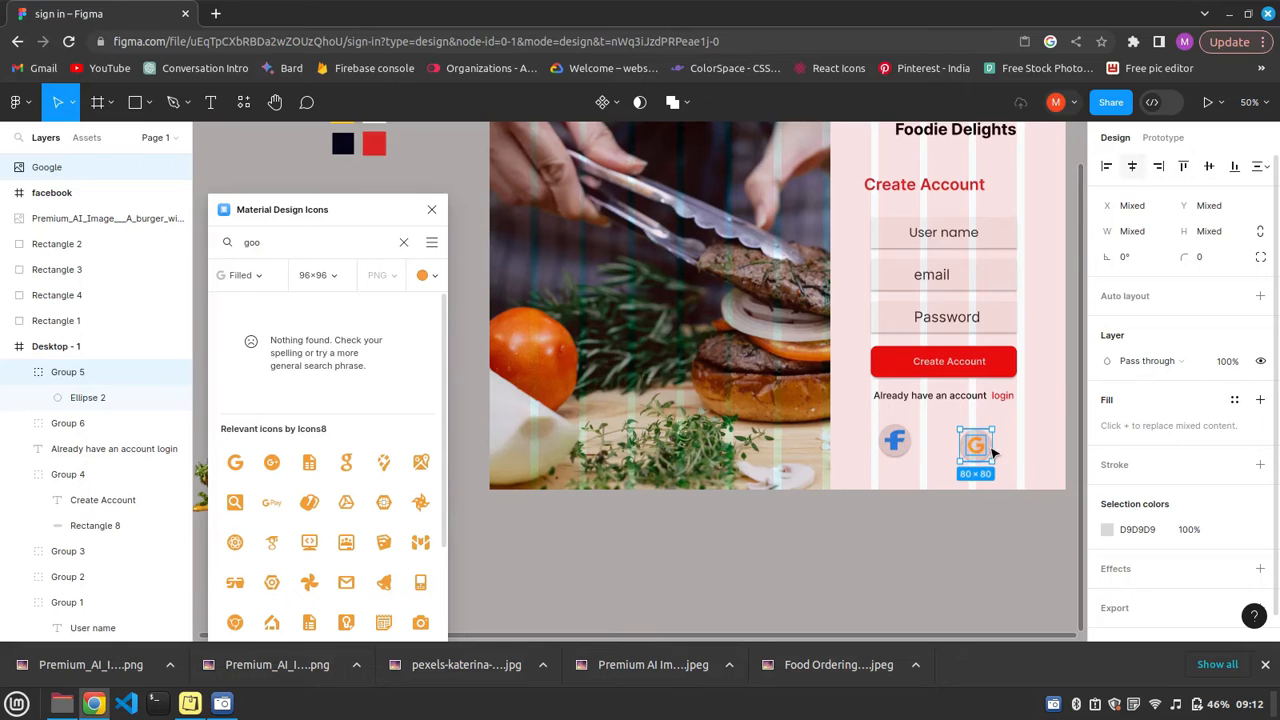
key(ctrl+g)
double_click(977, 450)
click(1107, 386)
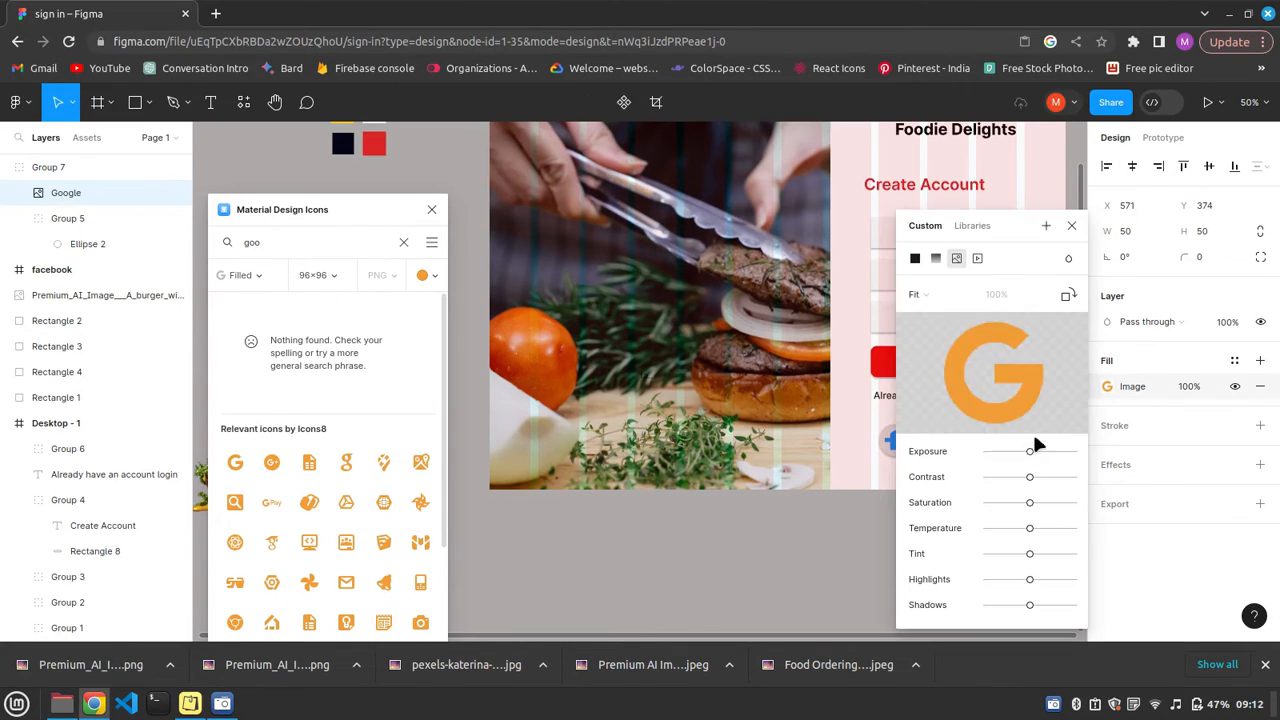
click(1107, 386)
click(1011, 453)
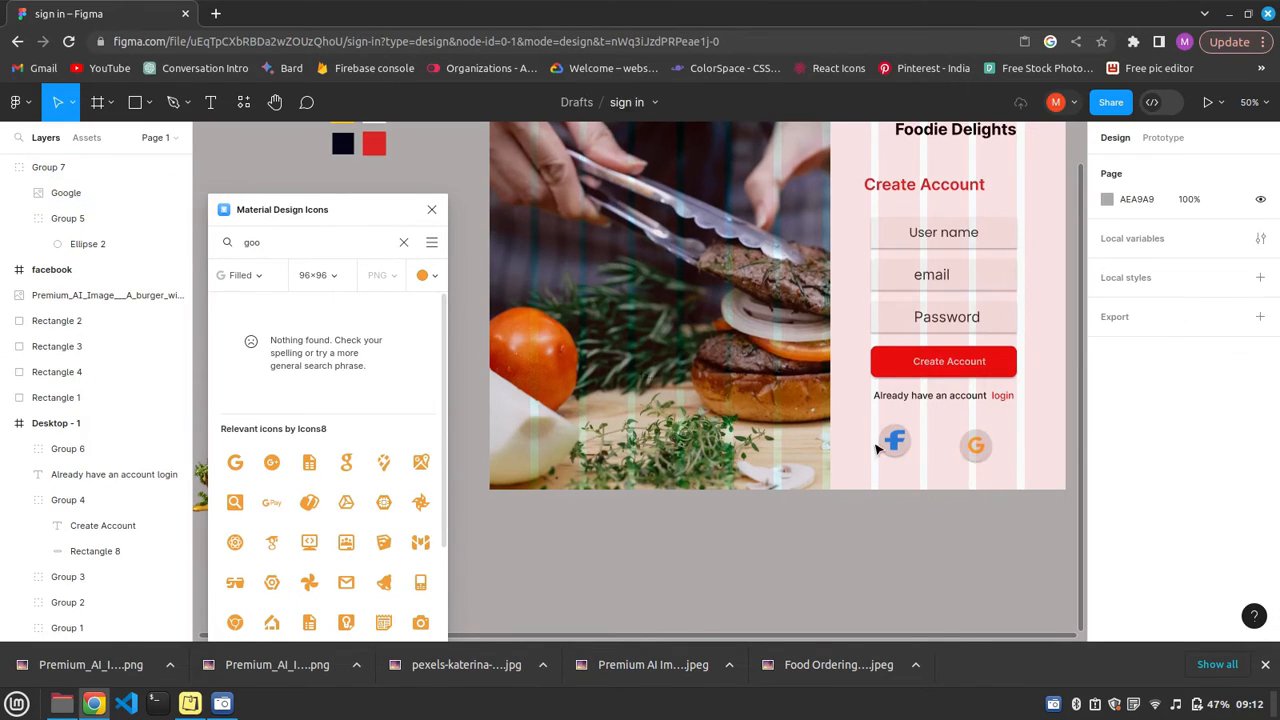
Align the Facebook and Google icon groups in one row and shift them slightly right beneath the login prompt.
drag(877, 449, 1000, 440)
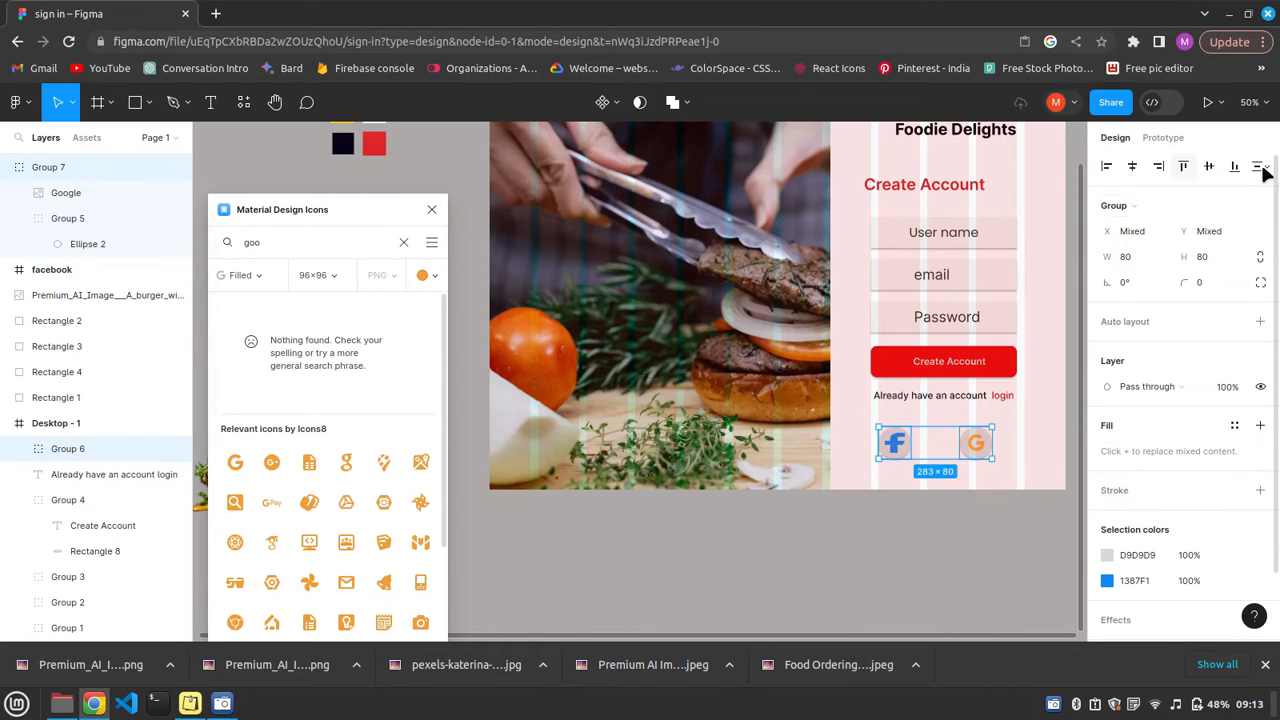
click(1262, 168)
click(1119, 246)
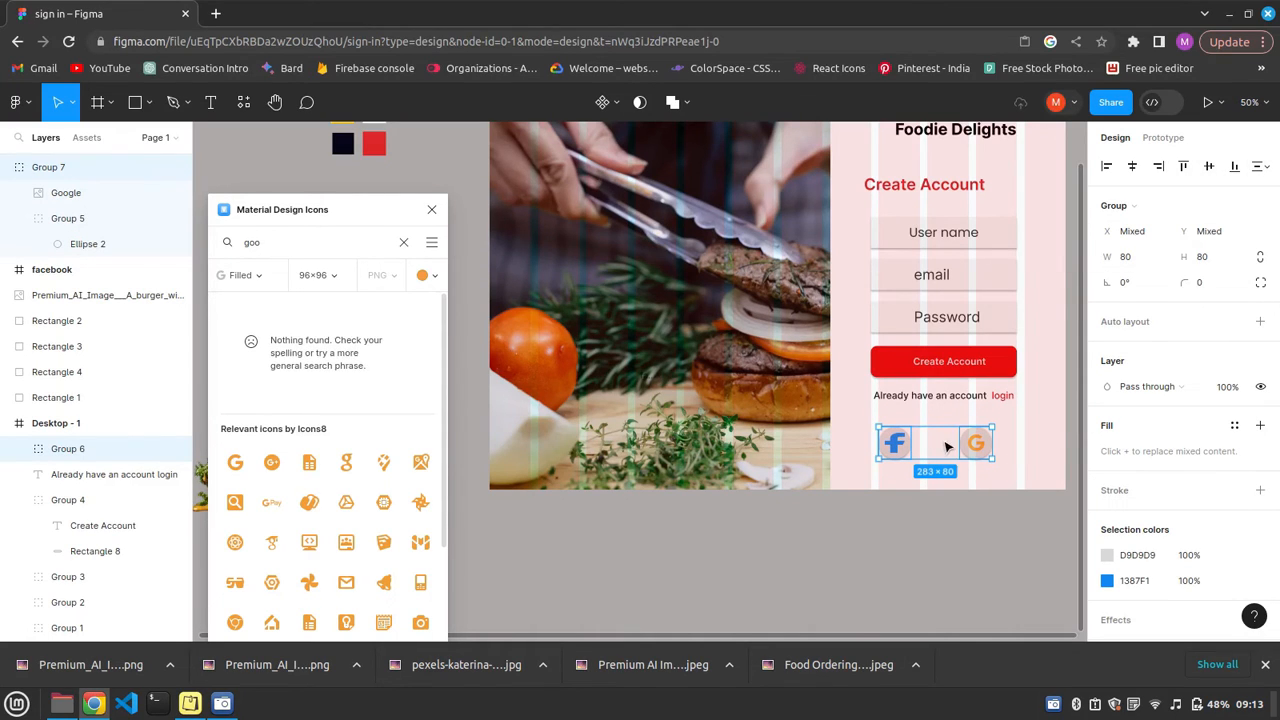
drag(948, 446, 958, 446)
click(982, 511)
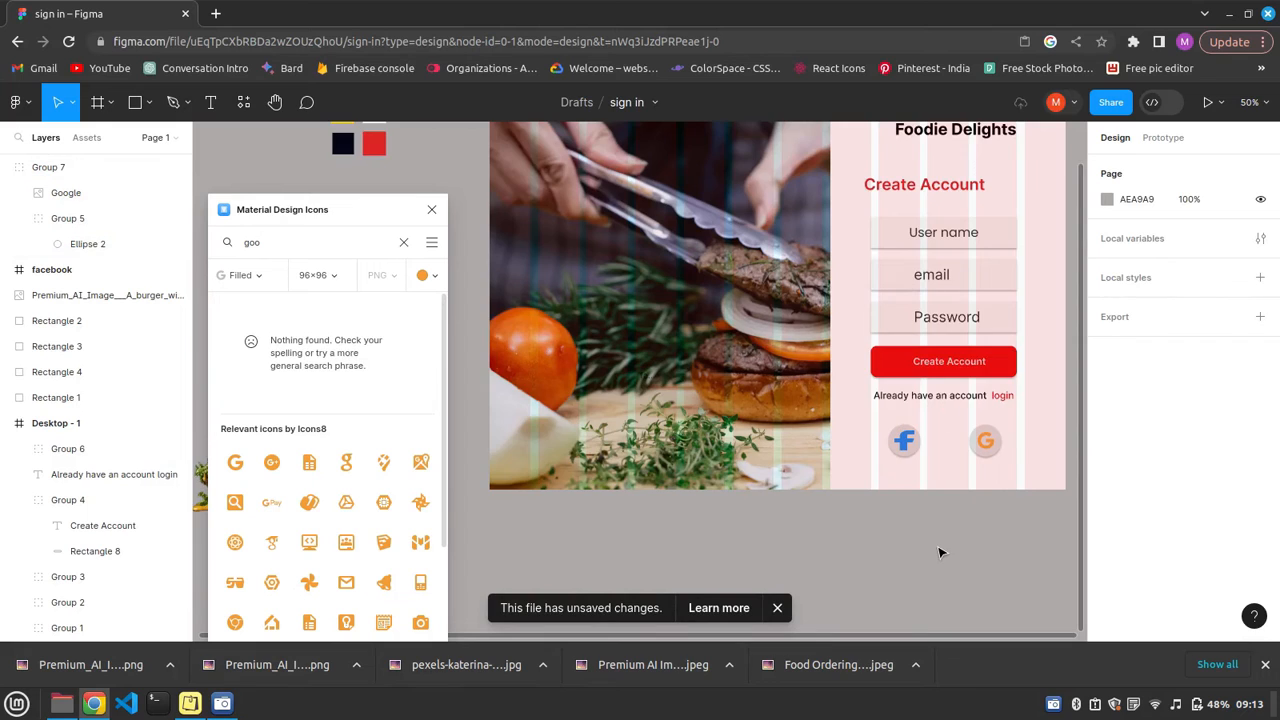
Shift the "Create Account" heading slightly right above the form fields and close the Material Design Icons plugin.
scroll(945, 430, up, 2)
click(912, 285)
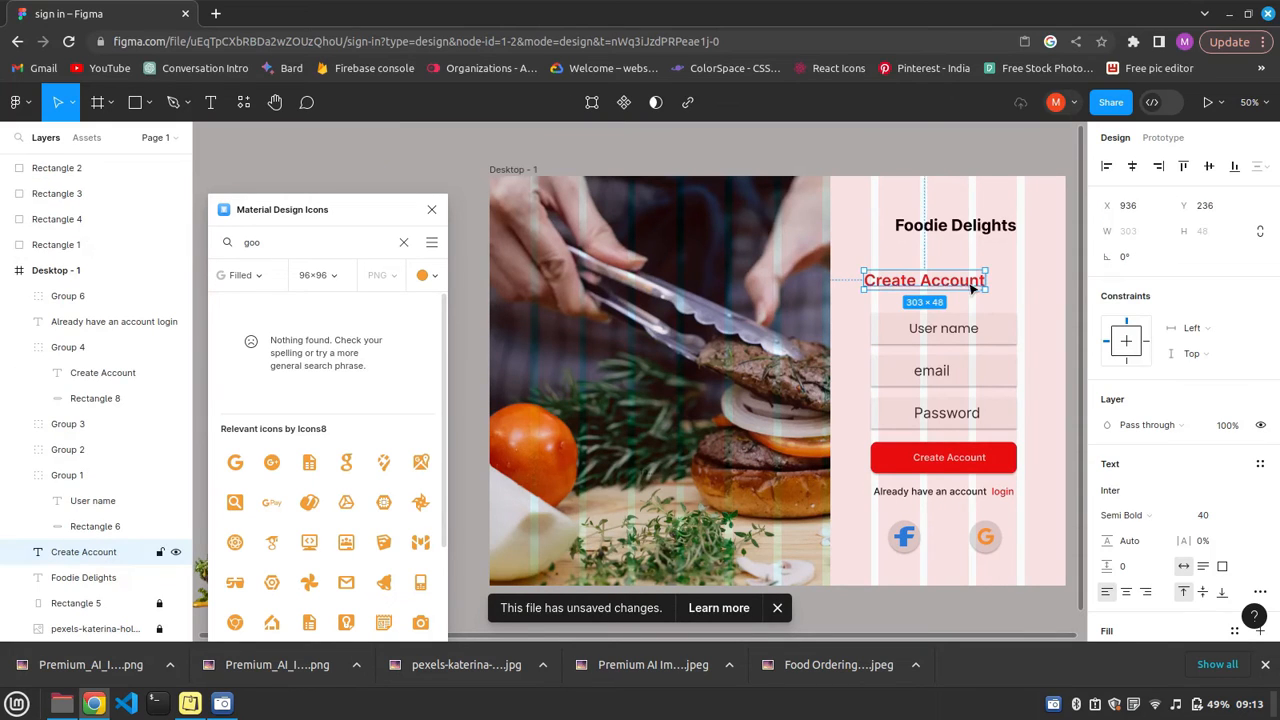
drag(970, 287, 985, 287)
click(432, 211)
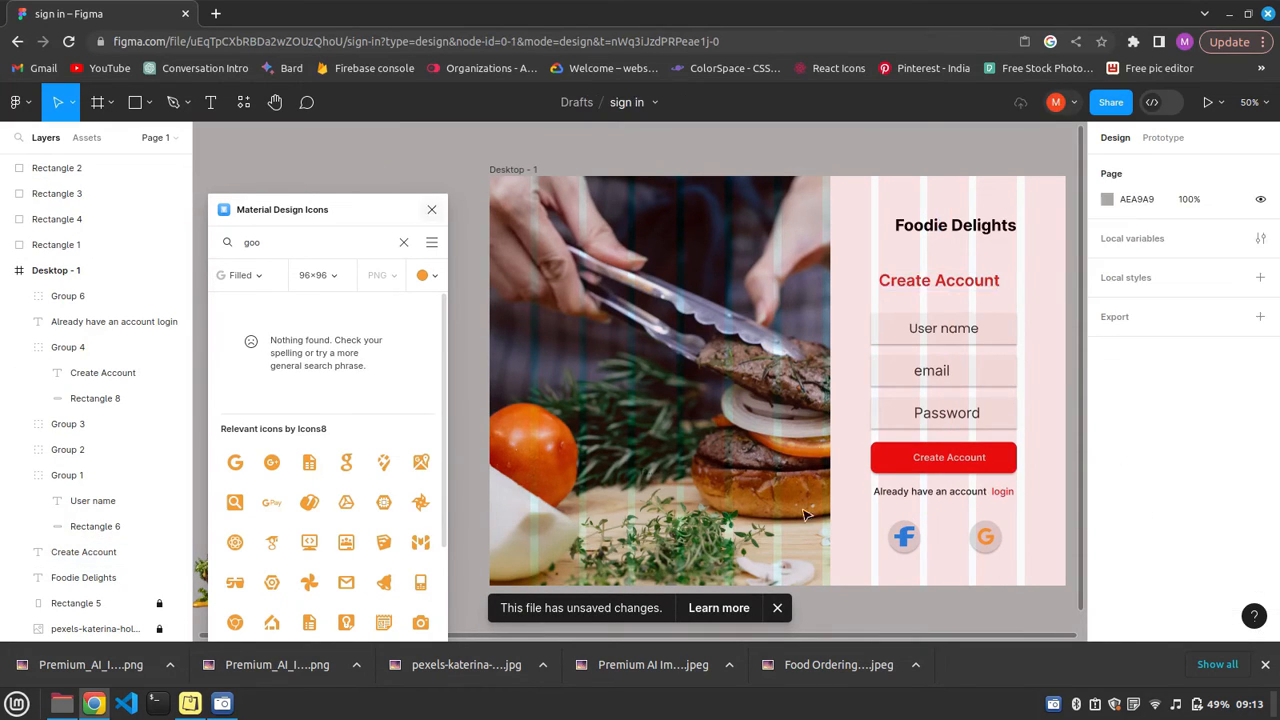
Draw a rectangle with corner radius 40 over the photo's lower-left corner and enlarge it to about 410 by 597.
click(140, 104)
click(133, 144)
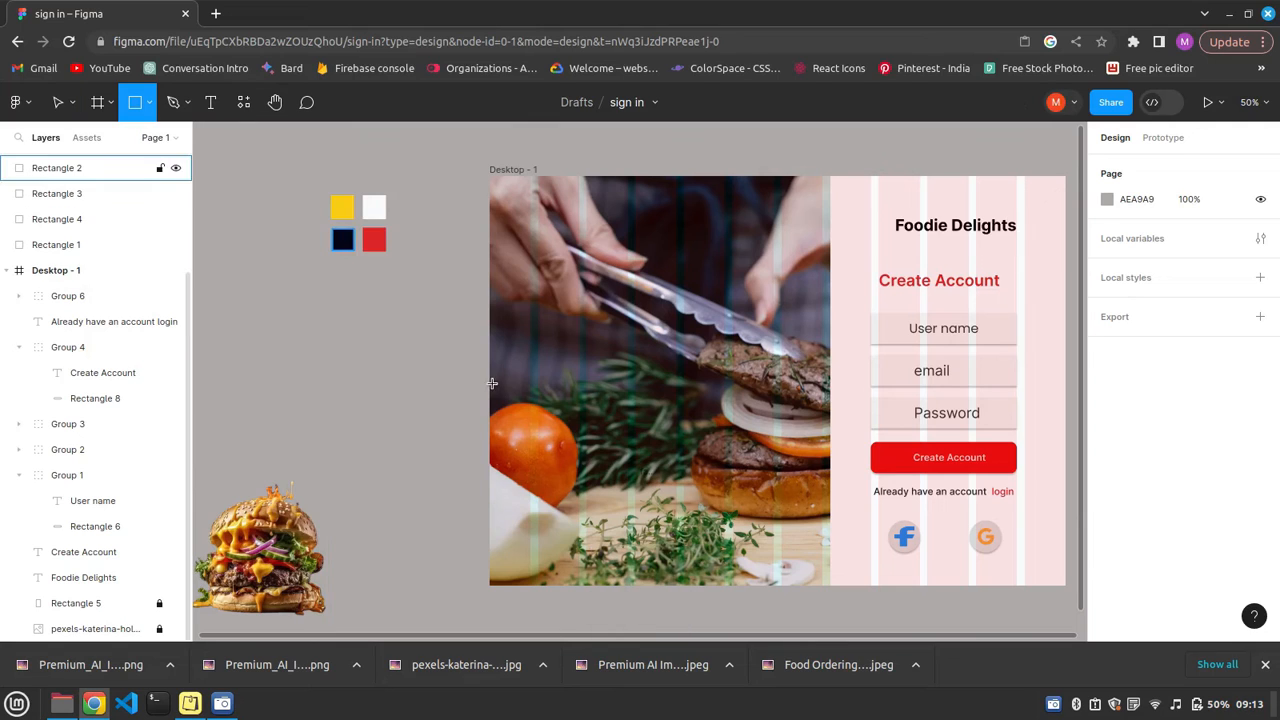
mouse_move(490, 380)
mouse_down()
mouse_move(585, 440)
mouse_move(622, 579)
mouse_up()
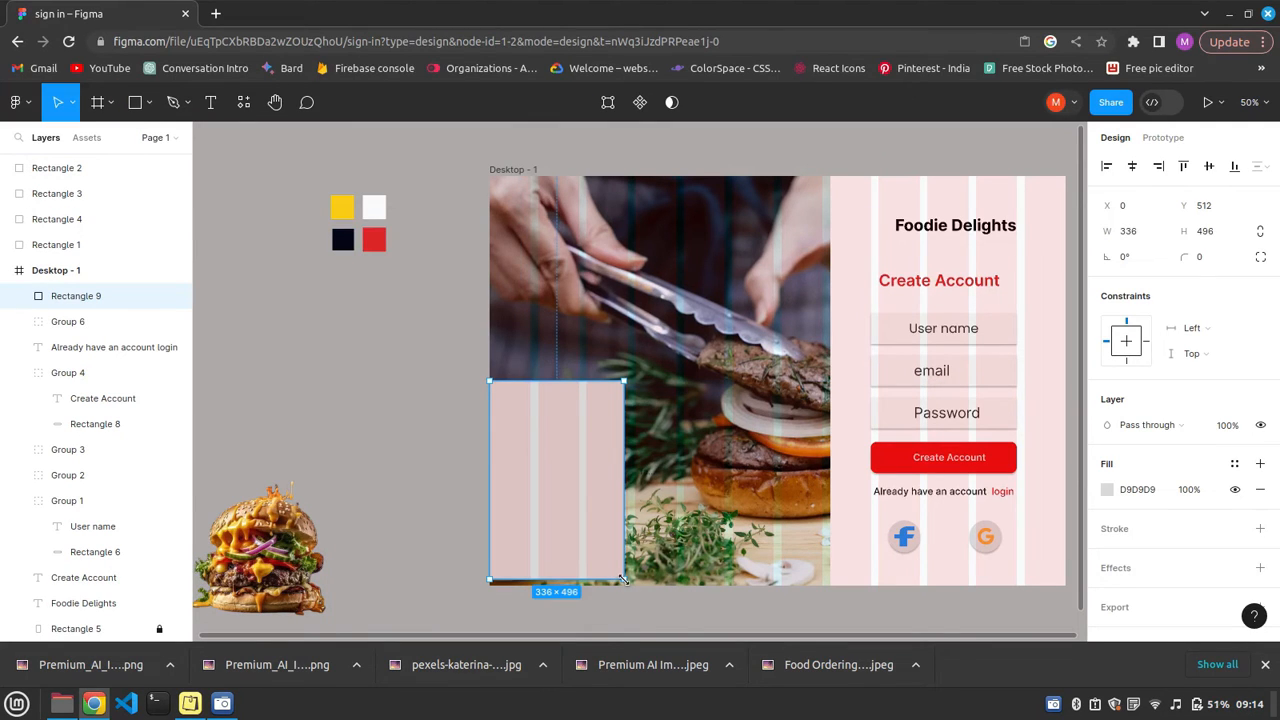
click(1205, 256)
text(40)
key(Return)
drag(577, 515, 572, 555)
drag(621, 422, 648, 380)
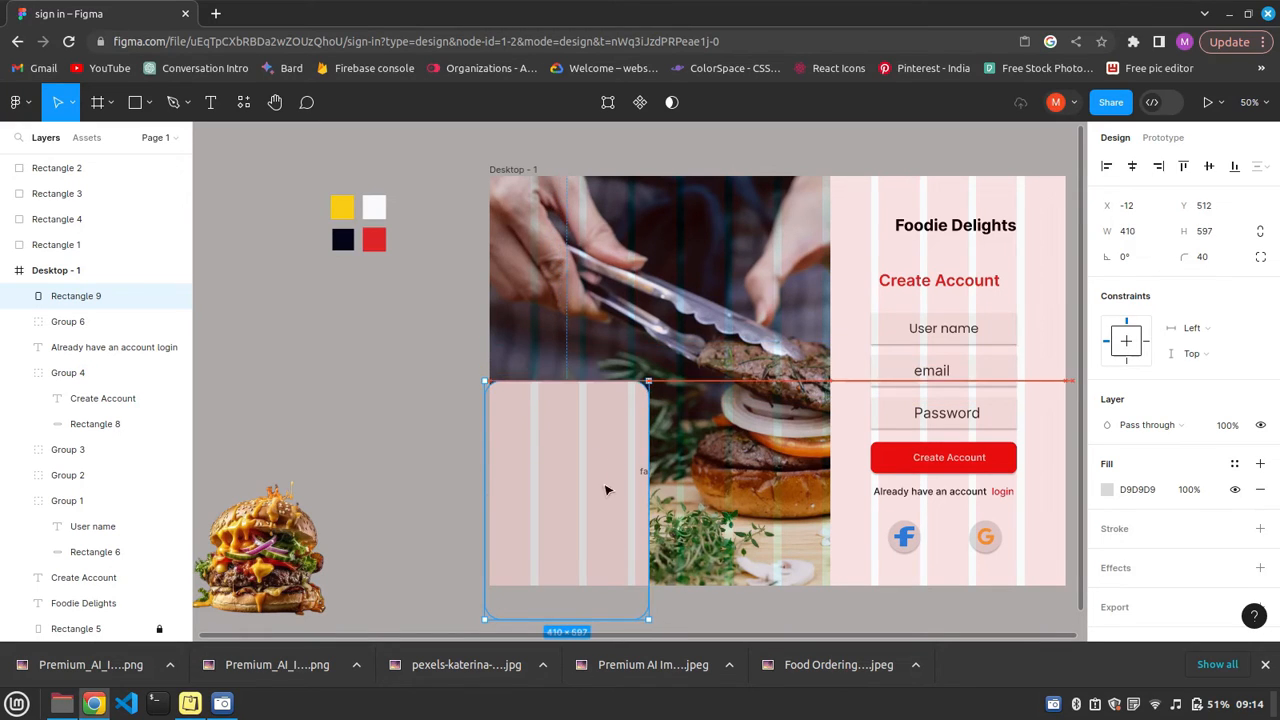
Fill the new rounded rectangle with the yellow sampled from the palette swatch.
click(1107, 489)
click(918, 450)
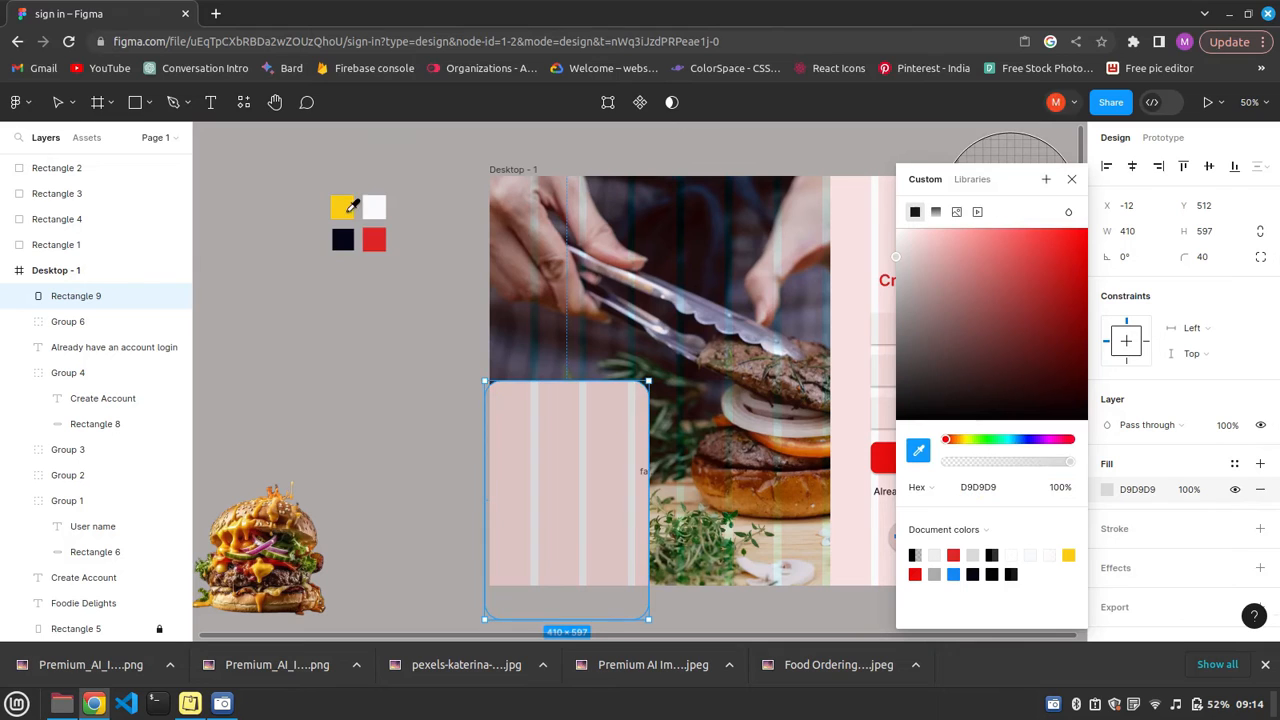
click(348, 215)
Place the cut-out burger image over the yellow rounded rectangle inside the frame and enlarge it.
click(269, 556)
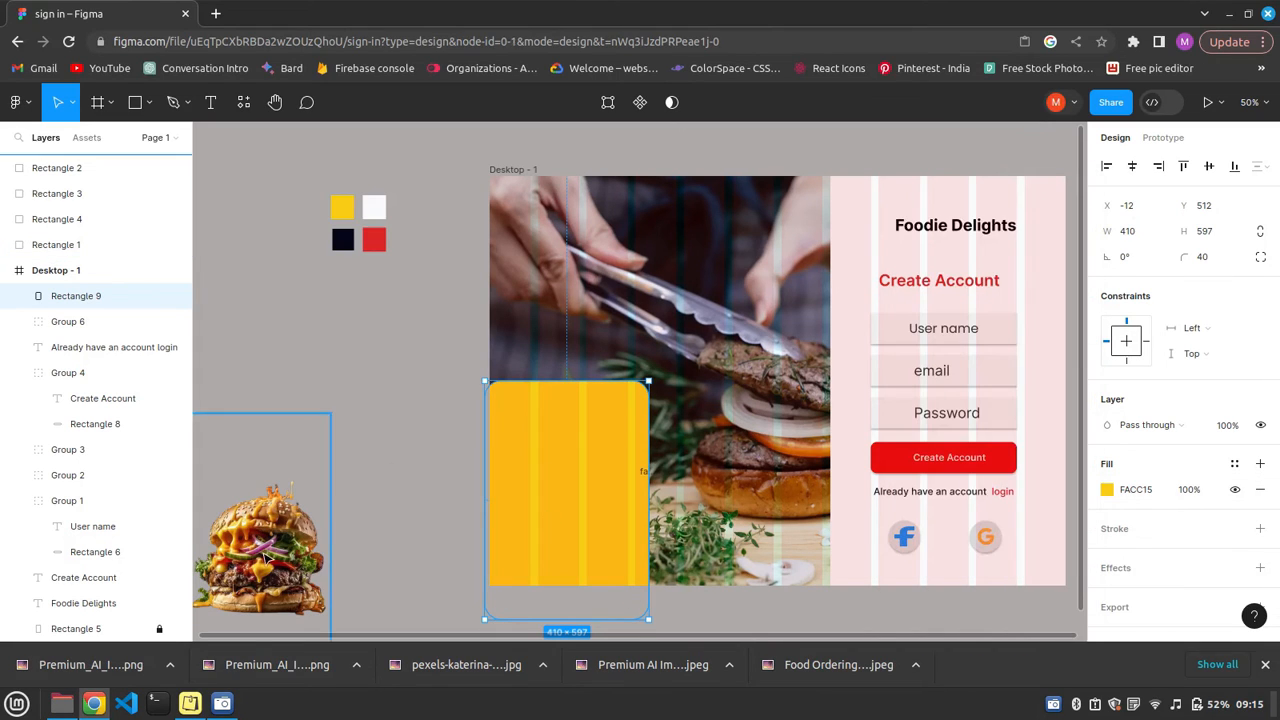
drag(500, 521, 624, 498)
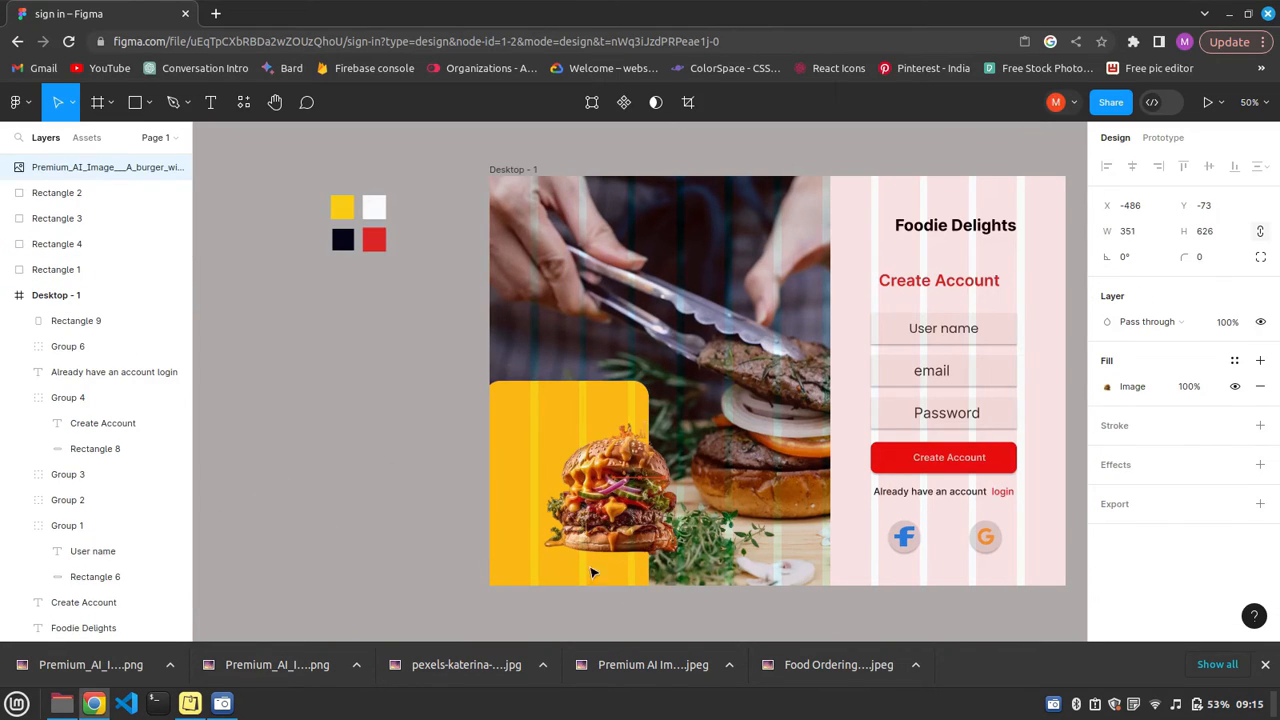
scroll(503, 460, down, 1)
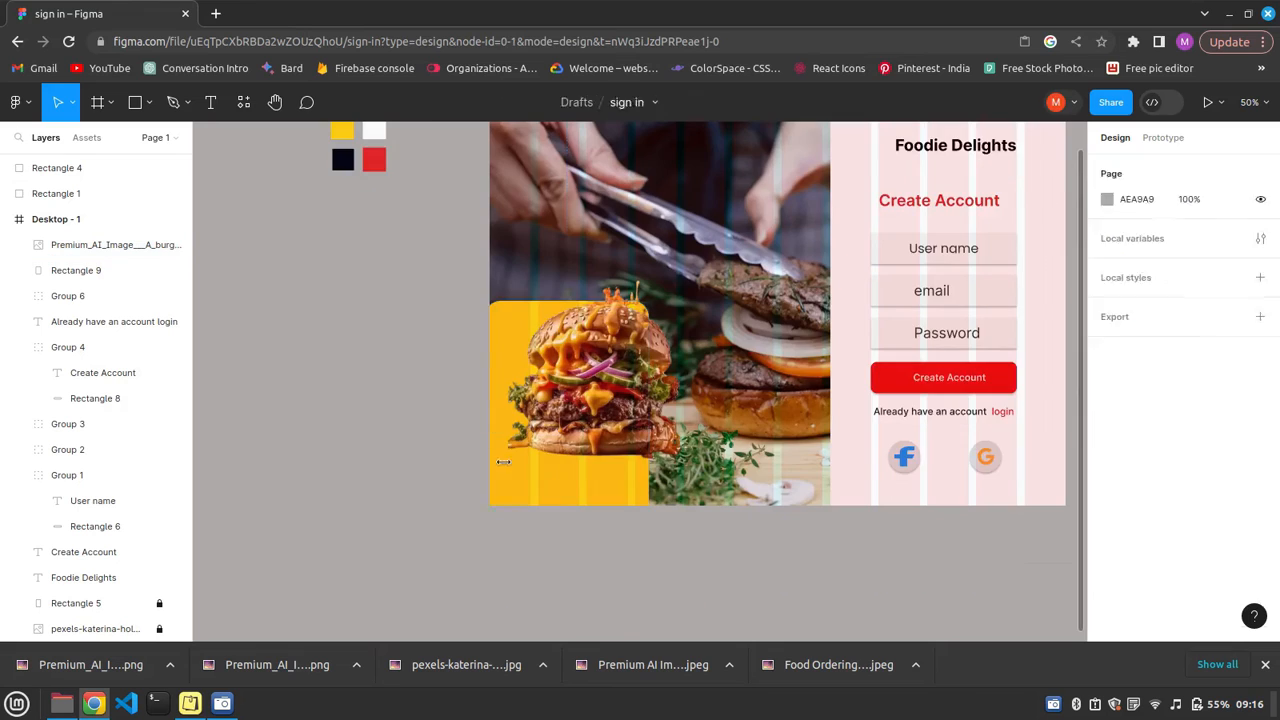
Change the rounded rectangle's fill to the dark navy 020617 sampled from the palette swatch.
click(503, 460)
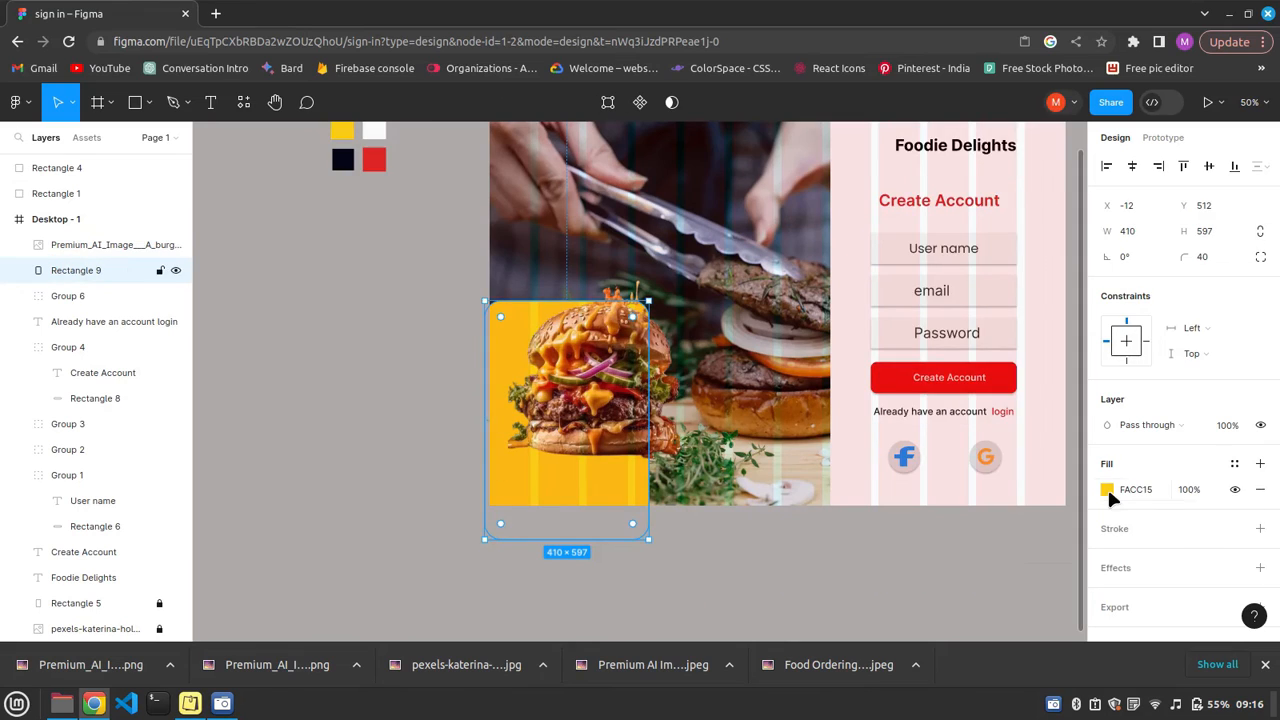
click(1107, 487)
click(918, 450)
click(343, 160)
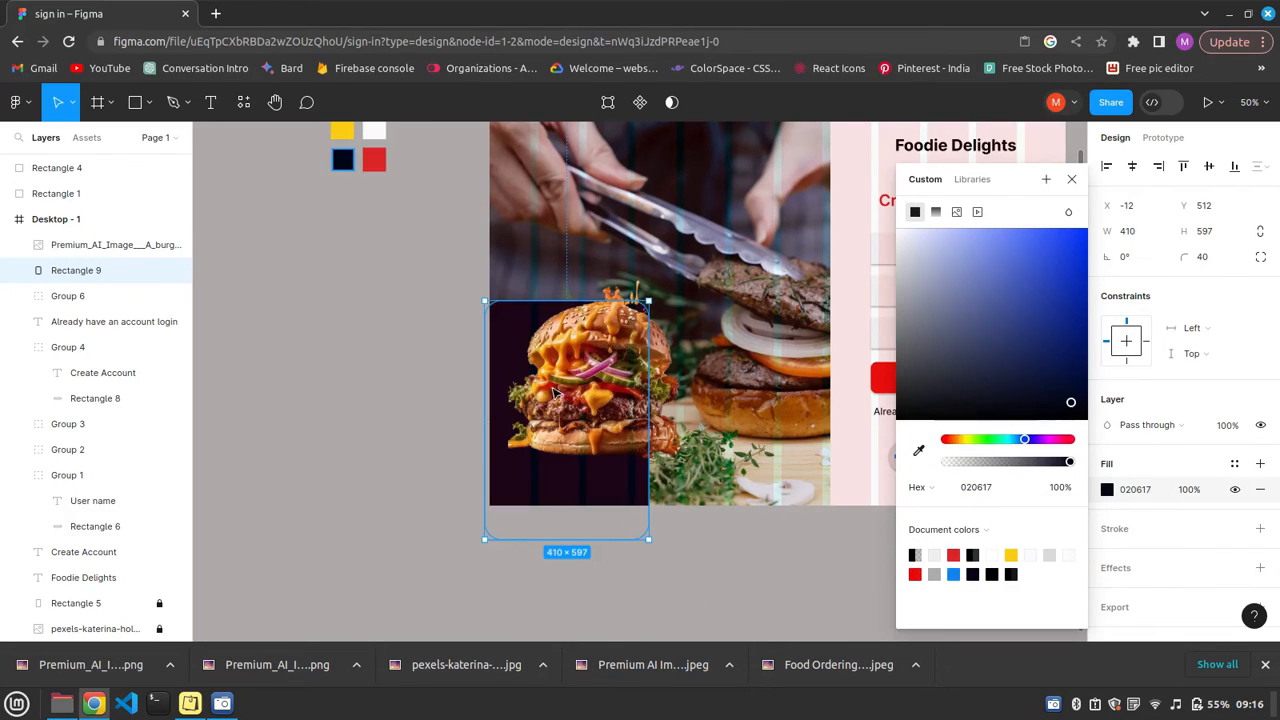
key(Escape)
key(Escape)
key(Escape)
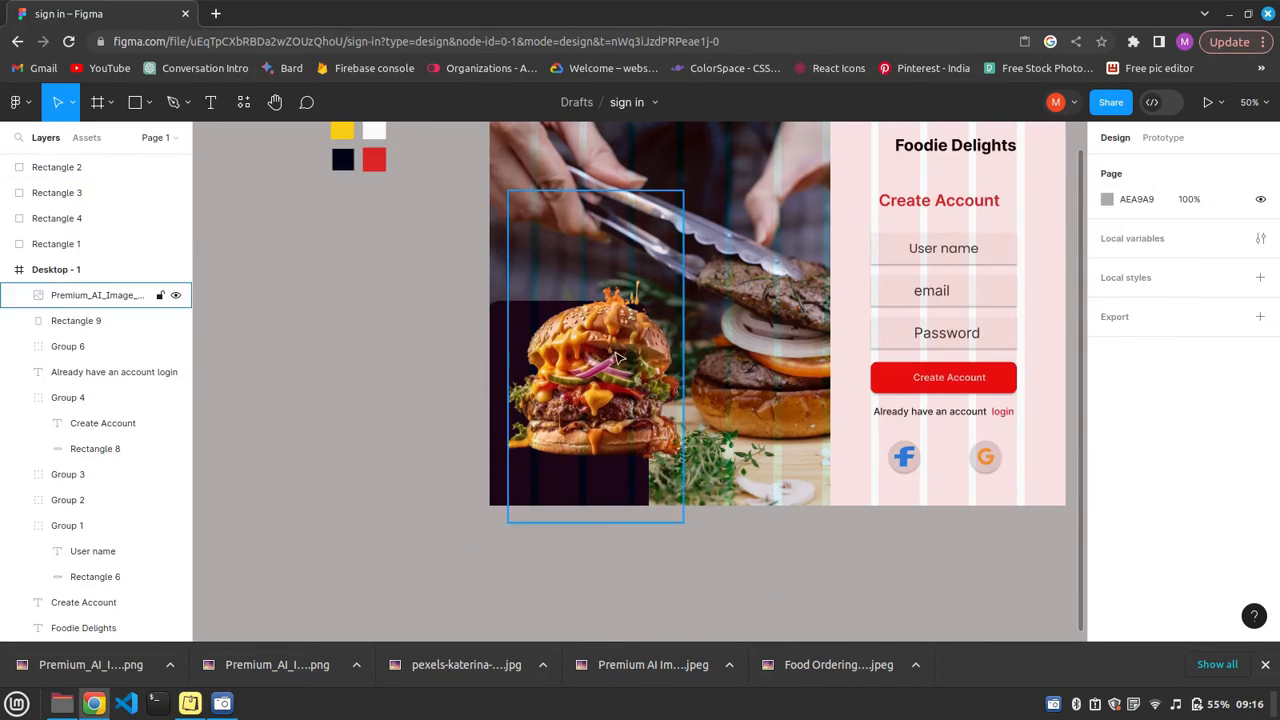
Enlarge the cut-out burger image to about 516 by 873 and move it slightly up.
click(680, 521)
drag(713, 541, 714, 539)
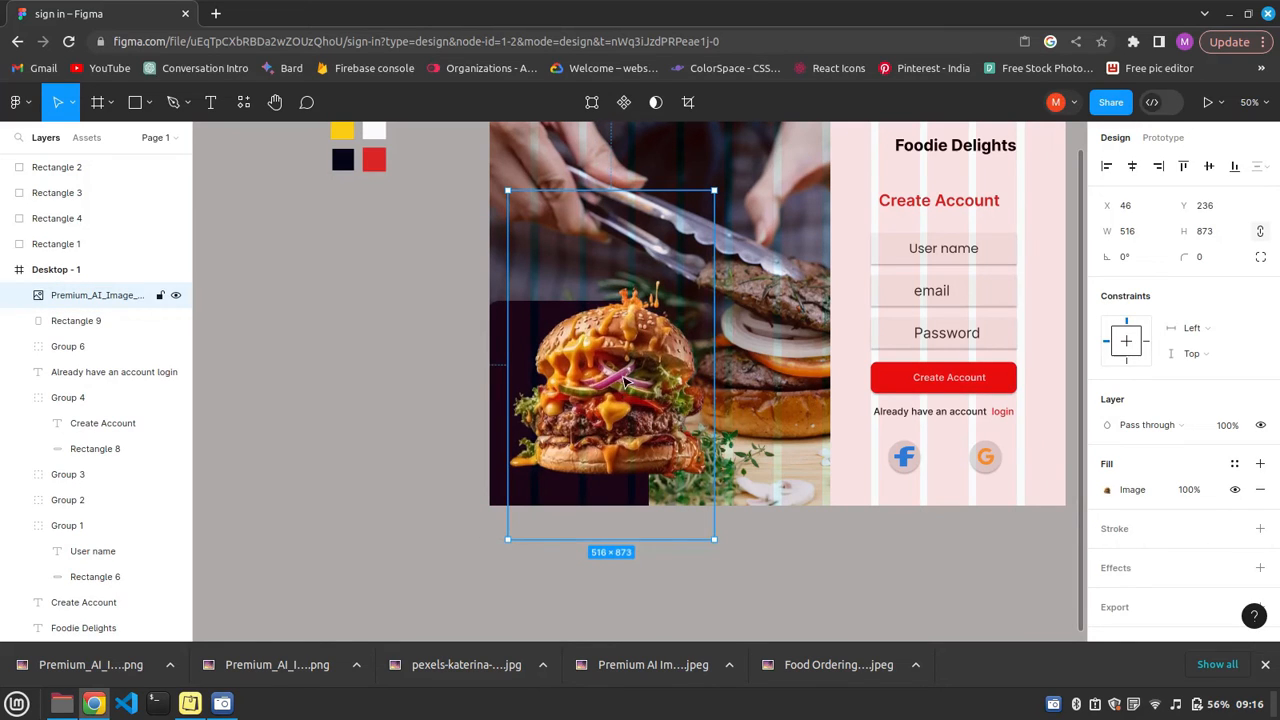
drag(622, 378, 624, 343)
Move the dark rounded rectangle slightly down and group it with the burger image.
click(493, 418)
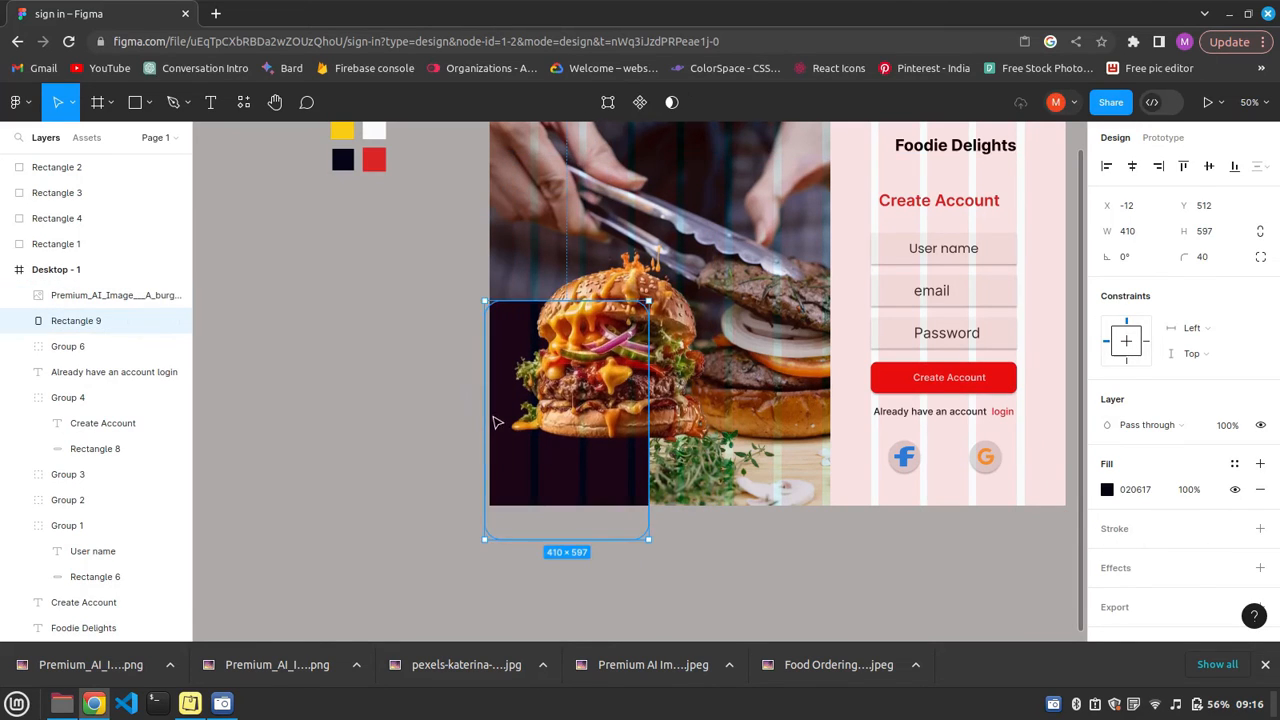
drag(497, 423, 496, 449)
click(576, 588)
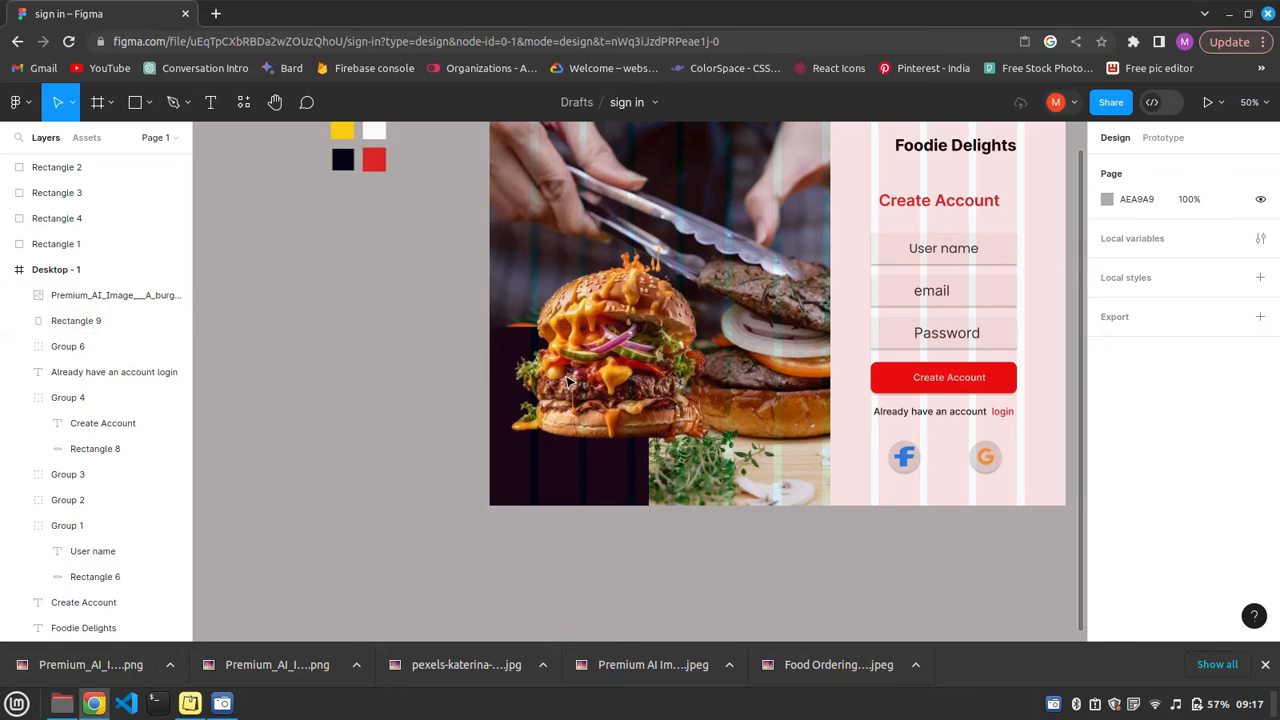
drag(568, 381, 568, 390)
key(ctrl+g)
click(808, 556)
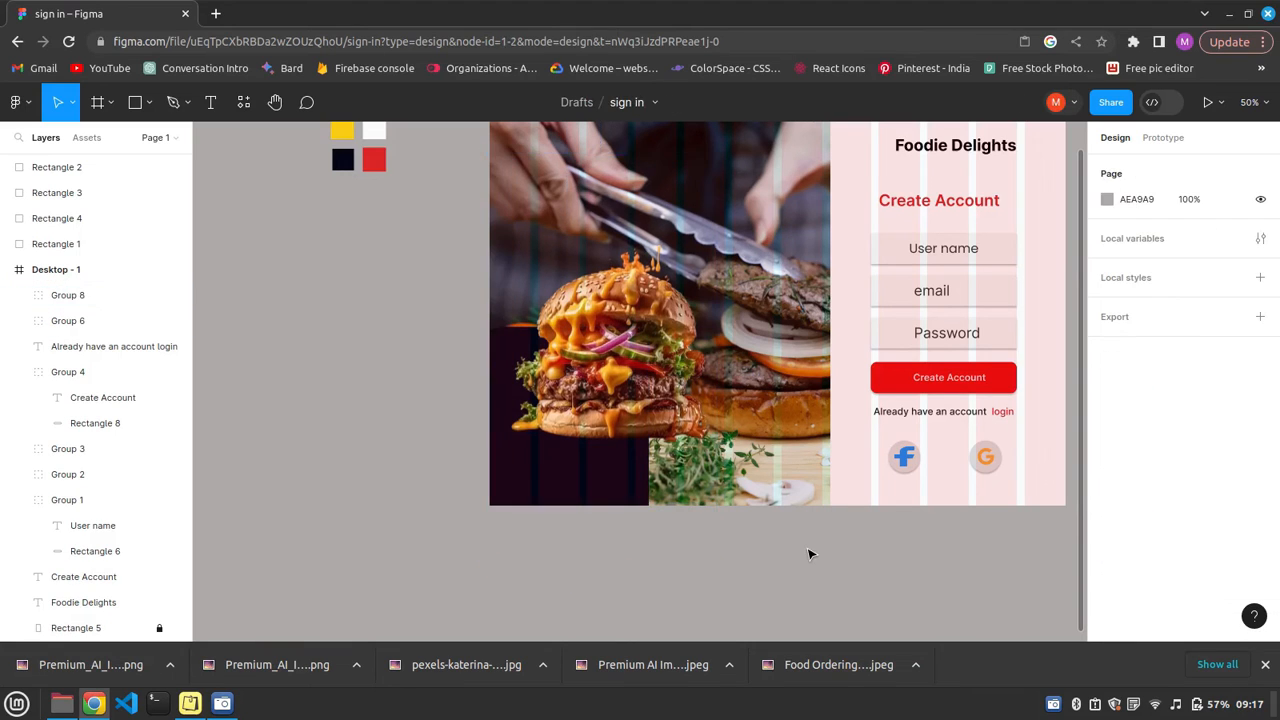
Copy the description beginning "Indulge your taste buds at Foodie Delights" from the Notes app and return to Figma.
scroll(648, 440, up, 3)
scroll(648, 440, down, 3)
click(190, 704)
double_click(316, 156)
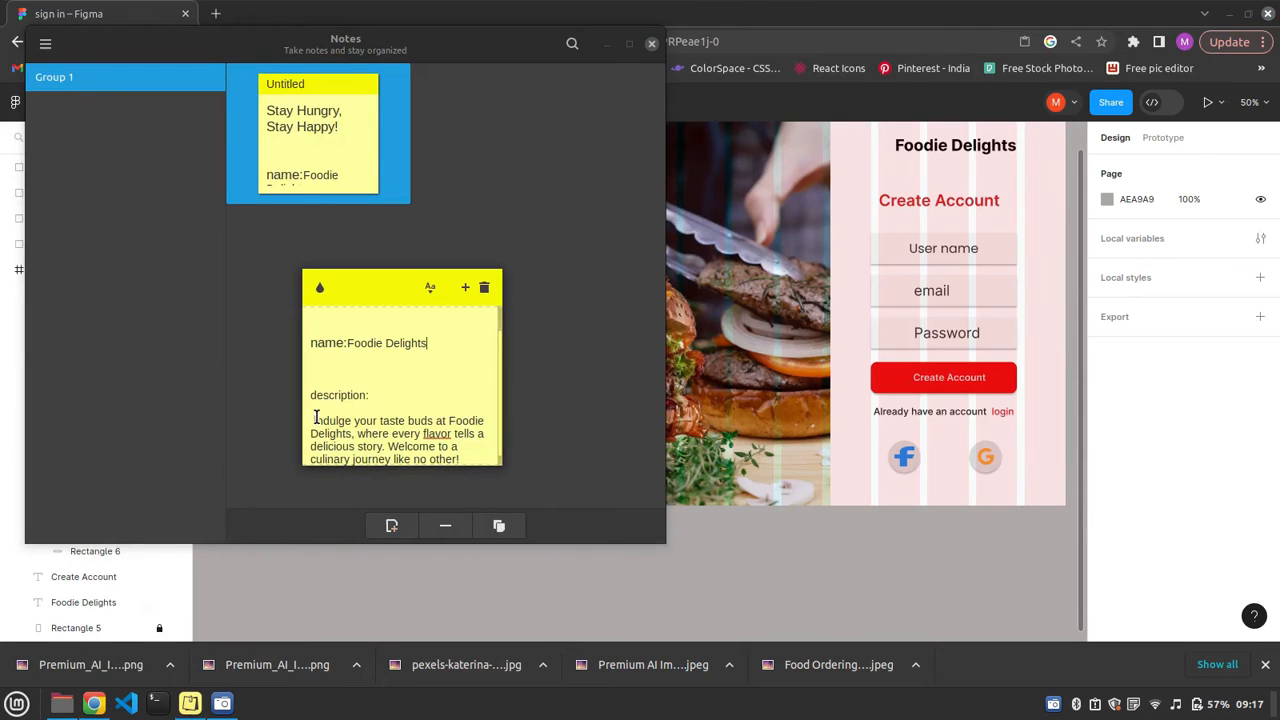
drag(314, 411, 476, 462)
key(alt+Tab)
Add a text layer above the burger with the copied description and pull in its left edge to wrap it.
key(t)
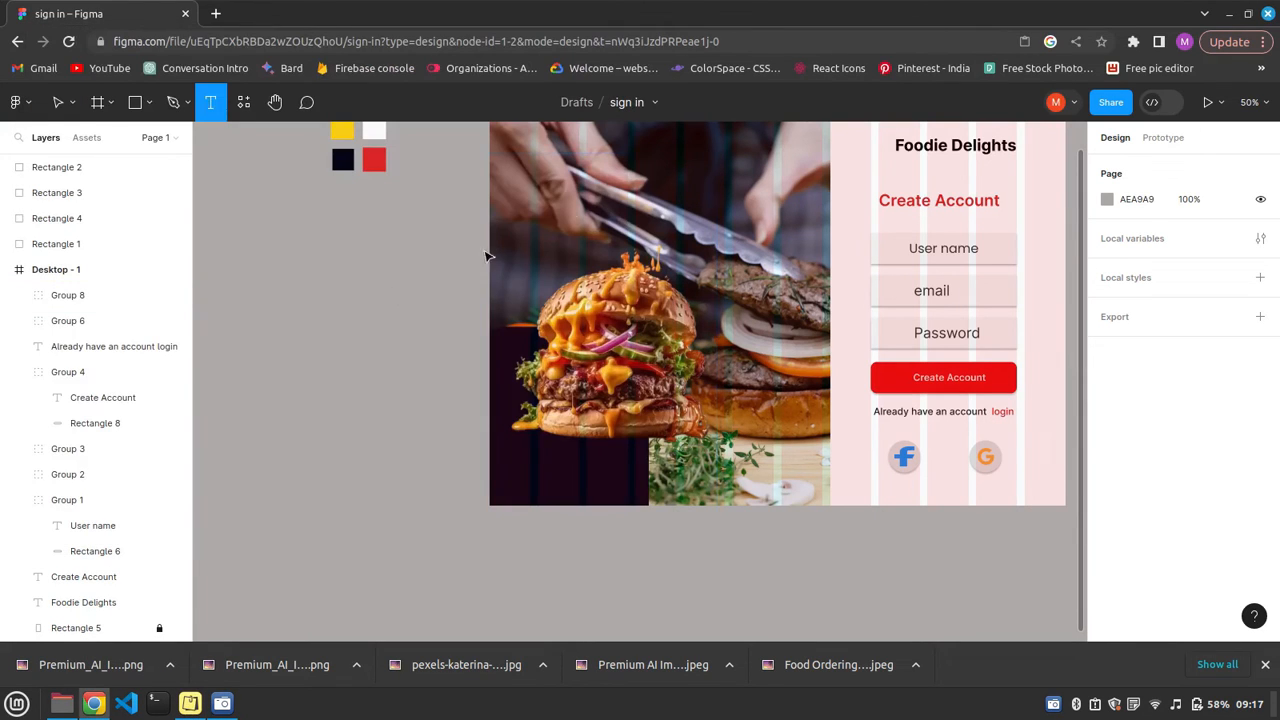
click(548, 194)
key(ctrl+v)
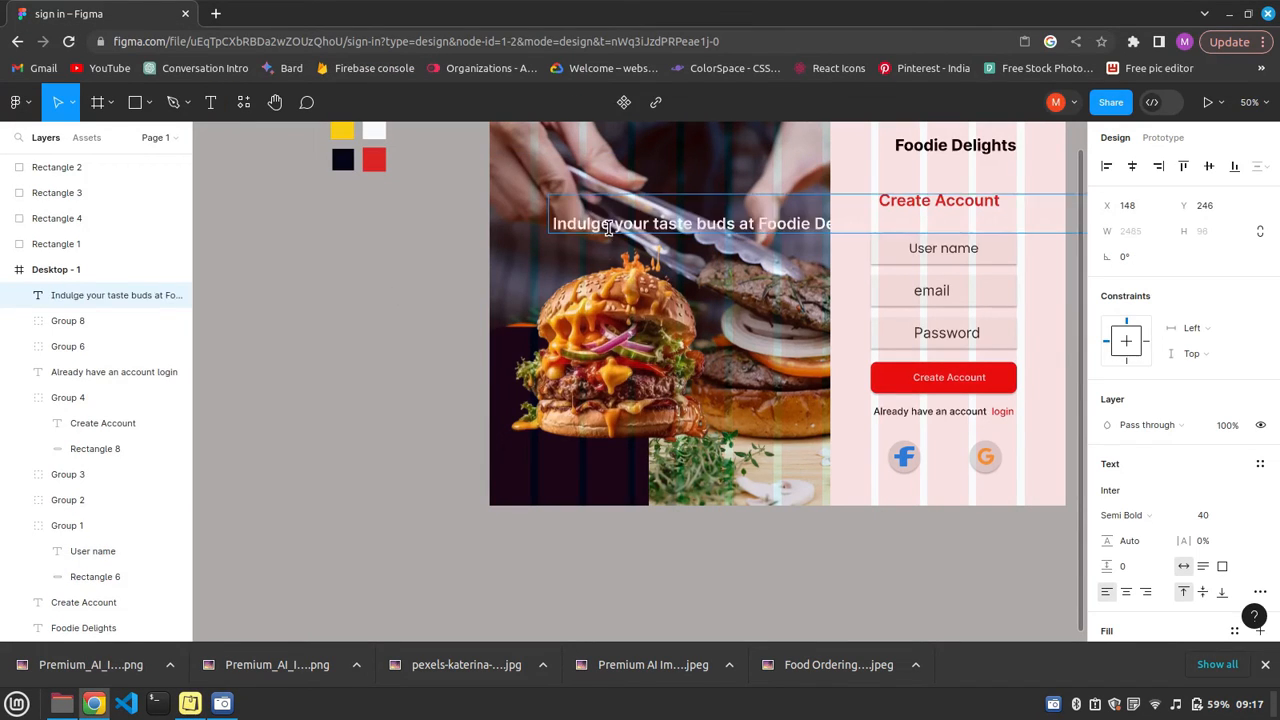
click(602, 190)
drag(549, 215, 720, 219)
Set the description text to Medium weight and font size 24.
click(1140, 515)
click(1143, 491)
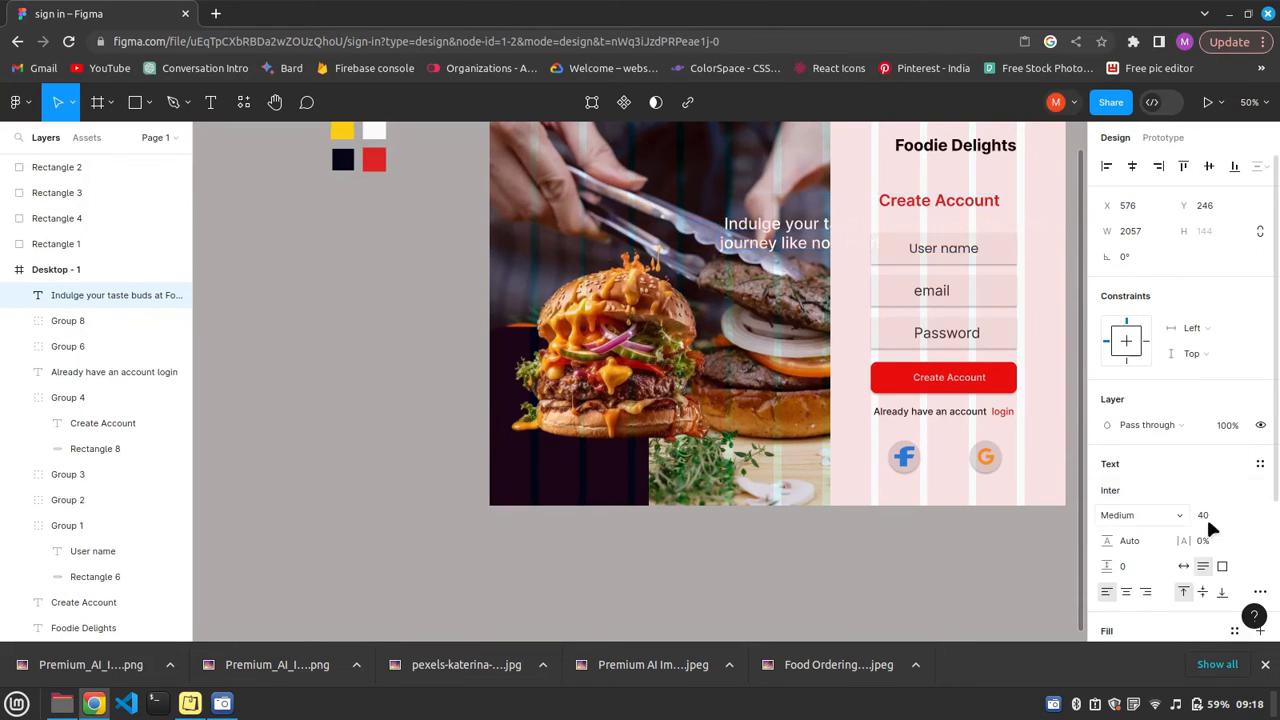
click(1220, 515)
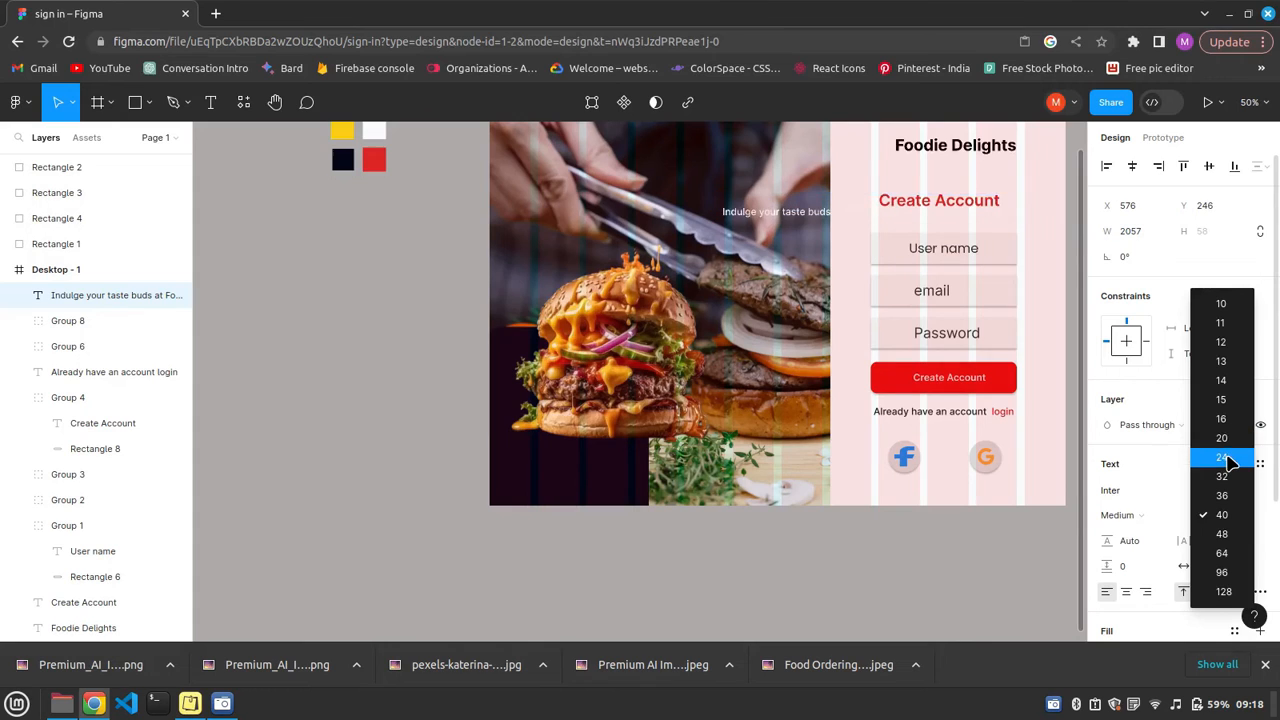
click(1226, 458)
Resize the description's text box to about 640 wide and position it just above the burger.
drag(826, 216, 620, 231)
drag(514, 220, 786, 232)
drag(697, 238, 818, 240)
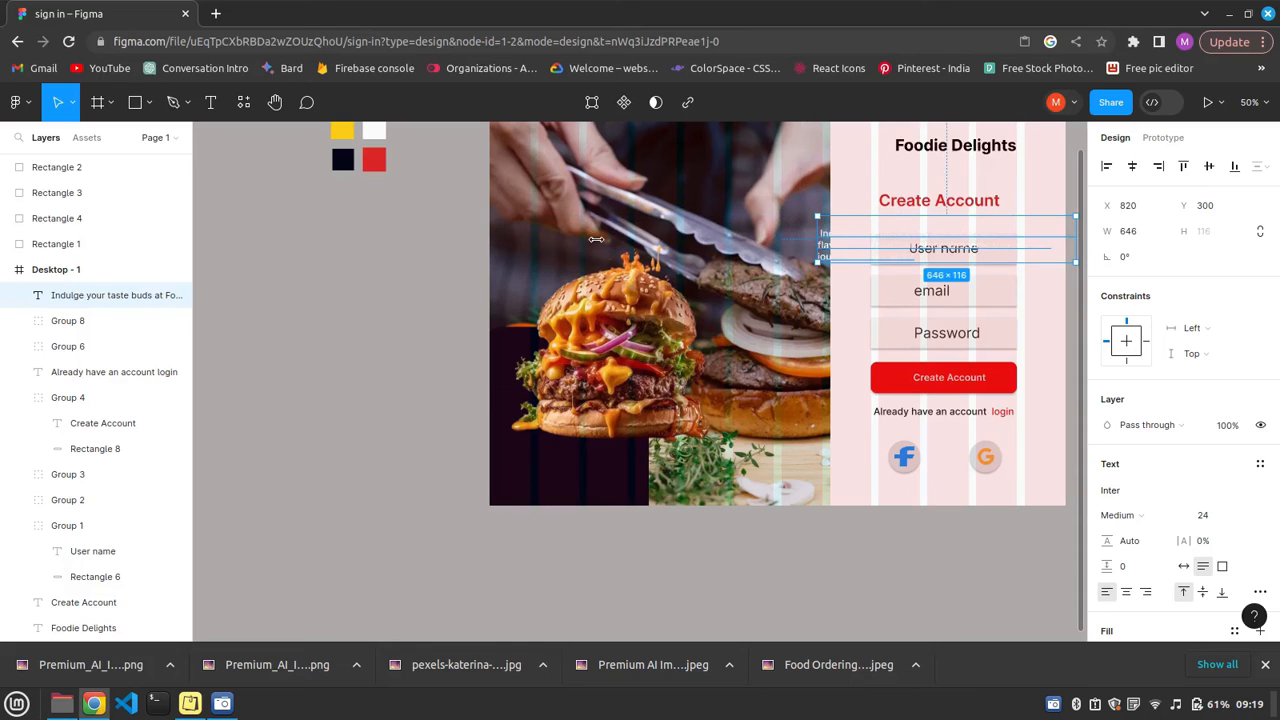
drag(596, 239, 829, 232)
drag(705, 245, 545, 240)
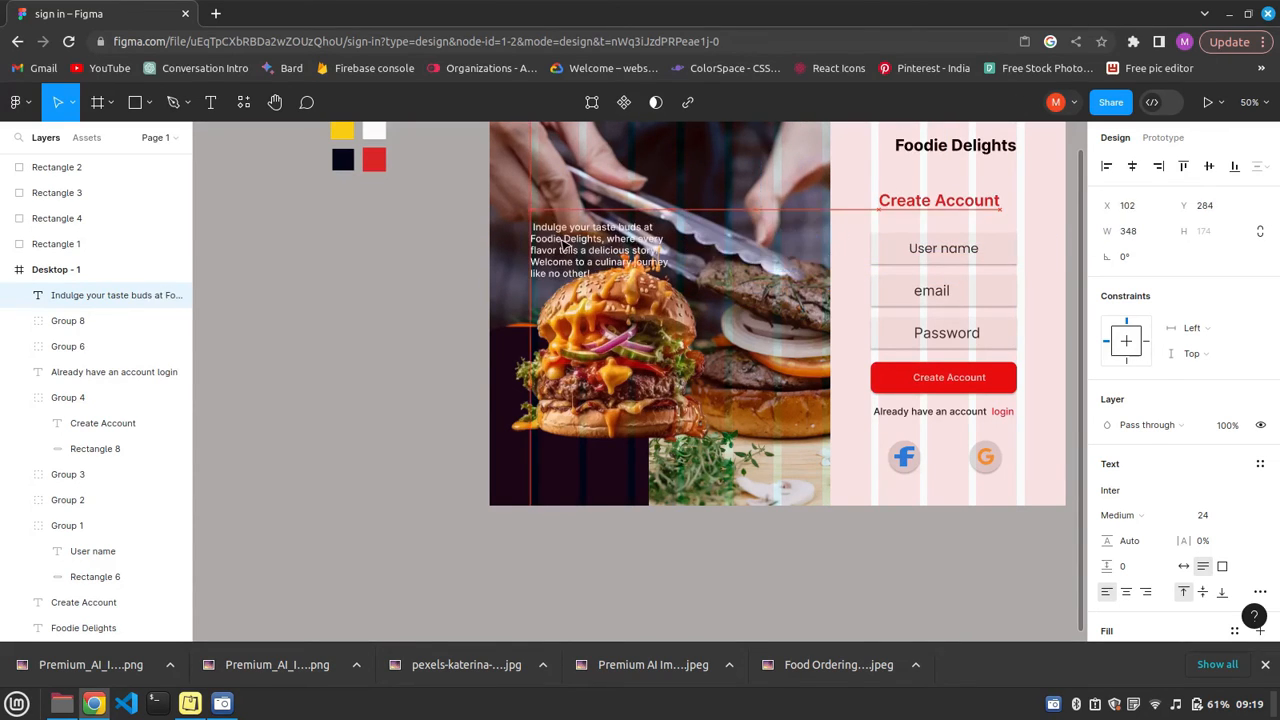
drag(669, 235, 760, 241)
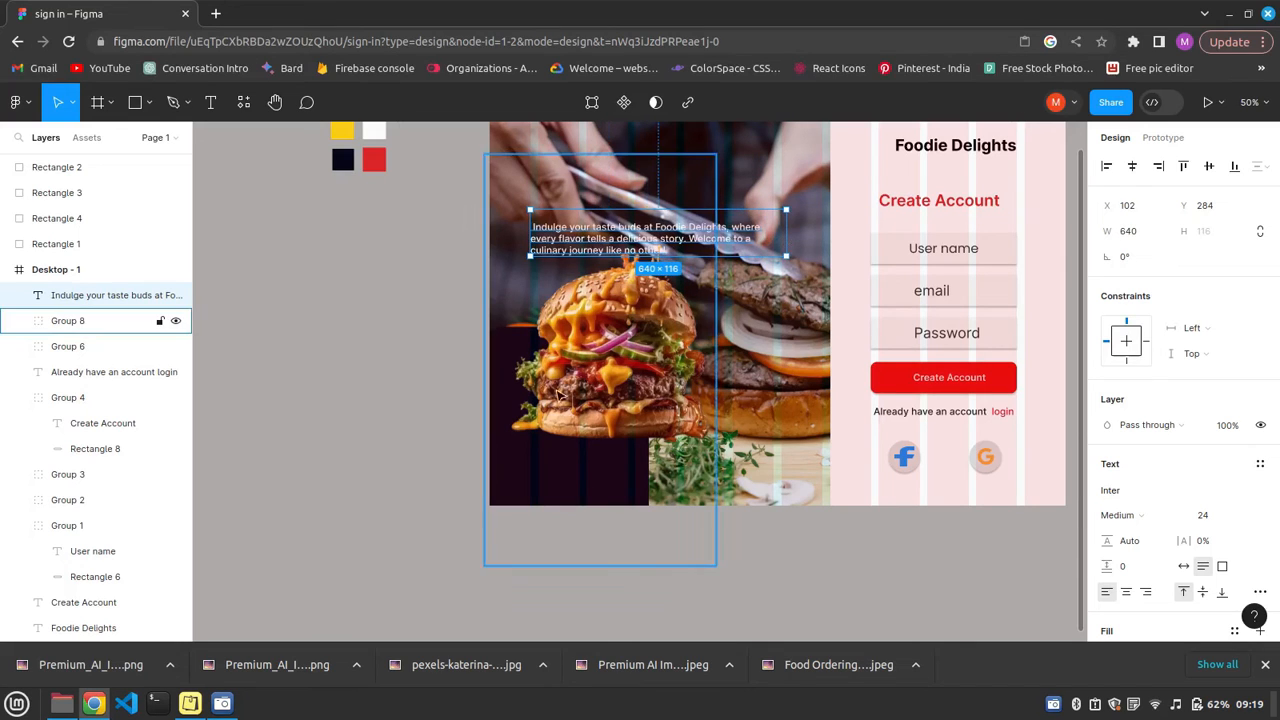
key(Escape)
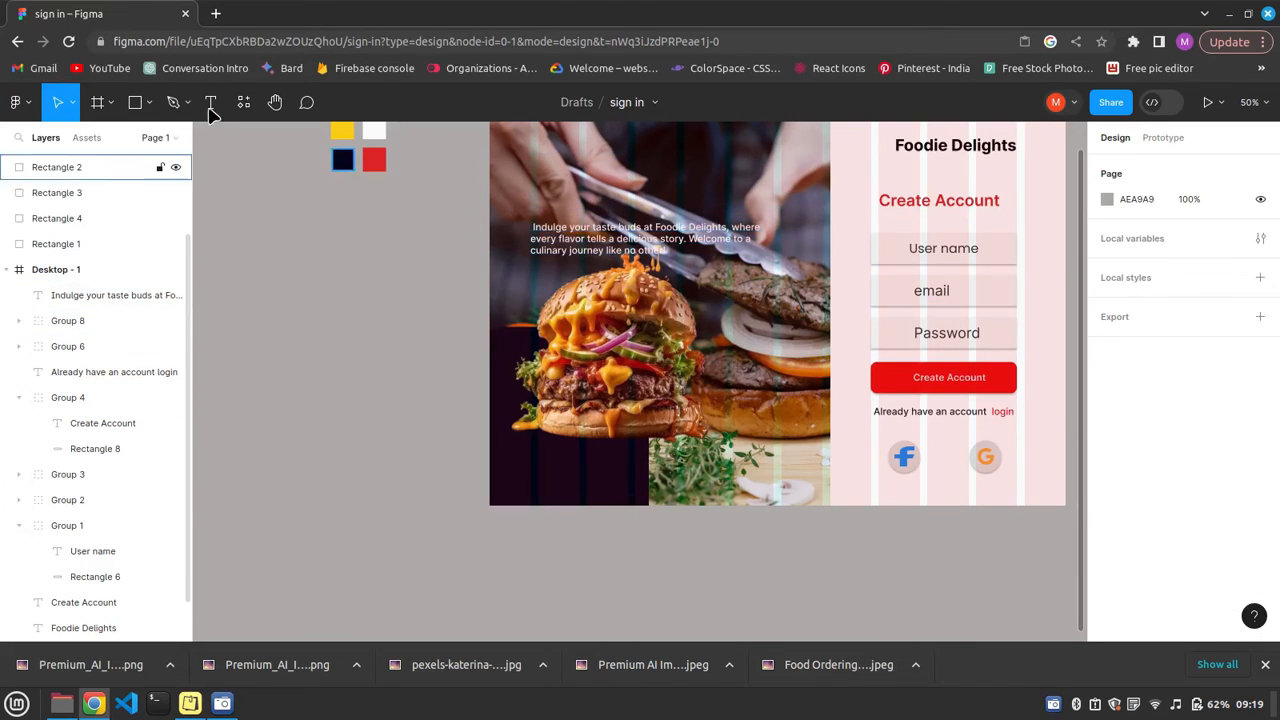
Add the heading text "Welcome Back !" above the description on the photo.
key(t)
click(540, 162)
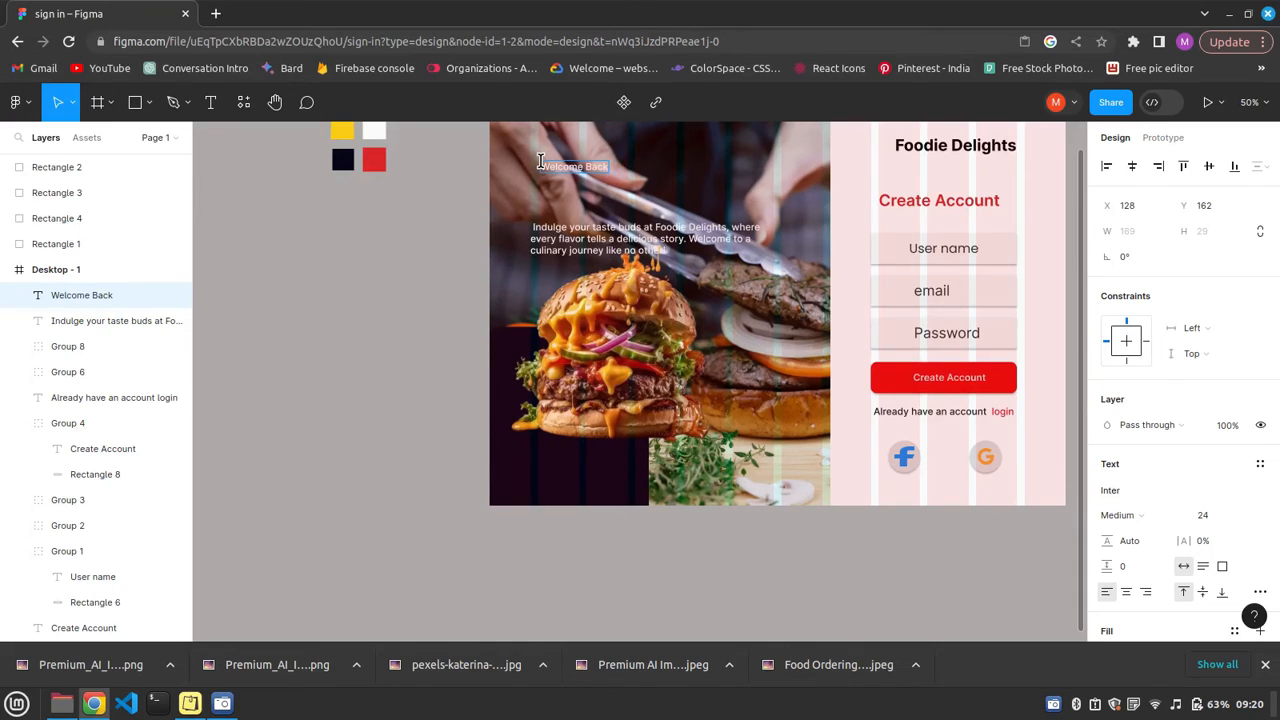
text(Welcome Back !)
click(657, 177)
Set the "Welcome Back !" heading to Bold weight and font size 64.
click(1141, 515)
click(1148, 554)
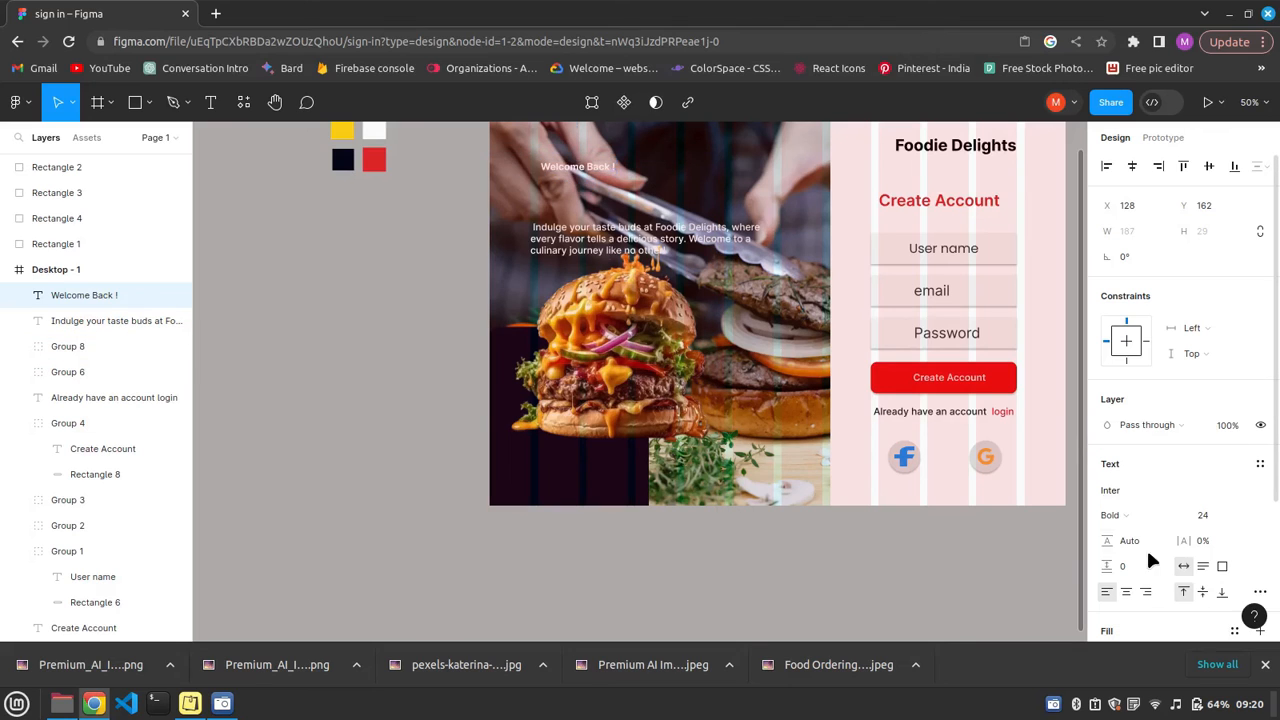
click(1248, 515)
click(1237, 591)
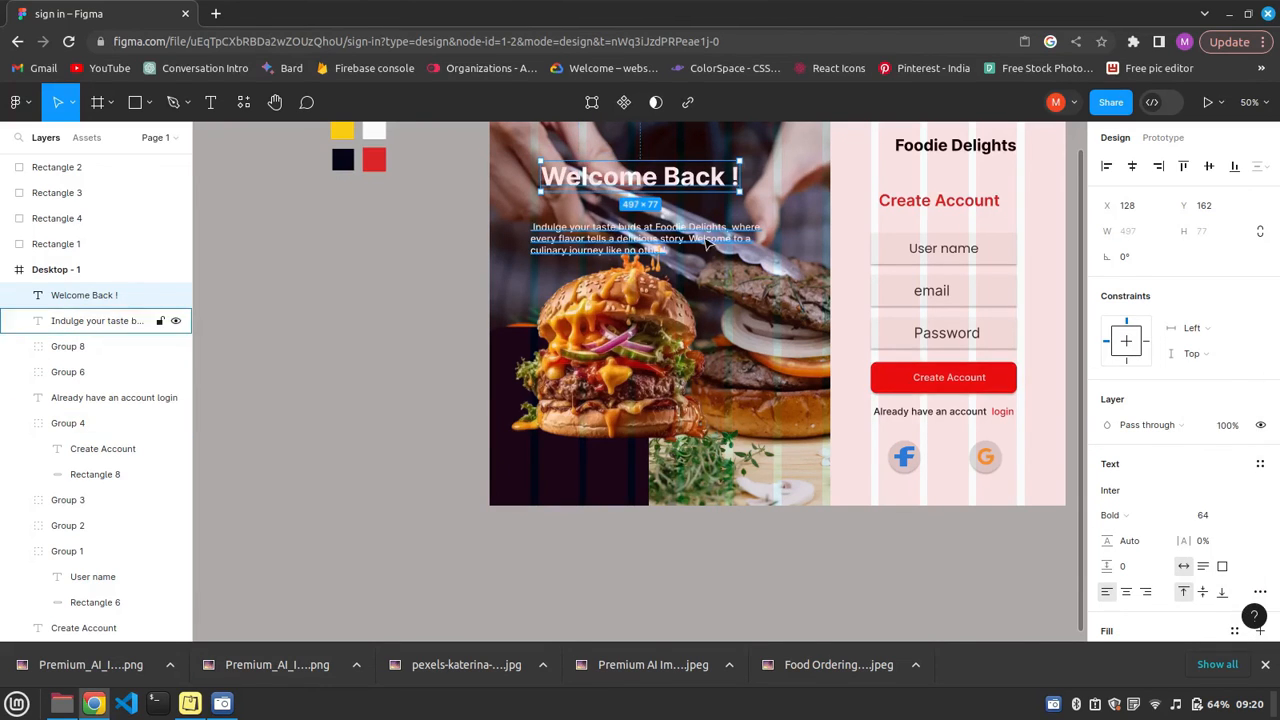
Lock the group containing the burger image and the dark rounded rectangle.
key(Tab)
click(520, 497)
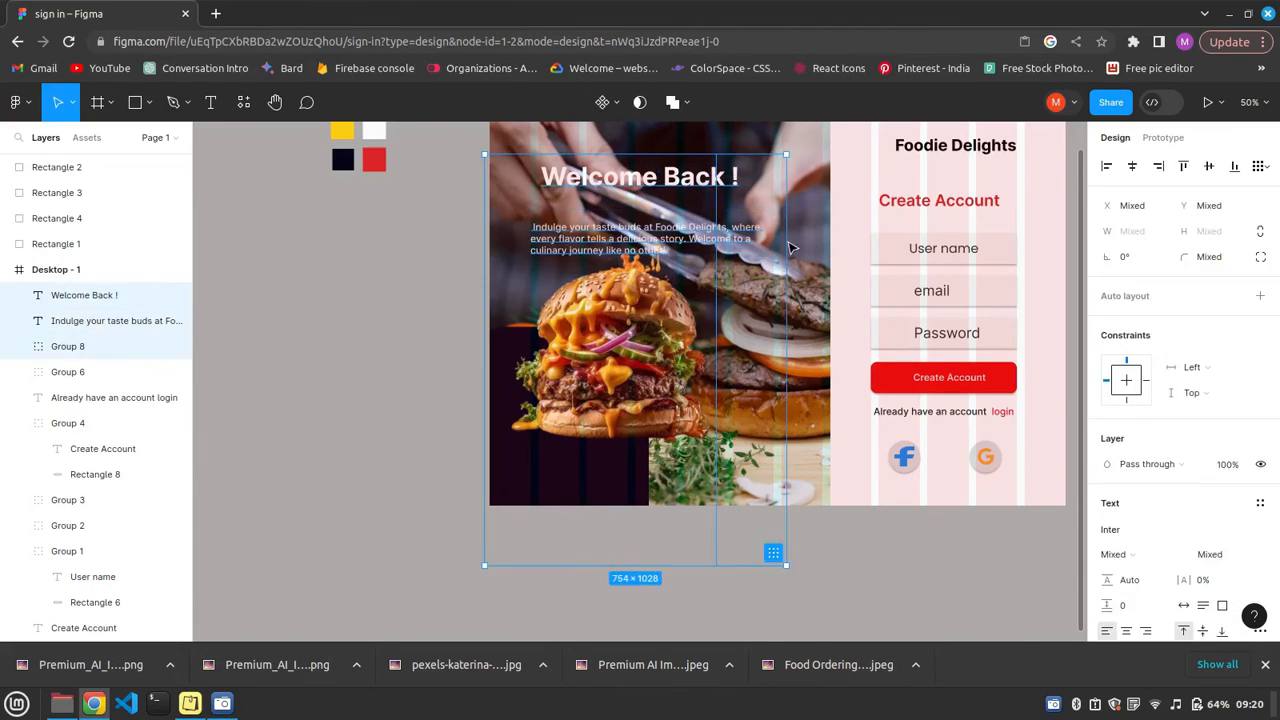
key(ctrl+g)
drag(762, 170, 711, 222)
click(186, 352)
click(160, 347)
Left-align the "Welcome Back !" heading with the description and group the two texts close together.
drag(767, 163, 611, 223)
drag(656, 179, 716, 228)
click(1106, 167)
click(664, 178)
shift+click(647, 256)
key(ctrl+g)
Try the background photo's image fill at 80% opacity, then restore it to 100%.
scroll(106, 574, down, 2)
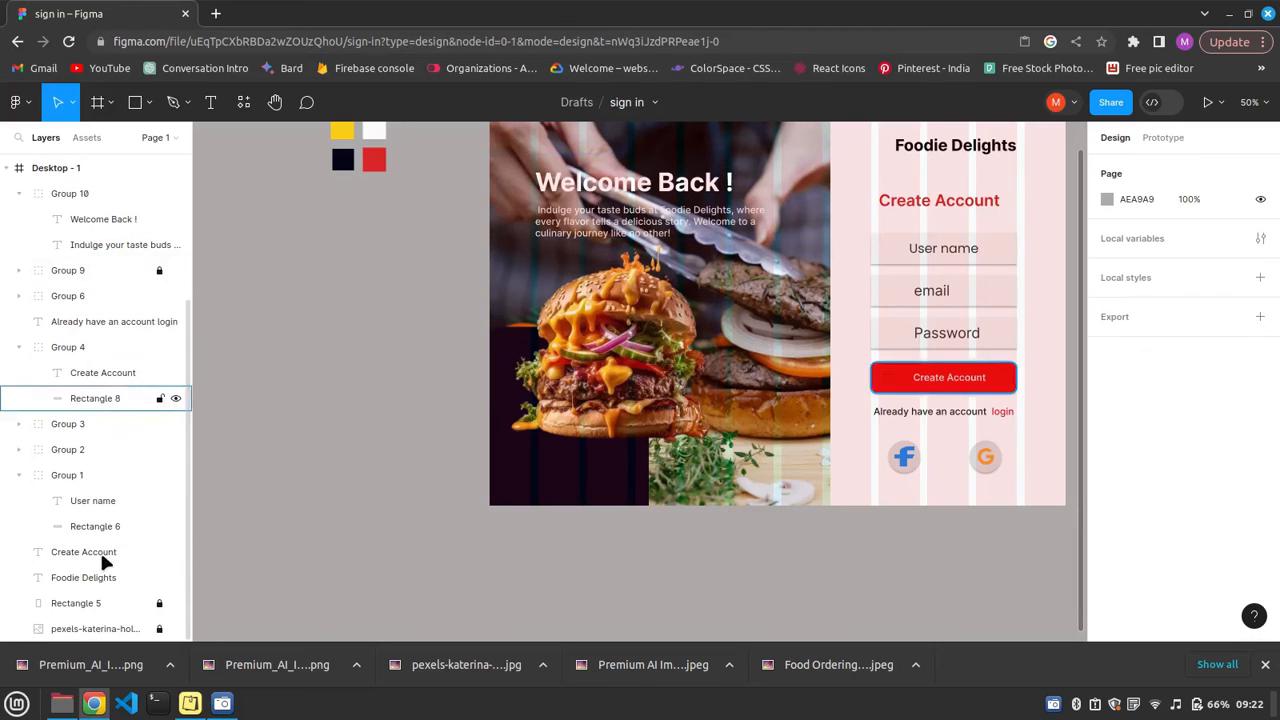
click(128, 629)
click(1107, 489)
click(1188, 489)
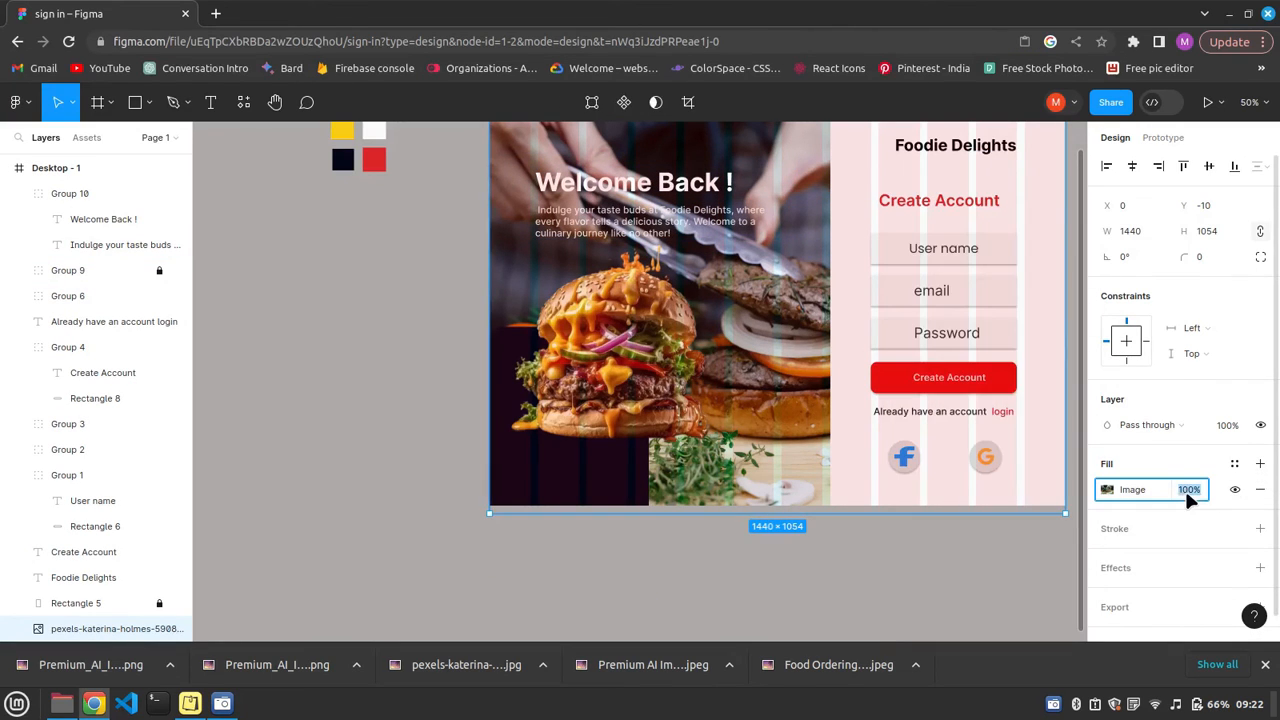
text(80)
key(Return)
click(1104, 489)
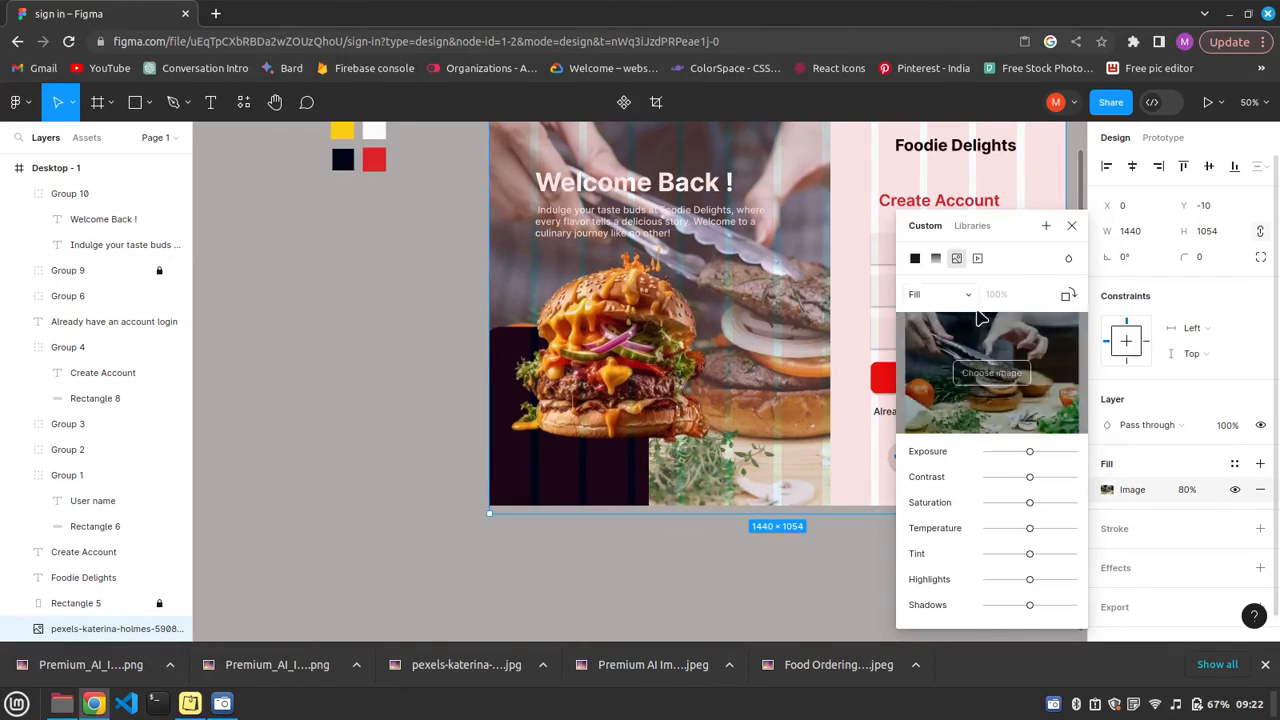
click(1190, 489)
text(100)
click(735, 549)
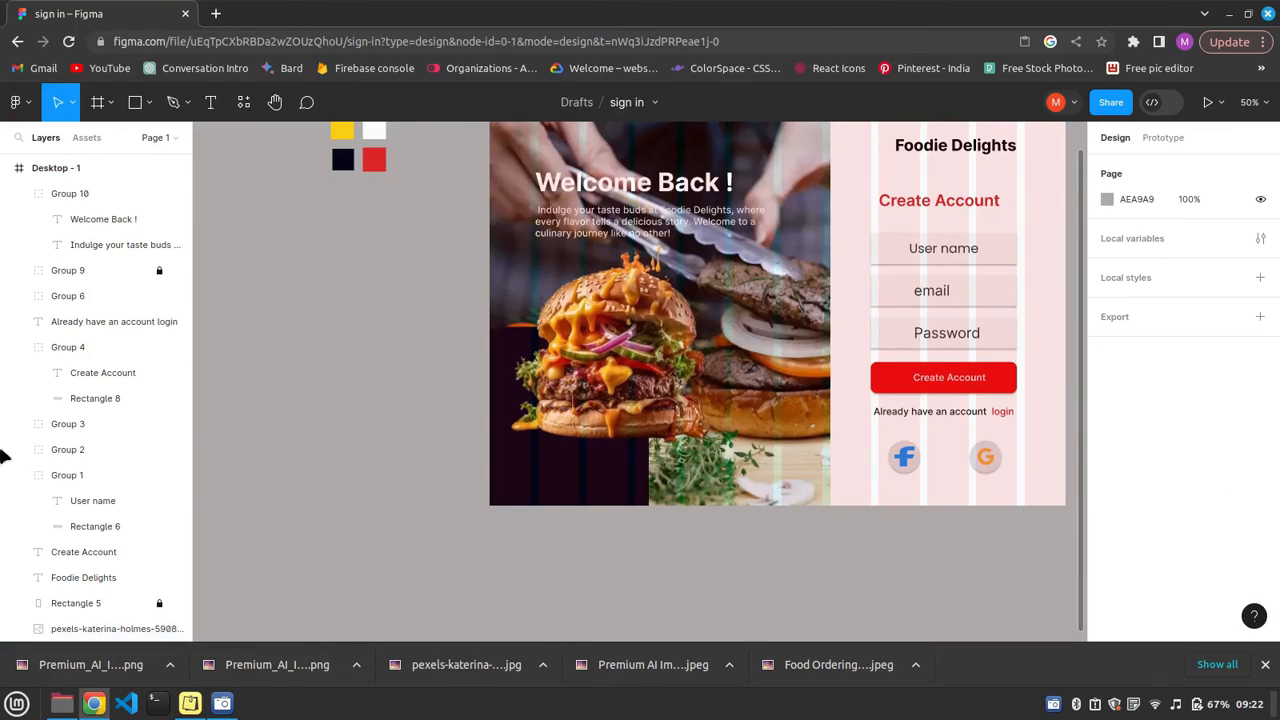
Draw a 1440 by 1036 rectangle covering the whole frame and fill it with dark grey 363434.
scroll(504, 179, up, 1)
mouse_move(490, 192)
mouse_down()
mouse_move(1067, 514)
mouse_move(1067, 604)
mouse_up()
click(1109, 490)
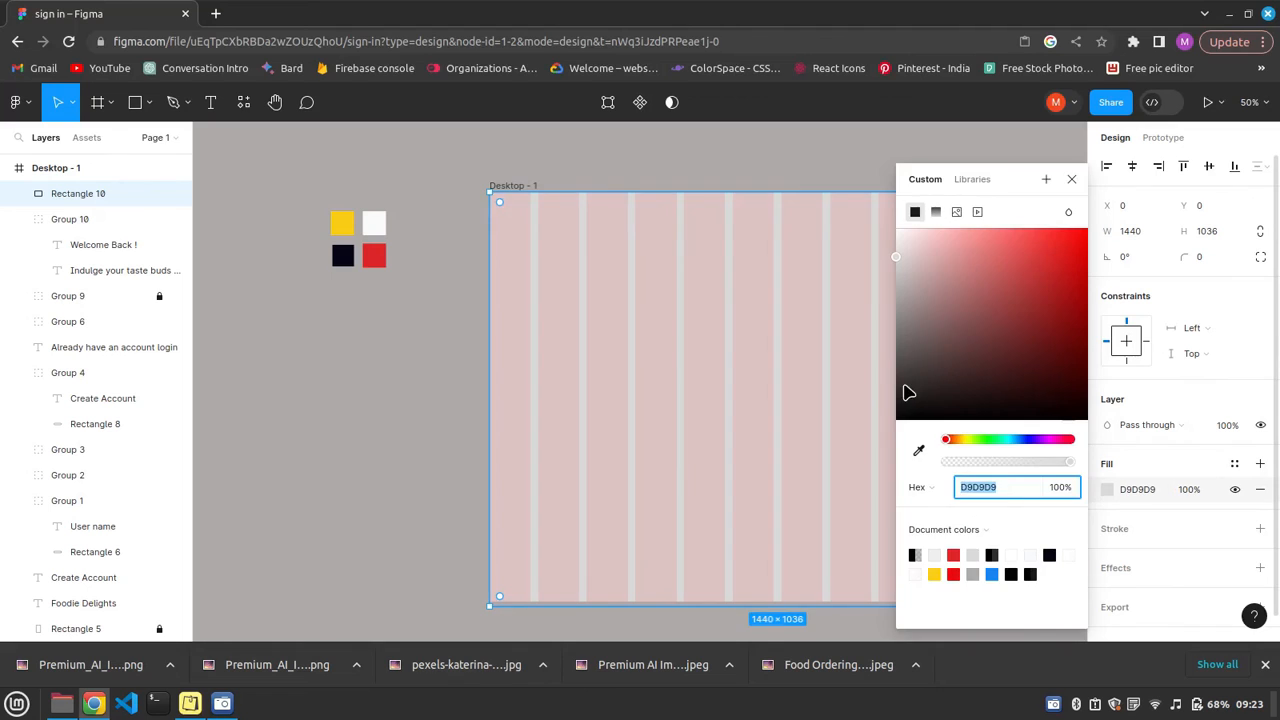
click(904, 384)
click(681, 425)
Send the dark grey rectangle to the back and place the background photo beneath it, leaving the rectangle selected.
right_click(679, 425)
click(755, 314)
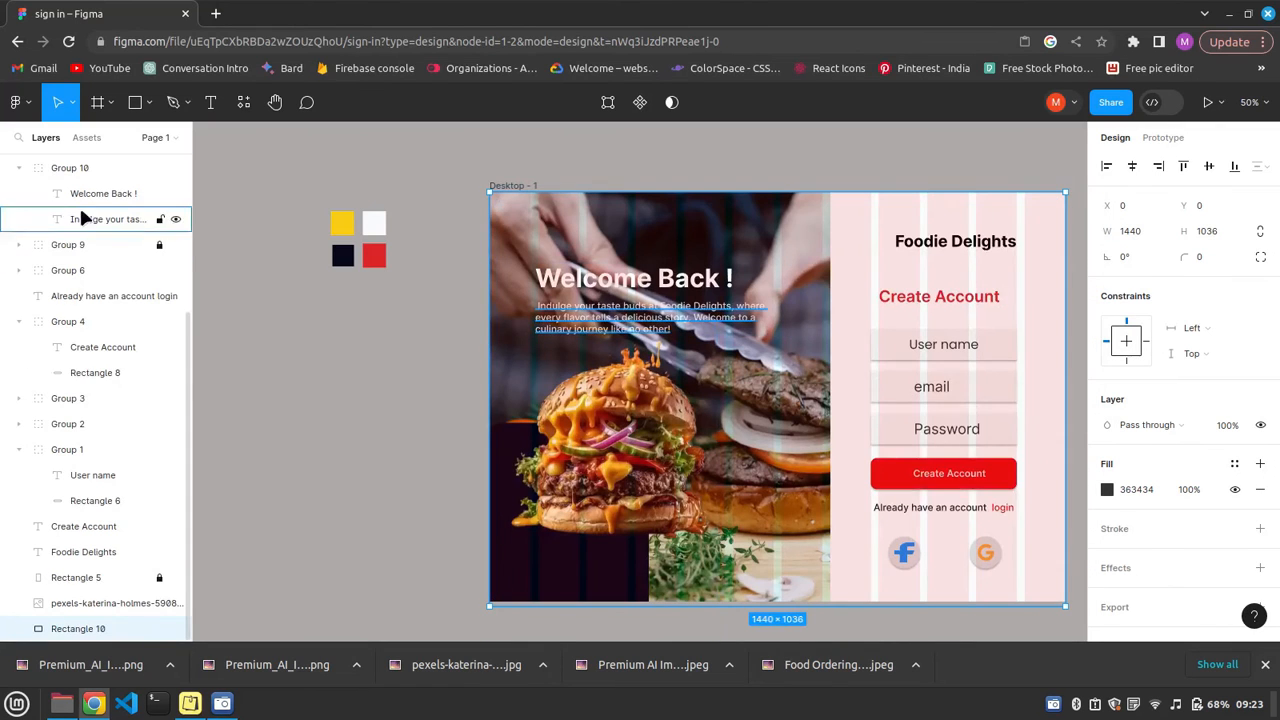
right_click(71, 603)
click(118, 547)
click(86, 605)
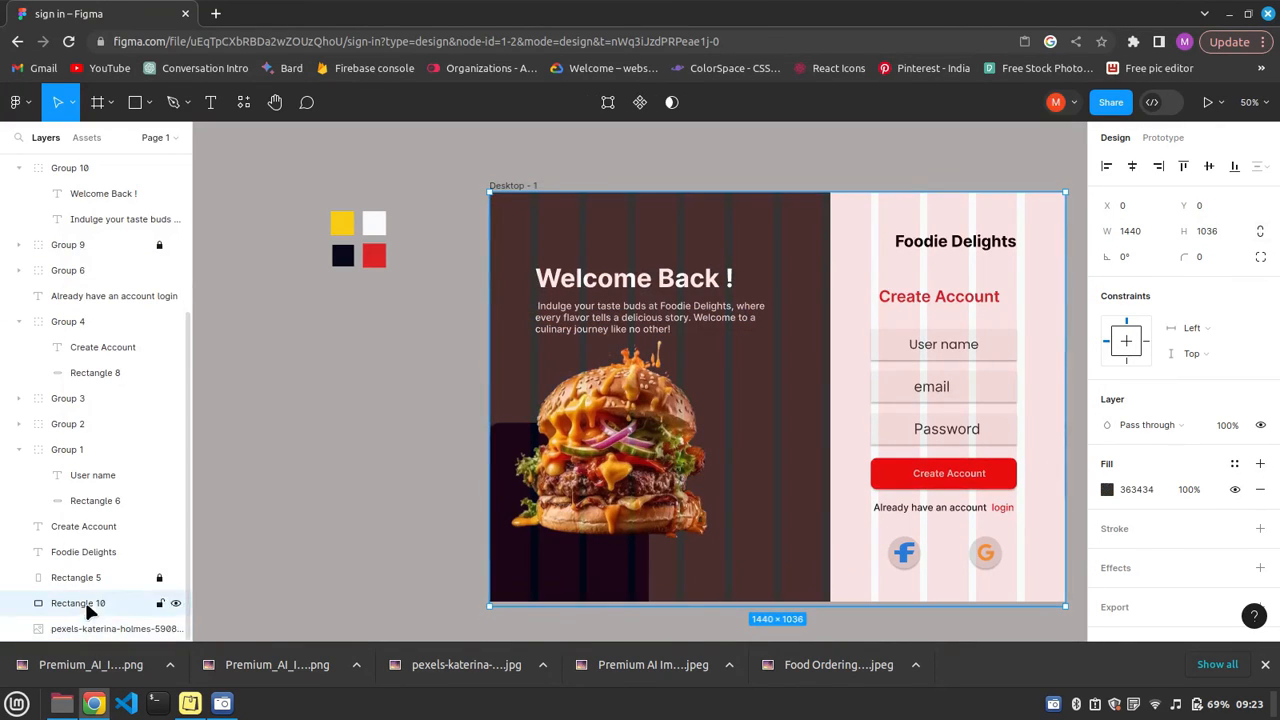
Set the overlay rectangle's fill to black 000000 at 50% opacity.
key(Return)
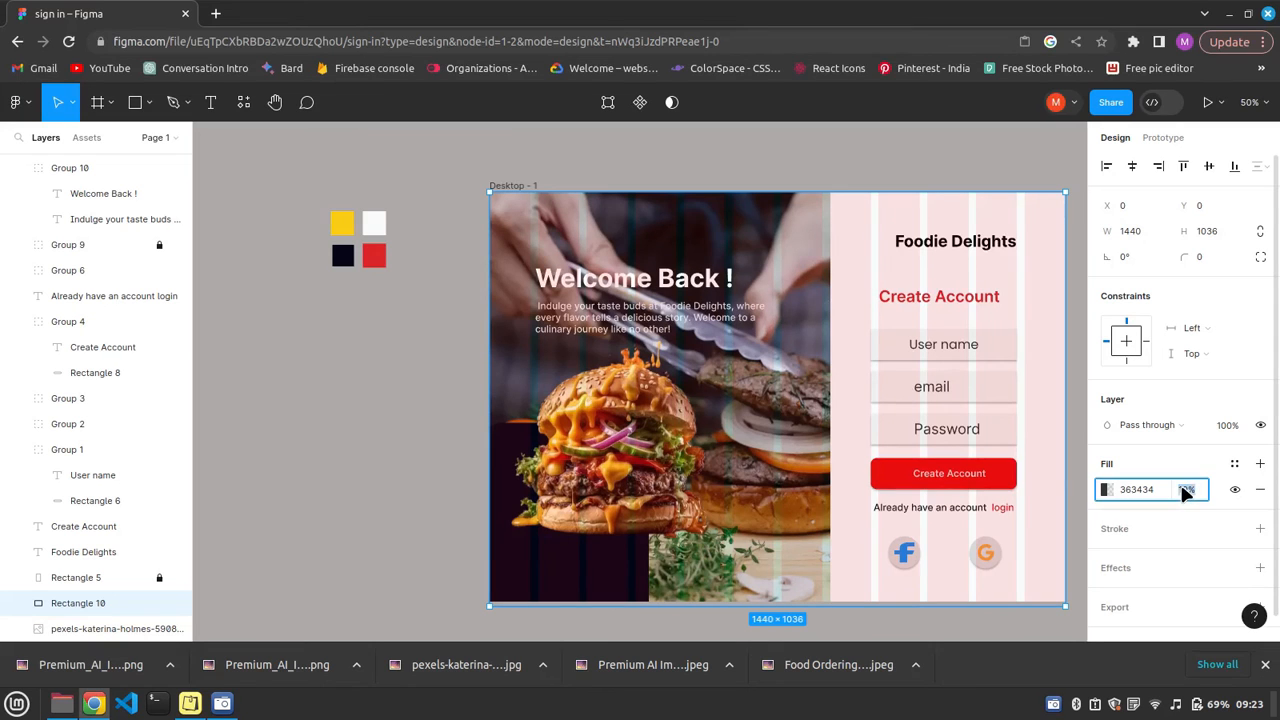
click(1105, 489)
drag(903, 380, 903, 420)
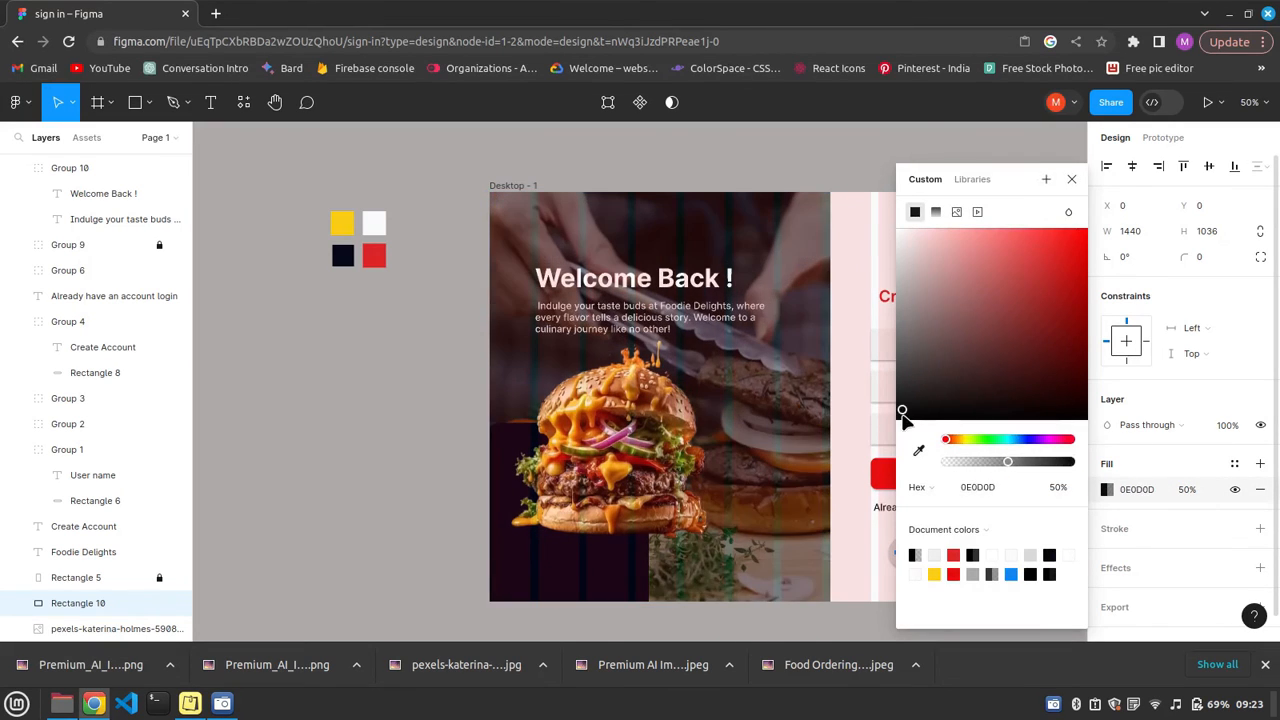
click(1071, 179)
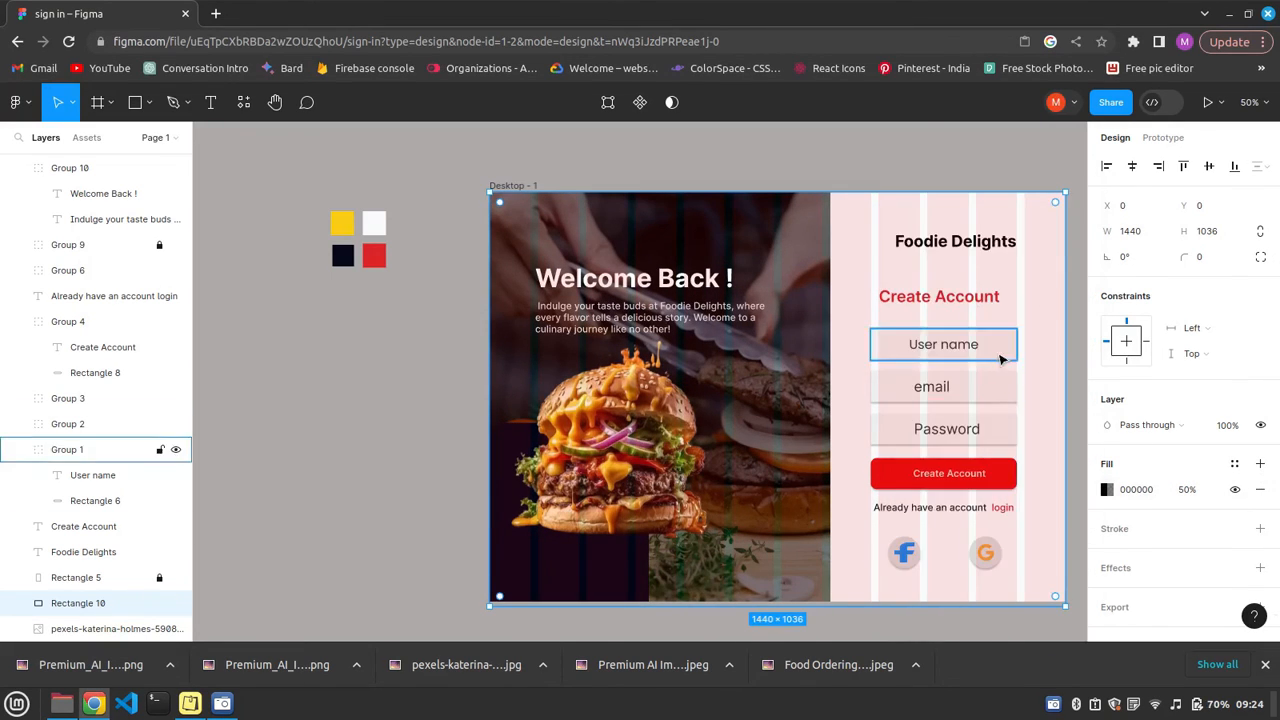
Centre the "Foodie Delights" title above the form and set the welcome description's font to Poppins.
click(940, 250)
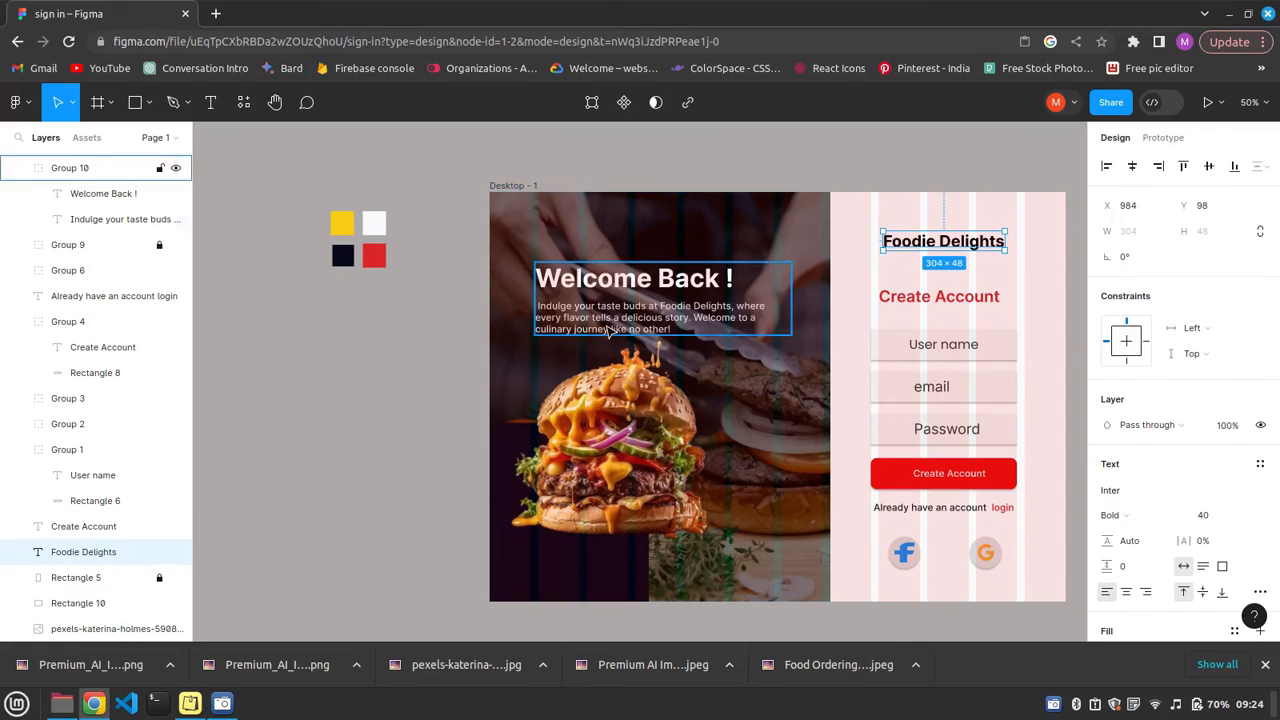
double_click(650, 317)
click(1215, 527)
click(1114, 487)
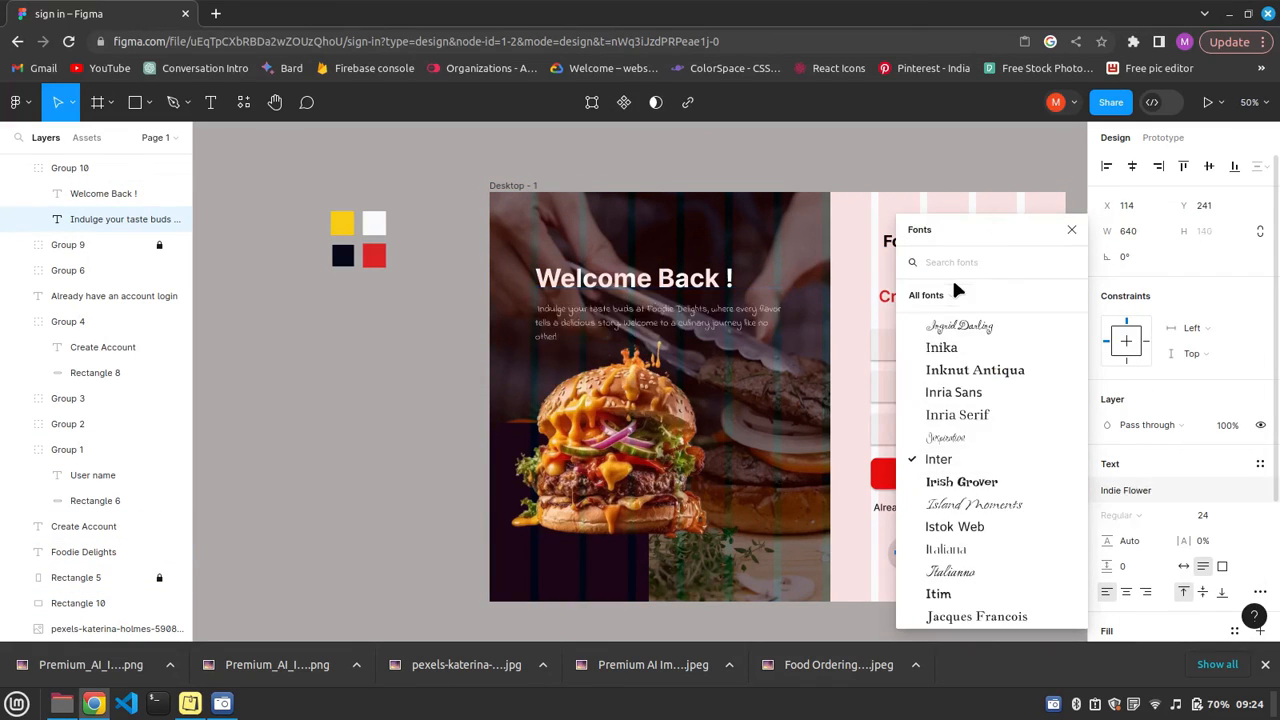
text(pop)
click(956, 288)
click(802, 526)
Hide the 12-column layout grid on the Desktop - 1 frame and clear the selection.
scroll(97, 372, up, 2)
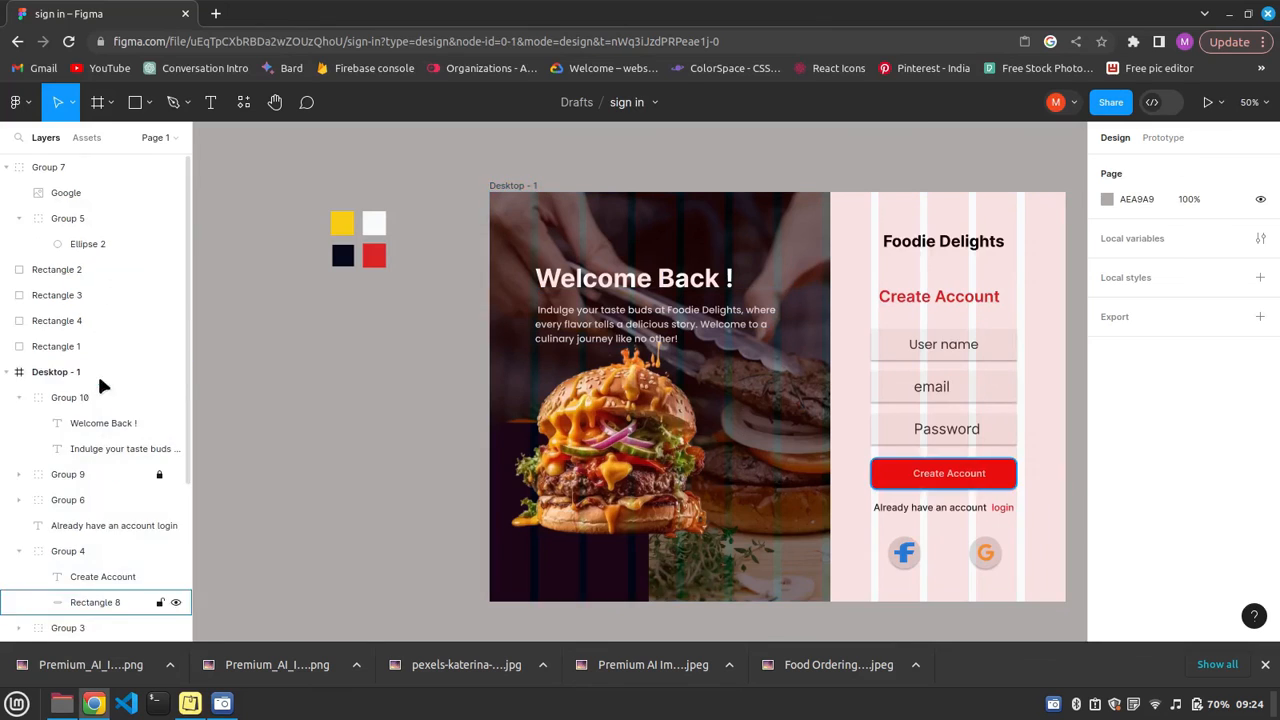
click(97, 373)
click(1236, 413)
scroll(88, 447, down, 2)
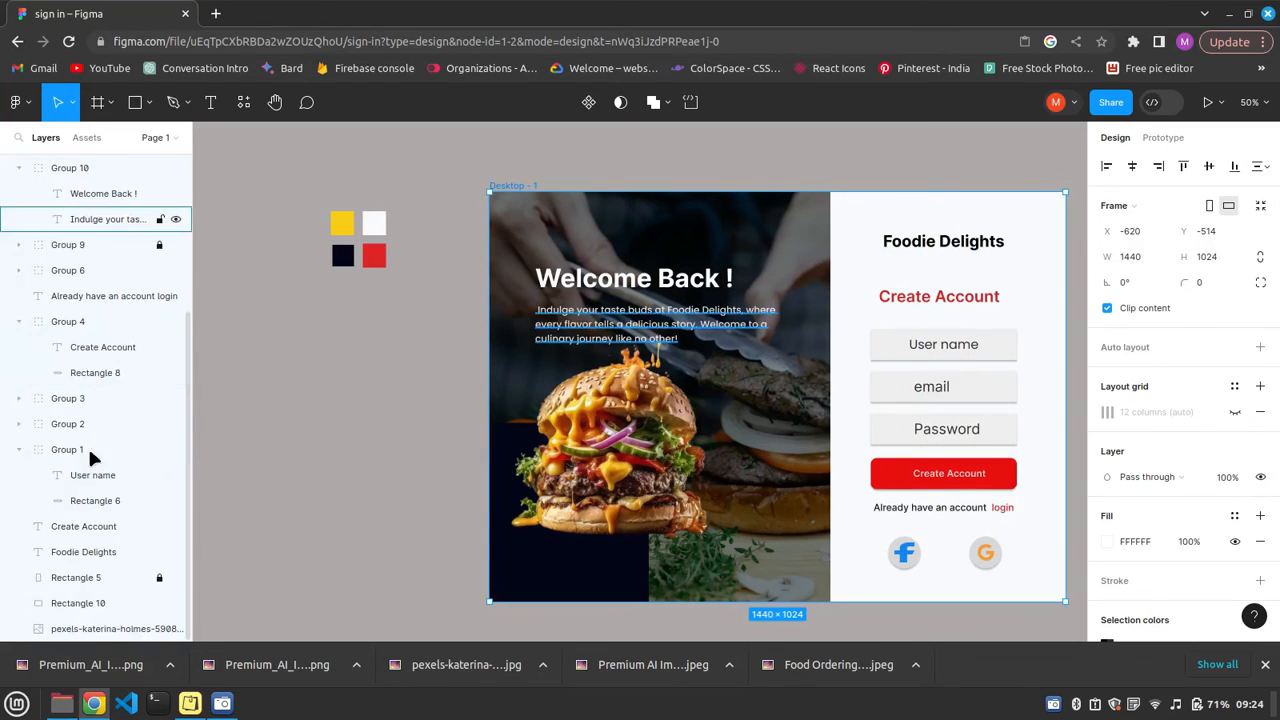
click(80, 603)
click(326, 457)
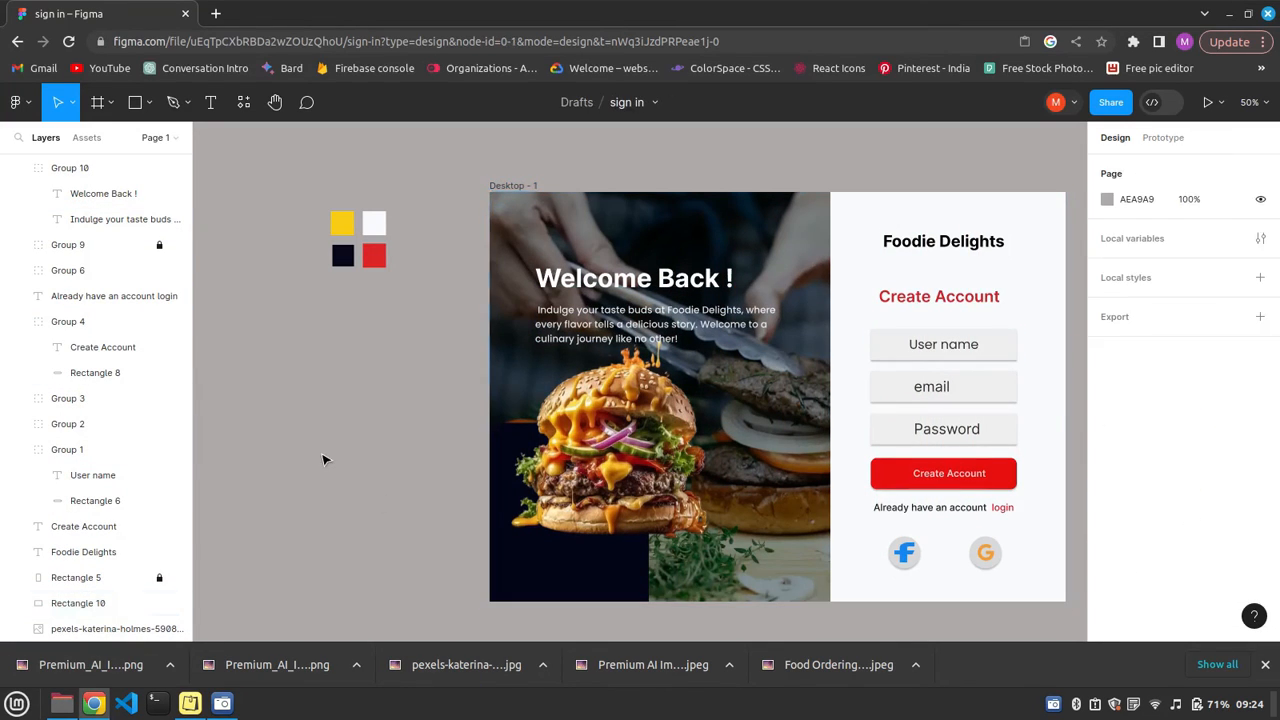
Round the corners of the User name, email and Password fields with a radius of 10.
click(977, 346)
click(990, 388)
click(1205, 284)
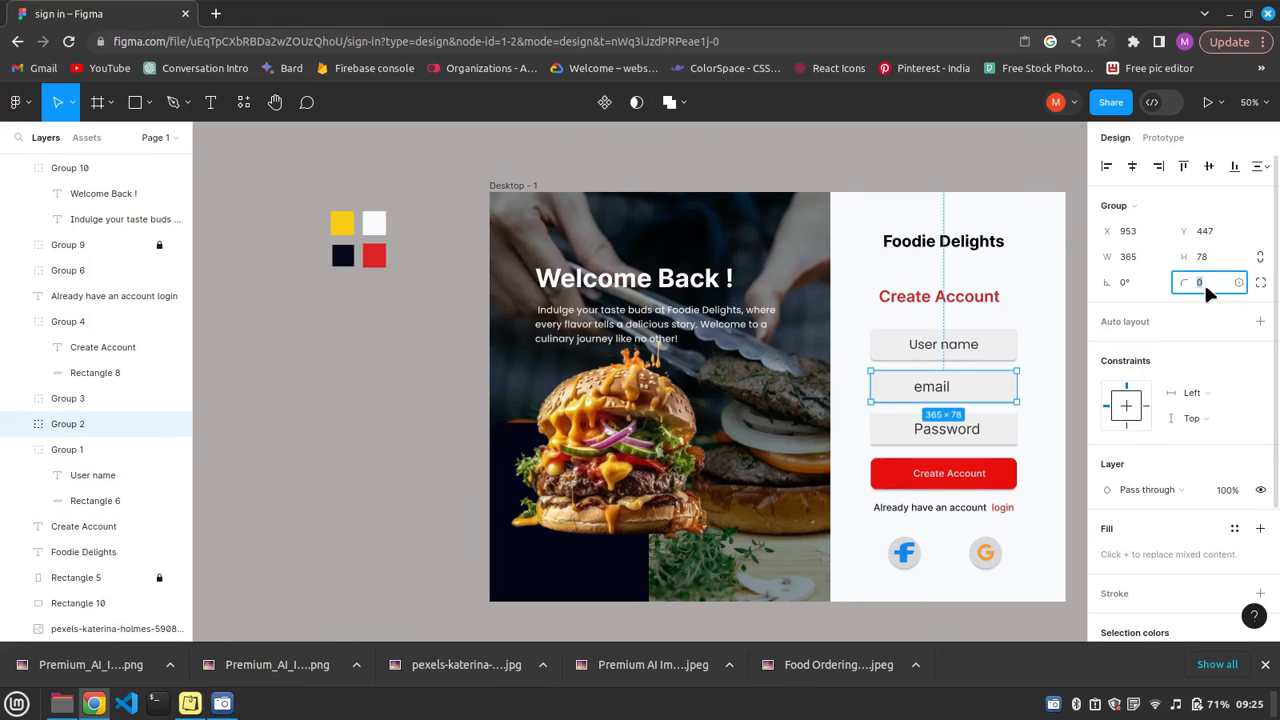
text(10)
click(997, 431)
click(1203, 282)
text(10)
click(997, 209)
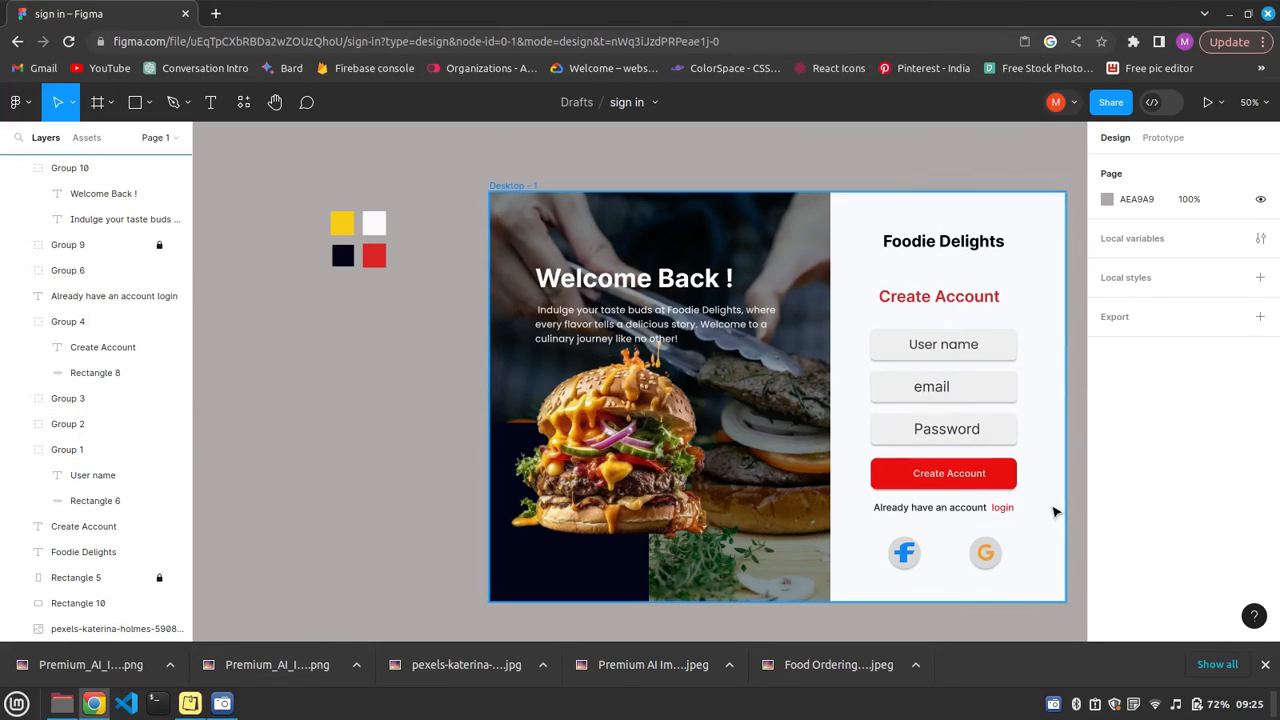